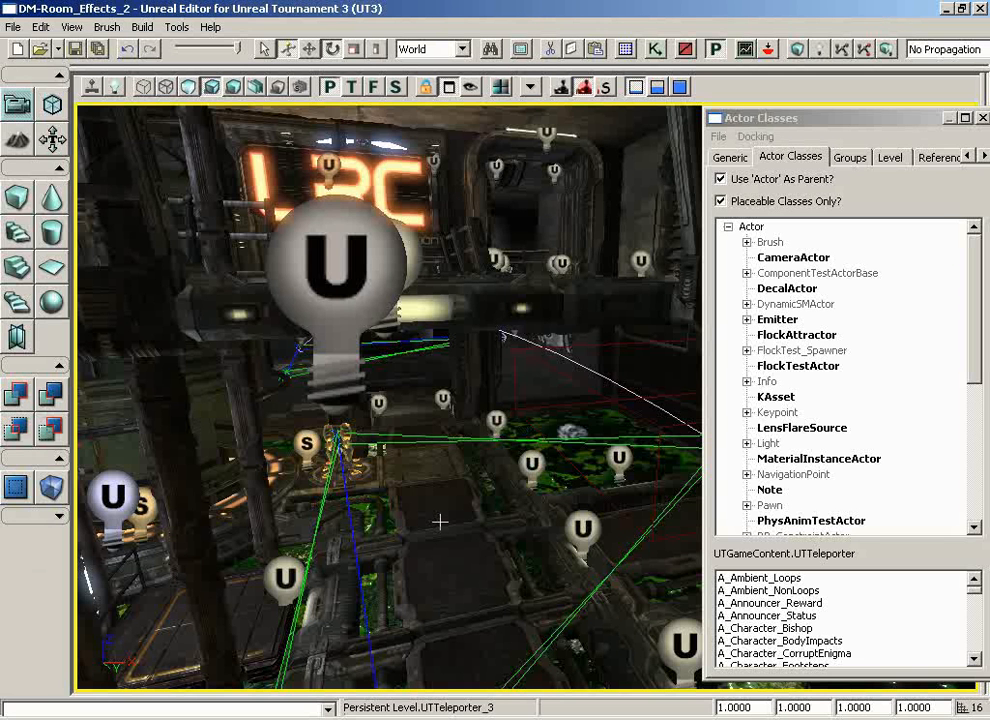
Step: Look over the level's rooms, walkways and existing navigation paths, ending at the lower-floor doorway
drag(440, 521, 459, 544)
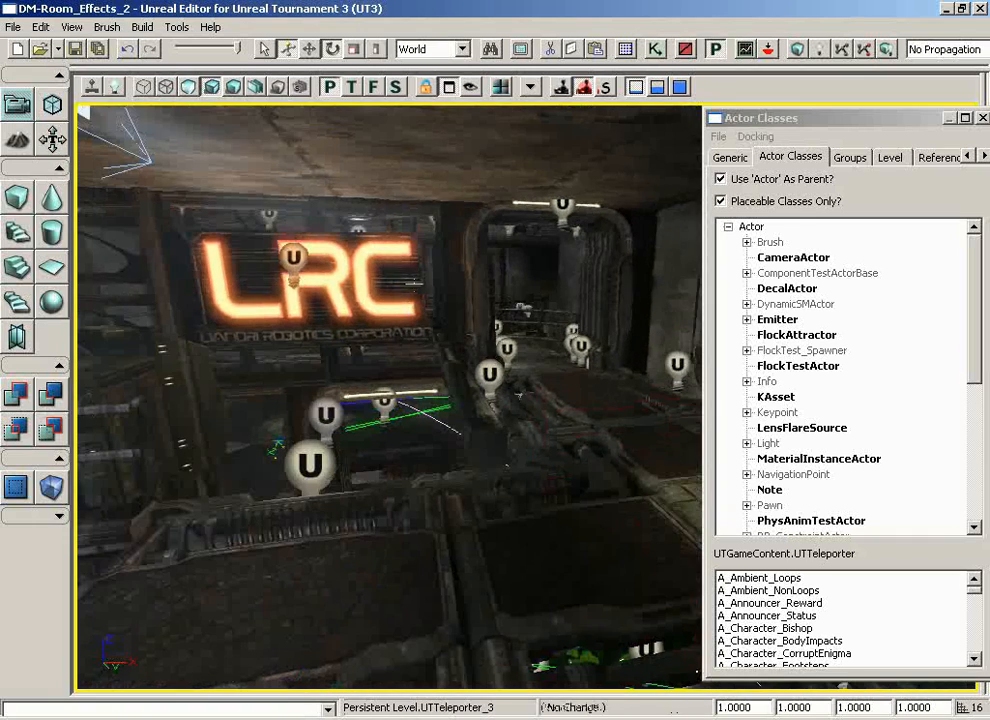
drag(539, 558, 840, 596)
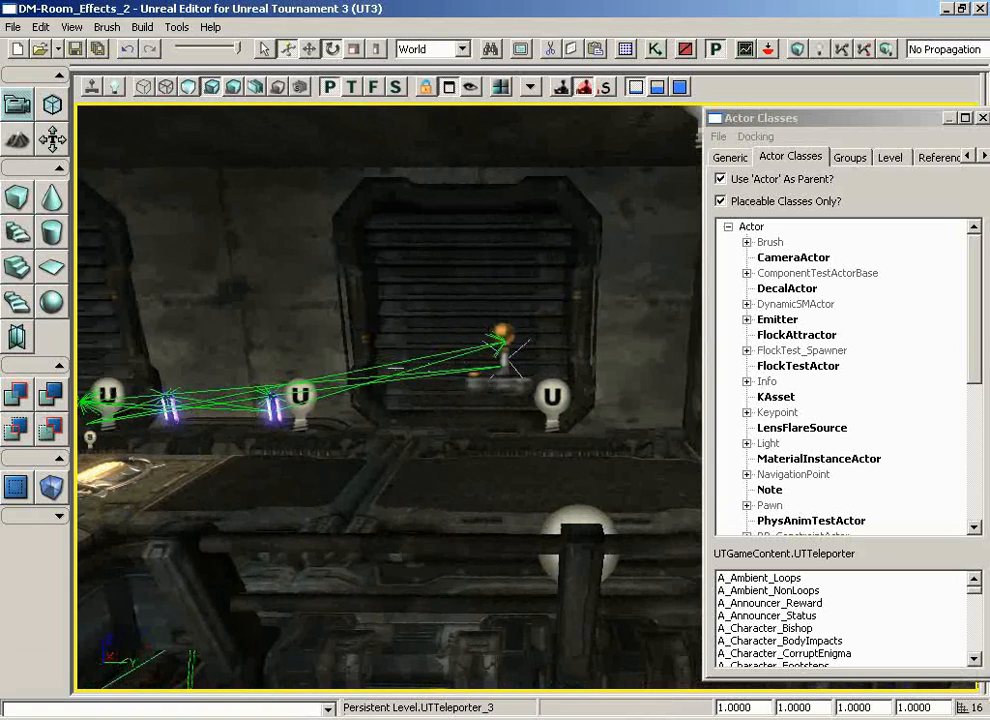
drag(88, 300, 610, 143)
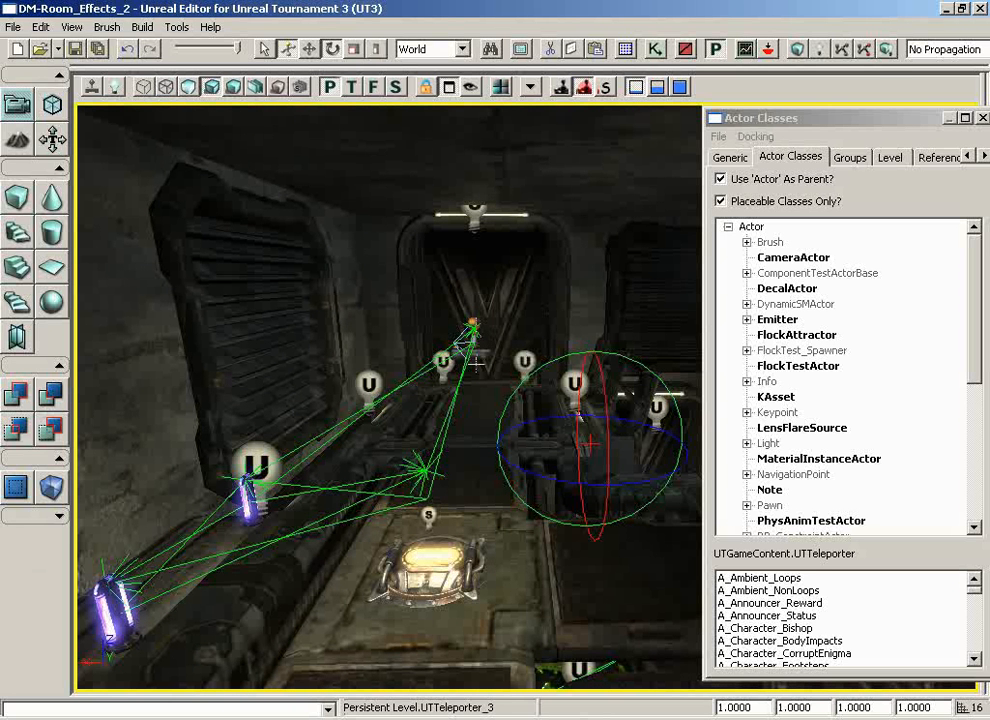
drag(522, 591, 774, 521)
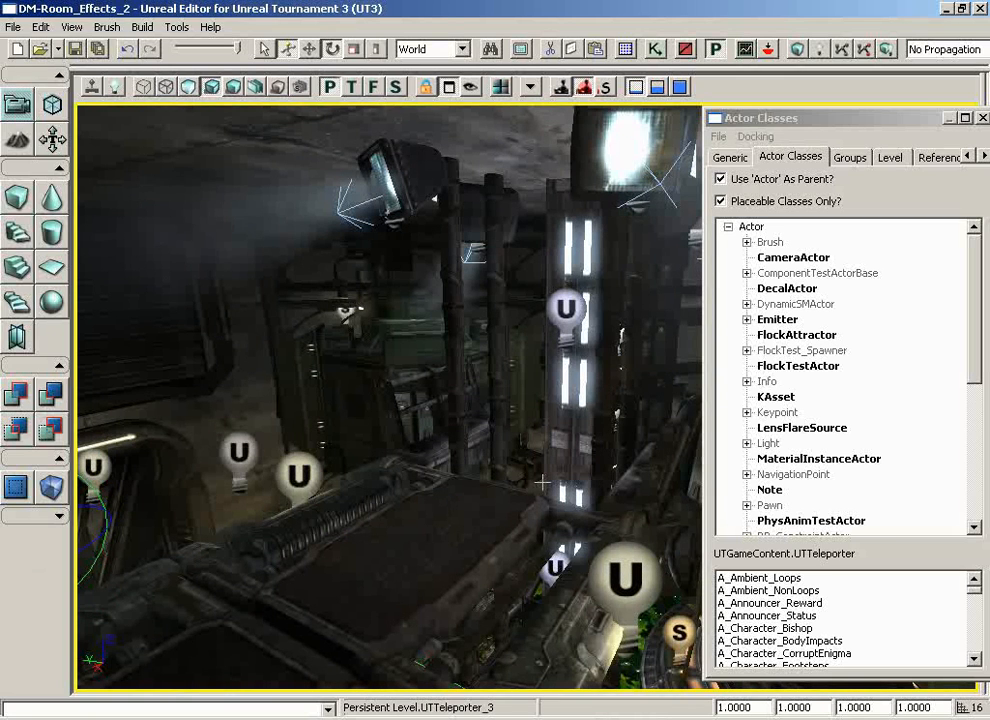
drag(553, 515, 760, 390)
drag(978, 243, 483, 496)
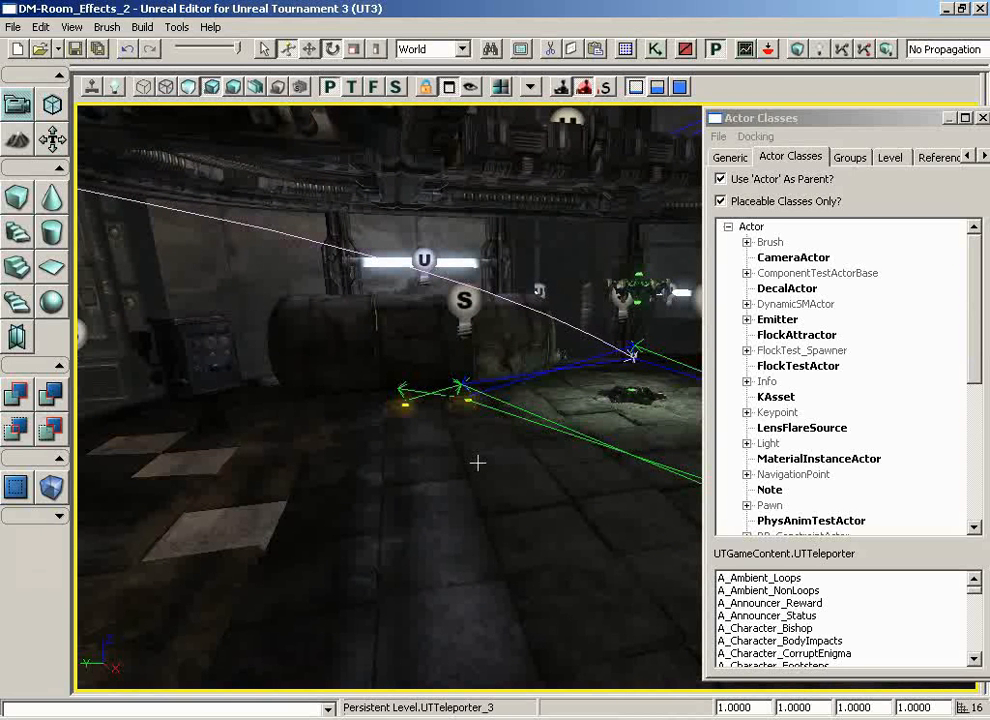
drag(532, 462, 525, 532)
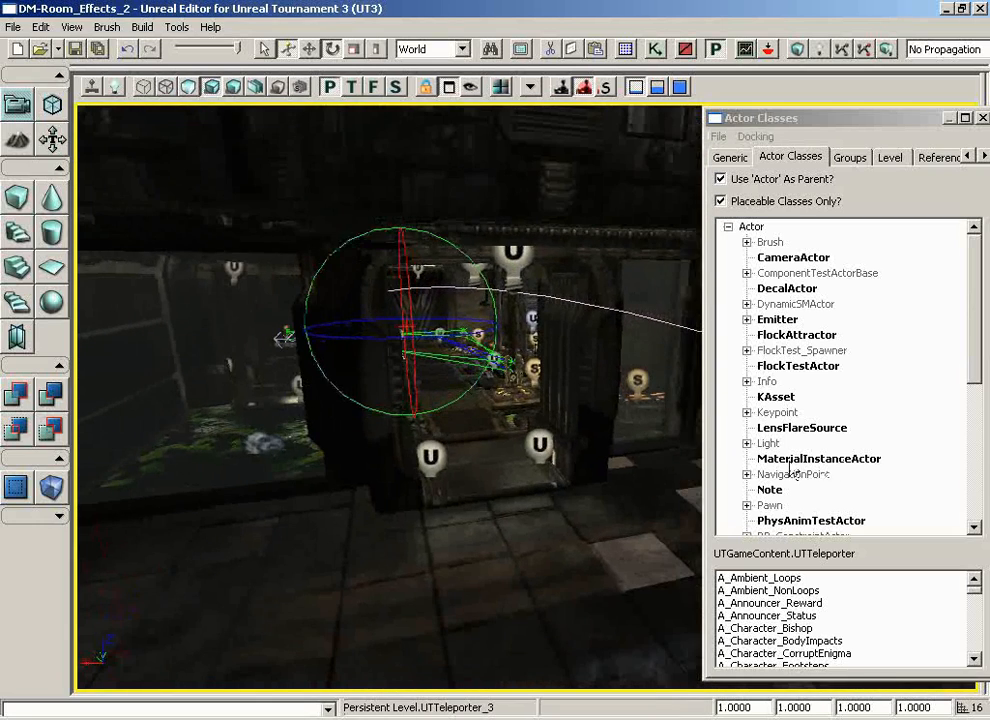
Step: Choose the PathNode class under NavigationPoint and add a path node on the floor just outside the lower doorway
click(749, 473)
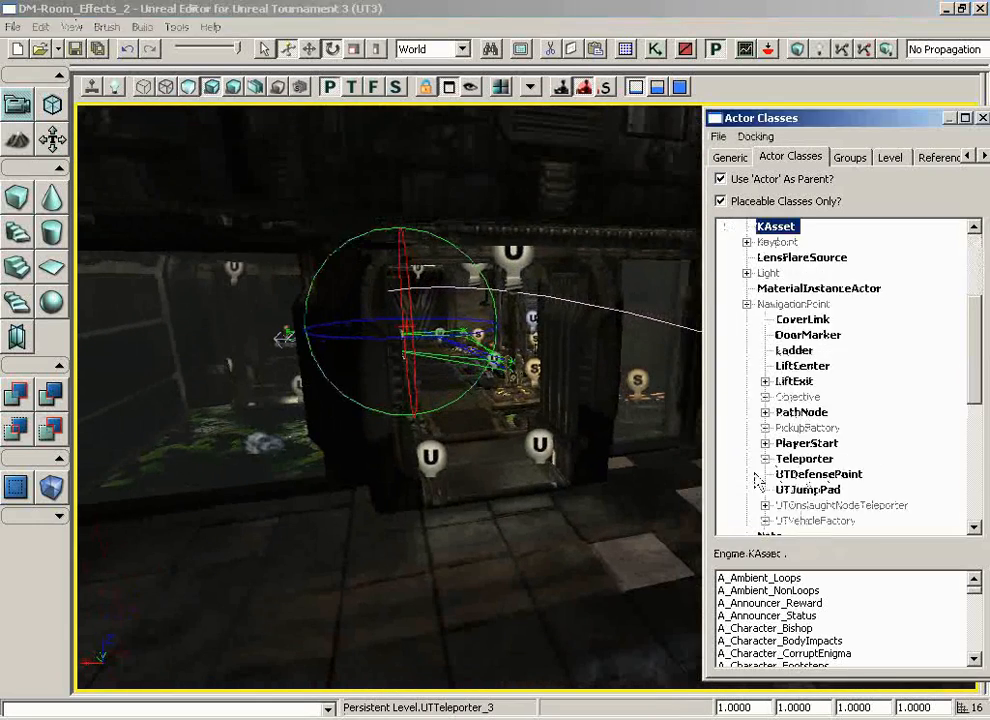
click(815, 415)
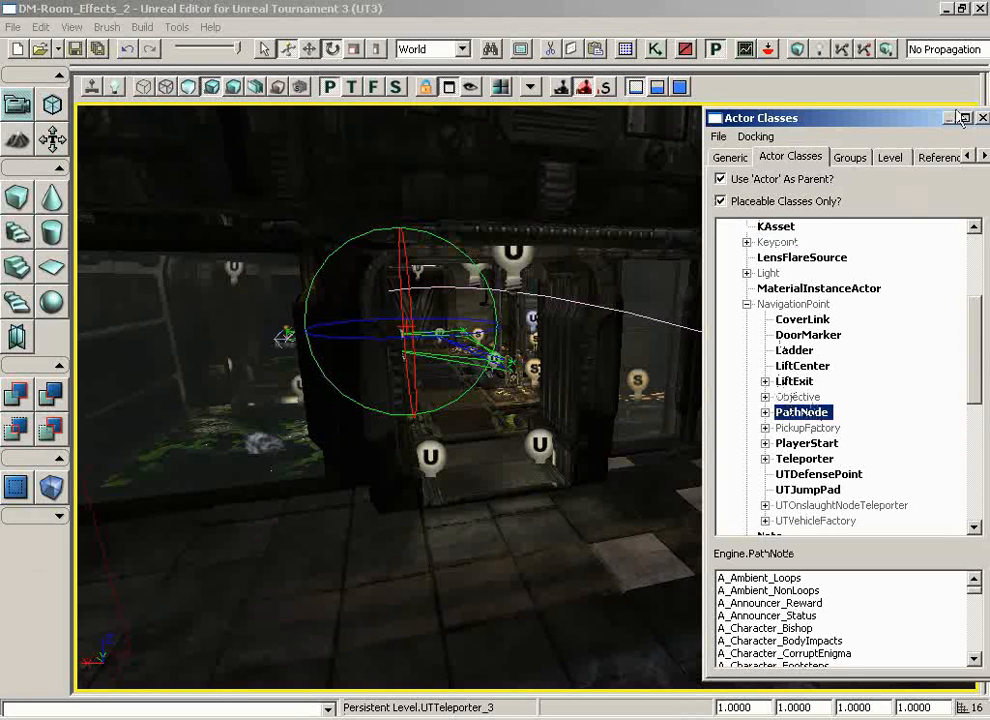
right_click(474, 536)
mouse_move(543, 688)
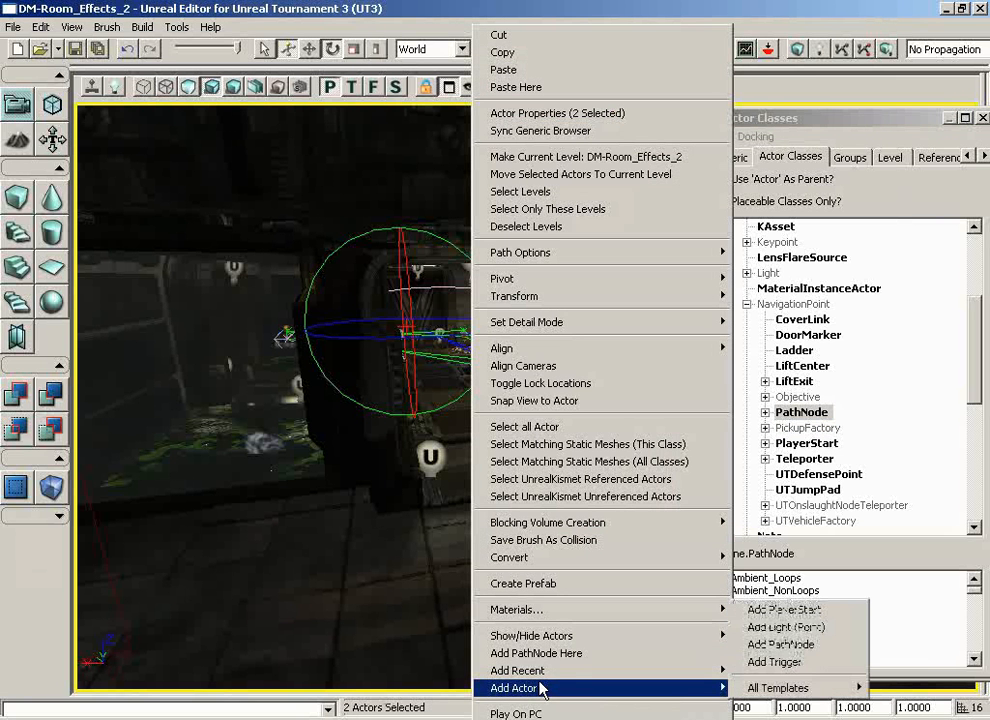
click(811, 645)
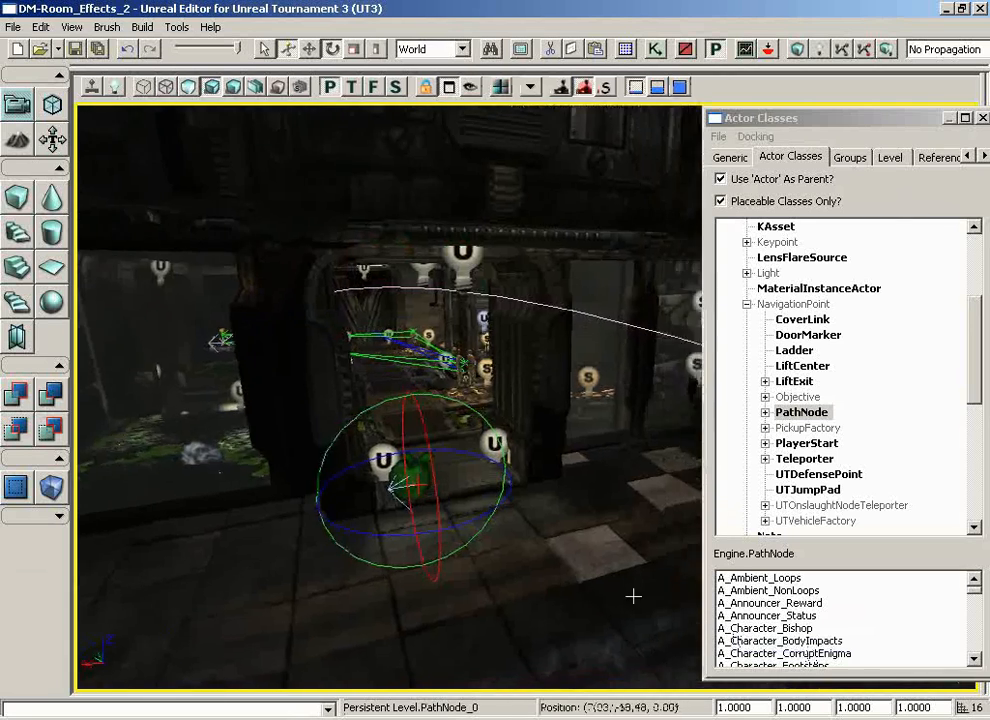
Step: Examine the new path node's placement in front of the doorway and its surroundings, including the upper walkway
drag(633, 596, 576, 484)
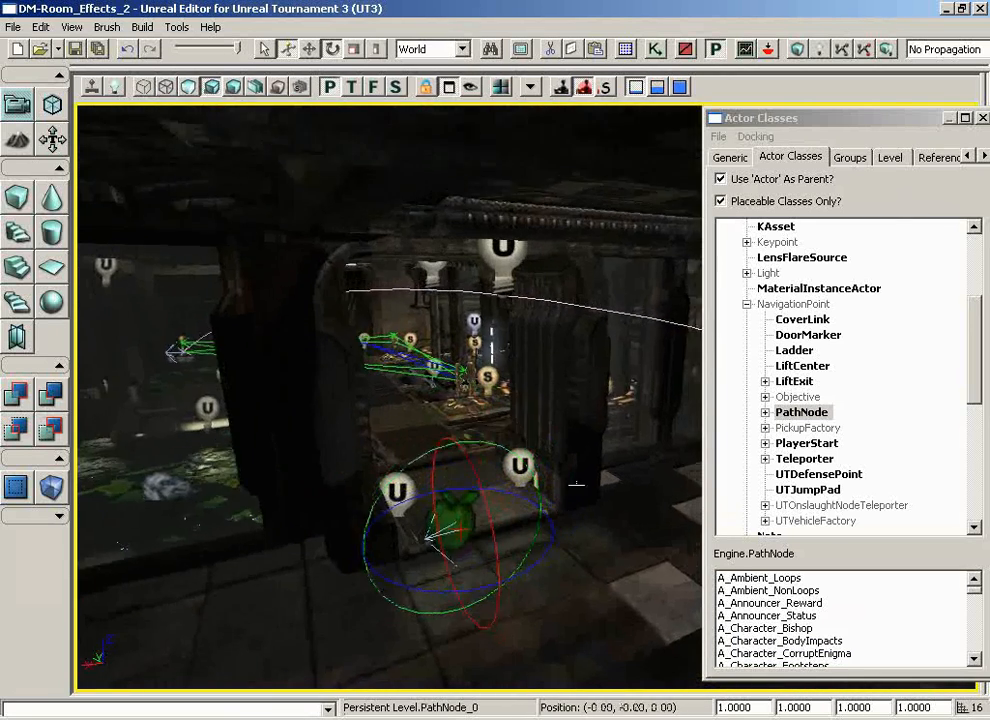
middle_drag(576, 484, 570, 510)
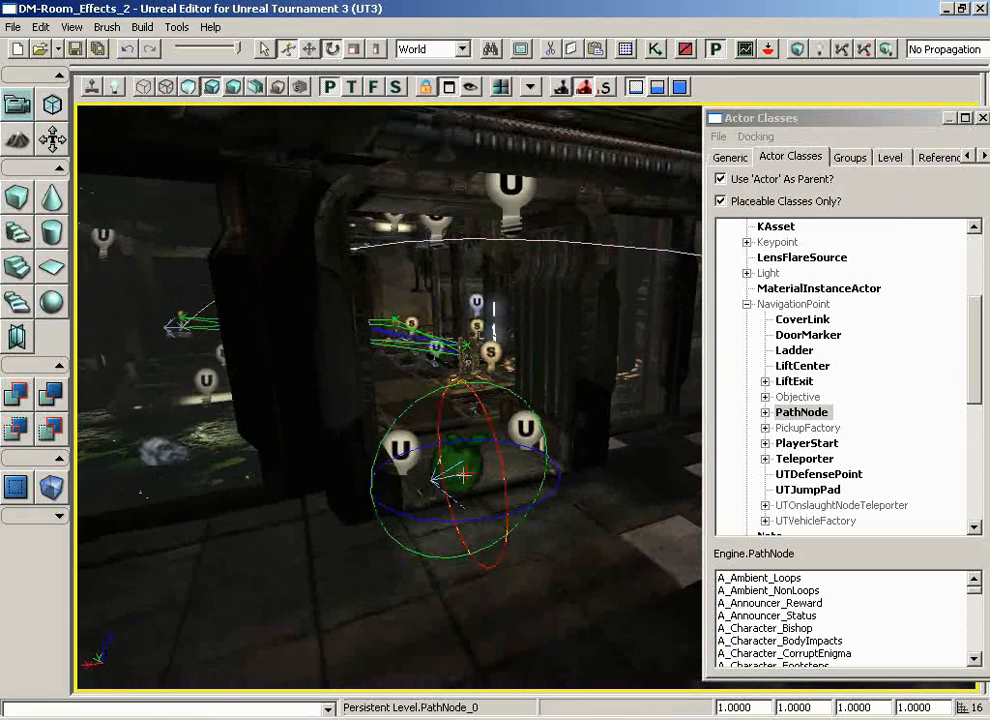
drag(504, 546, 537, 594)
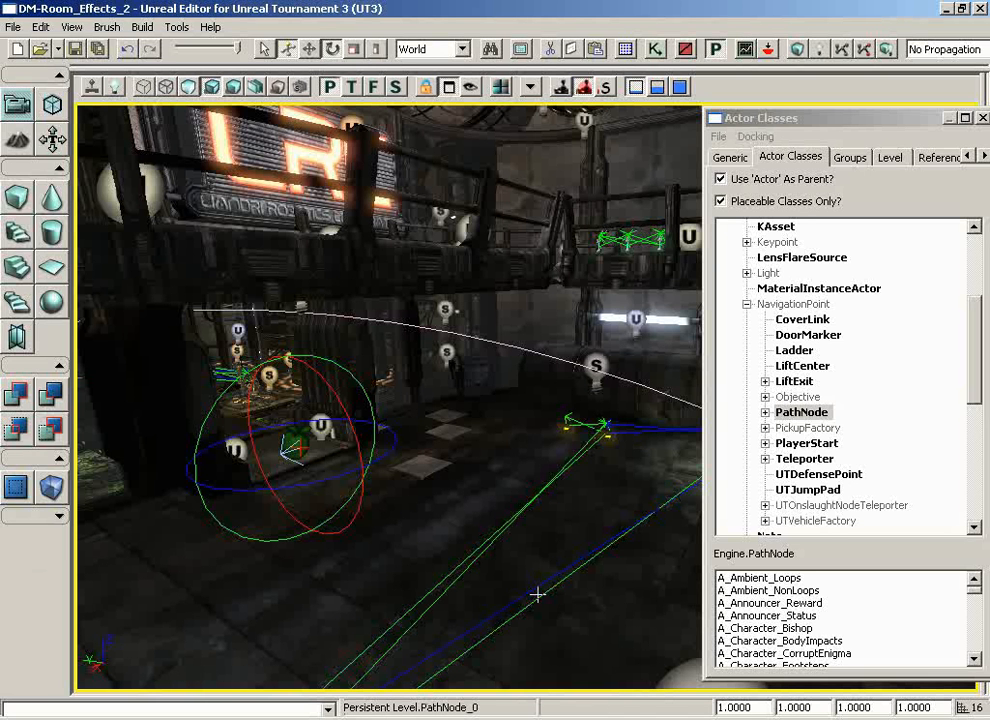
middle_drag(537, 594, 486, 395)
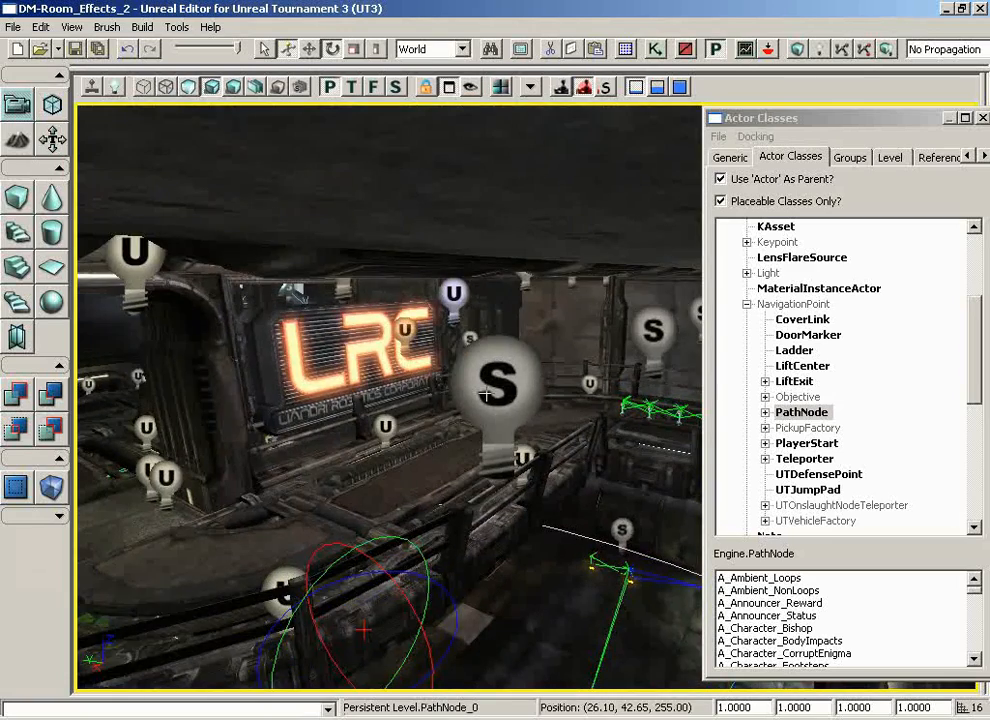
drag(486, 395, 444, 482)
middle_drag(444, 482, 440, 663)
drag(440, 663, 398, 440)
middle_drag(398, 440, 391, 493)
drag(391, 493, 382, 371)
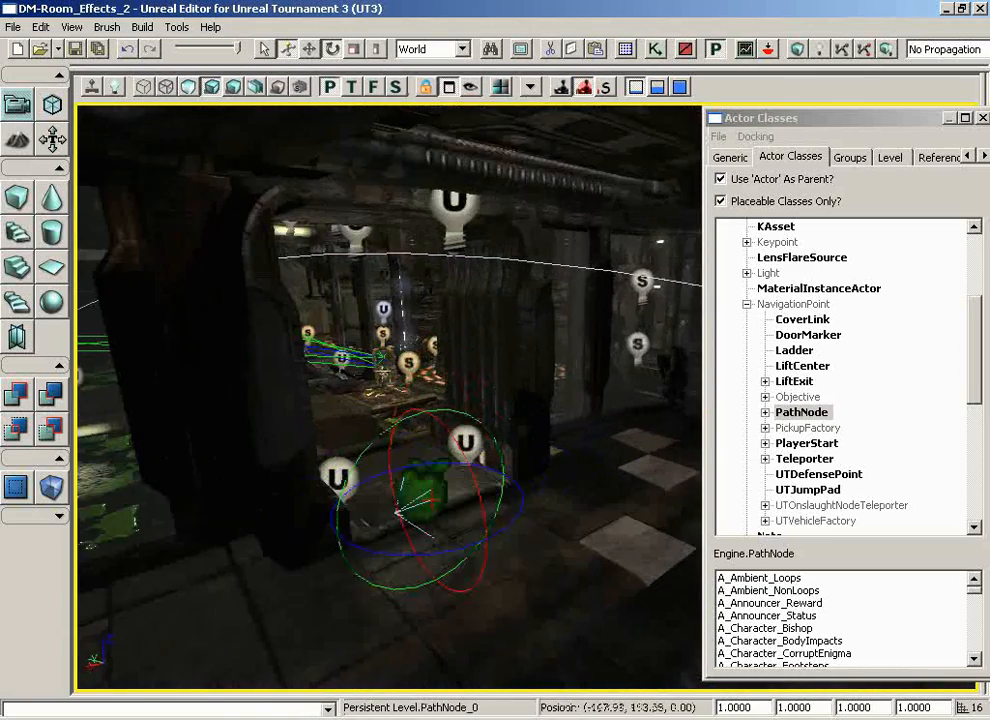
Step: Duplicate the doorway path node twice along the X axis, spacing the copies out past the pillar and along the window wall
right_drag(557, 541, 542, 580)
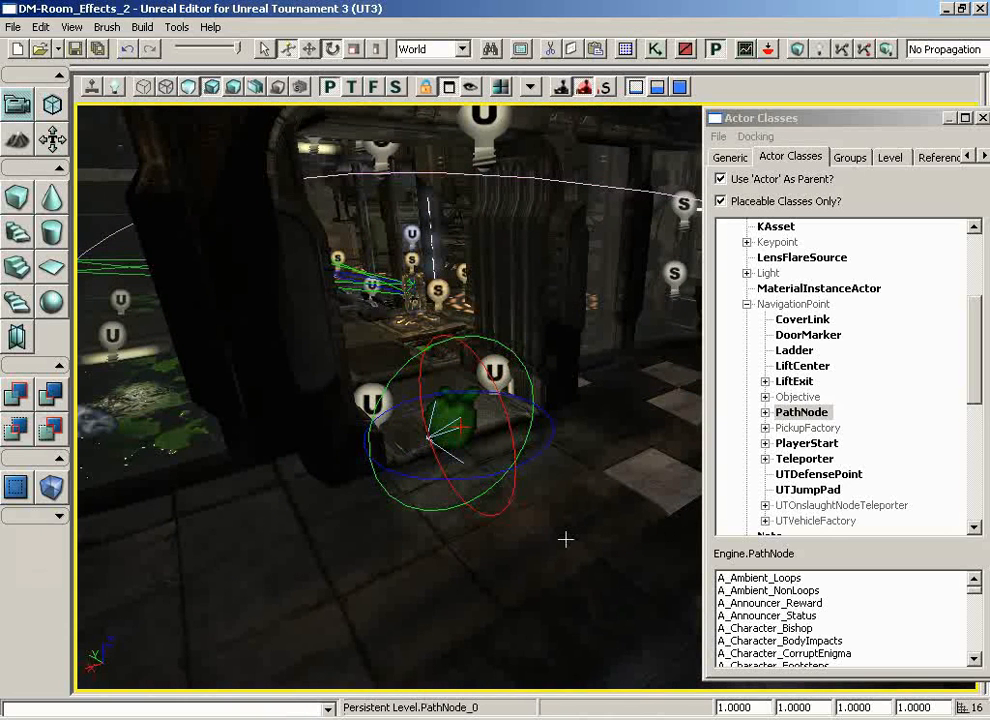
key(space)
key(space)
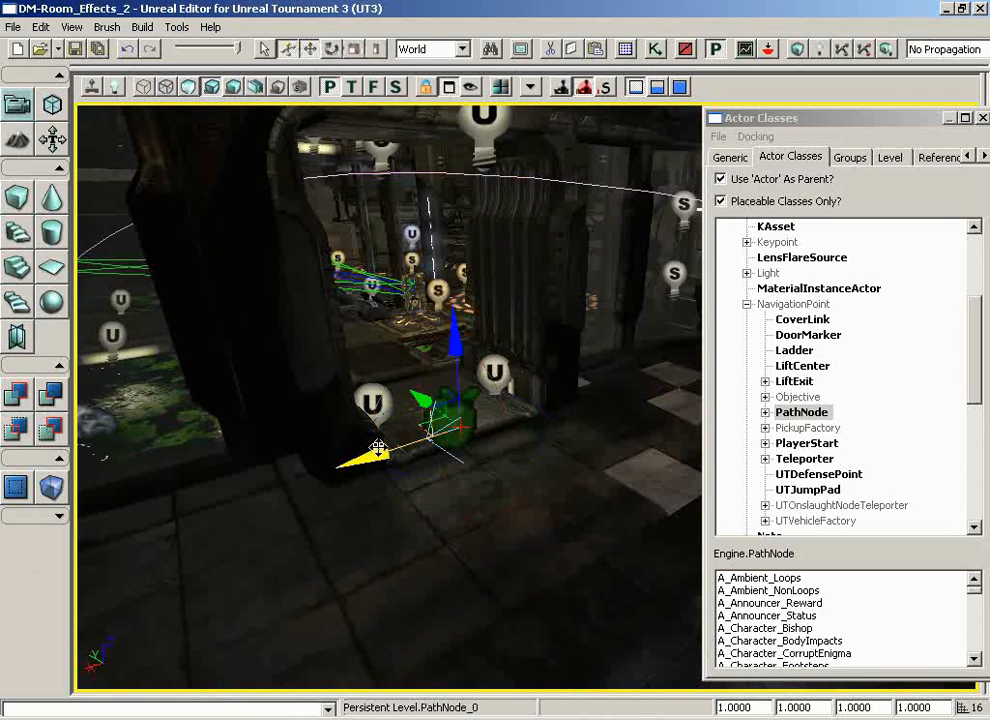
alt+drag(384, 453, 290, 453)
drag(420, 460, 362, 520)
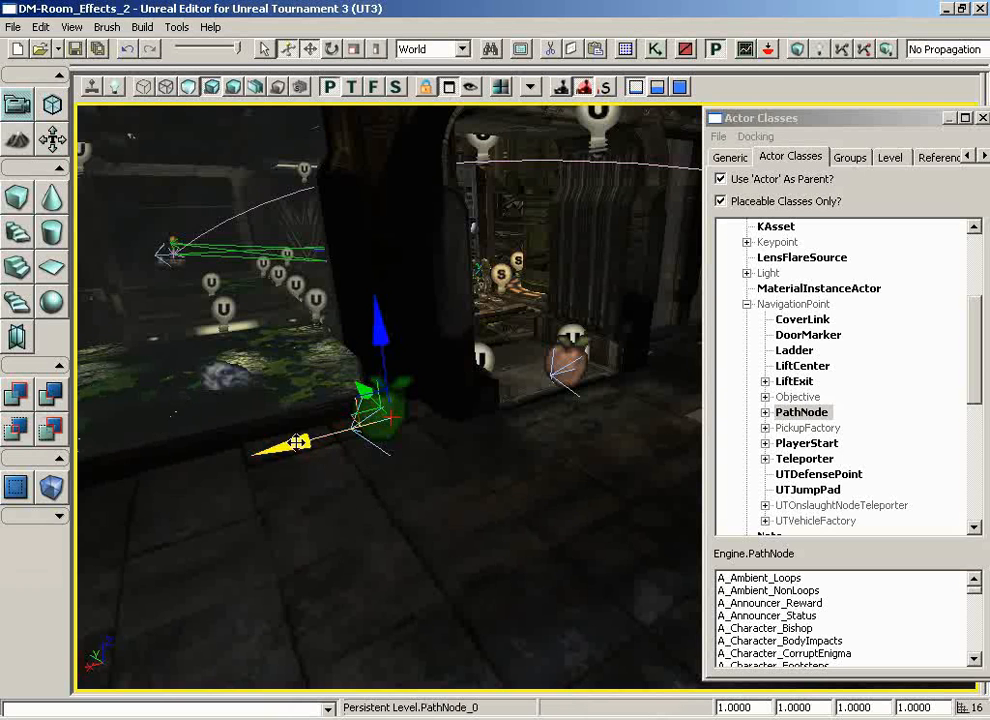
alt+drag(294, 442, 226, 442)
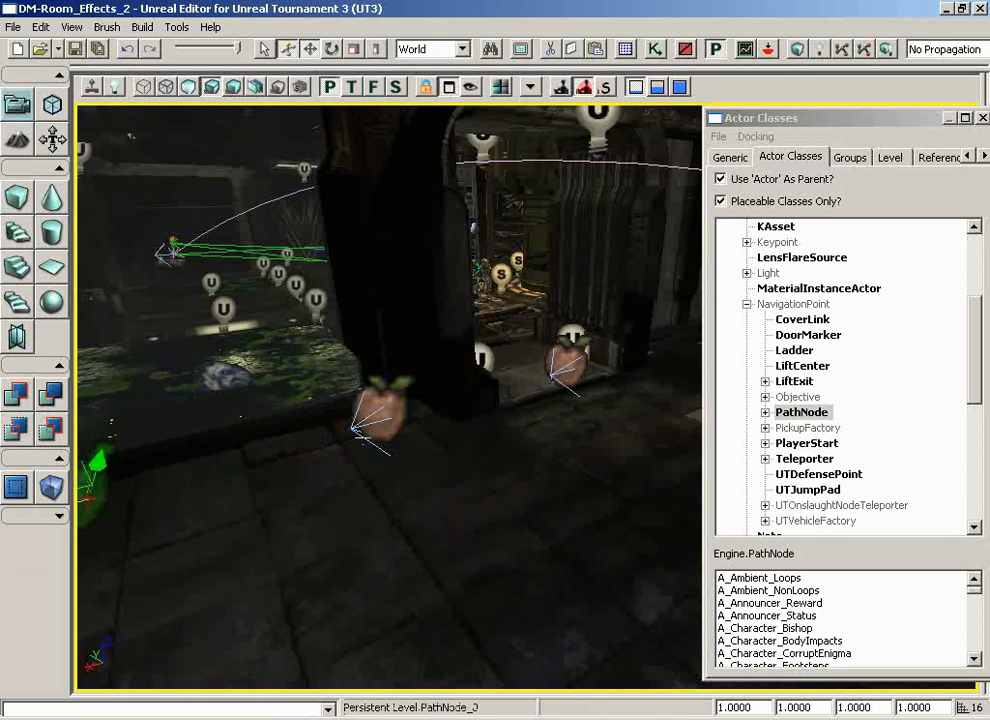
Step: Build the AI paths, go to the unnecessary PathNode_0 from the map check, and close the report
drag(391, 438, 405, 490)
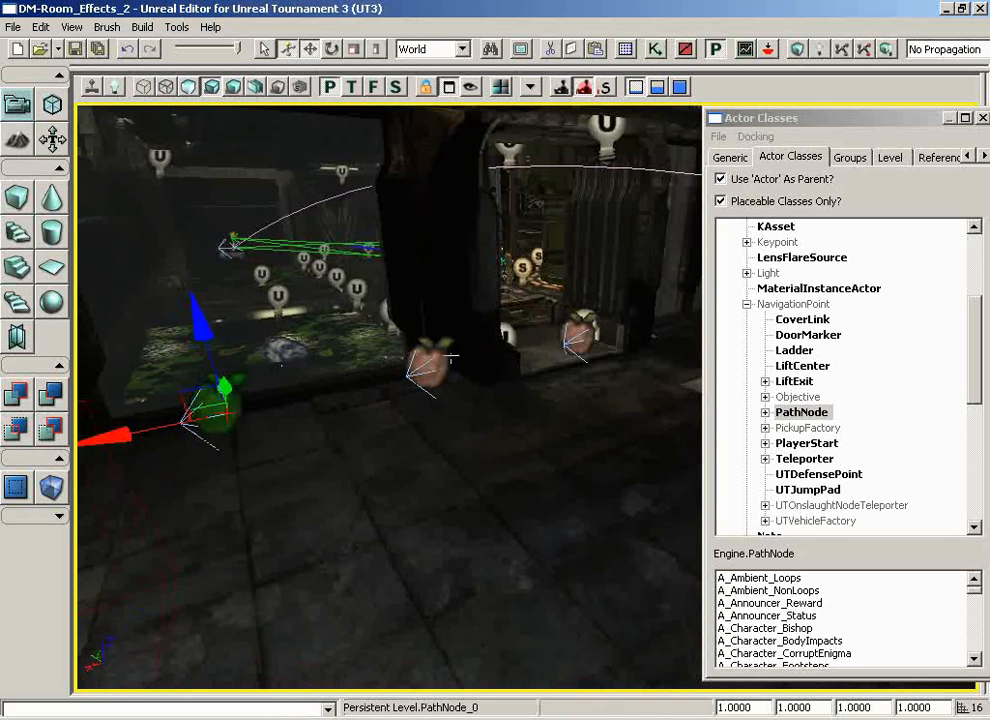
drag(494, 400, 535, 286)
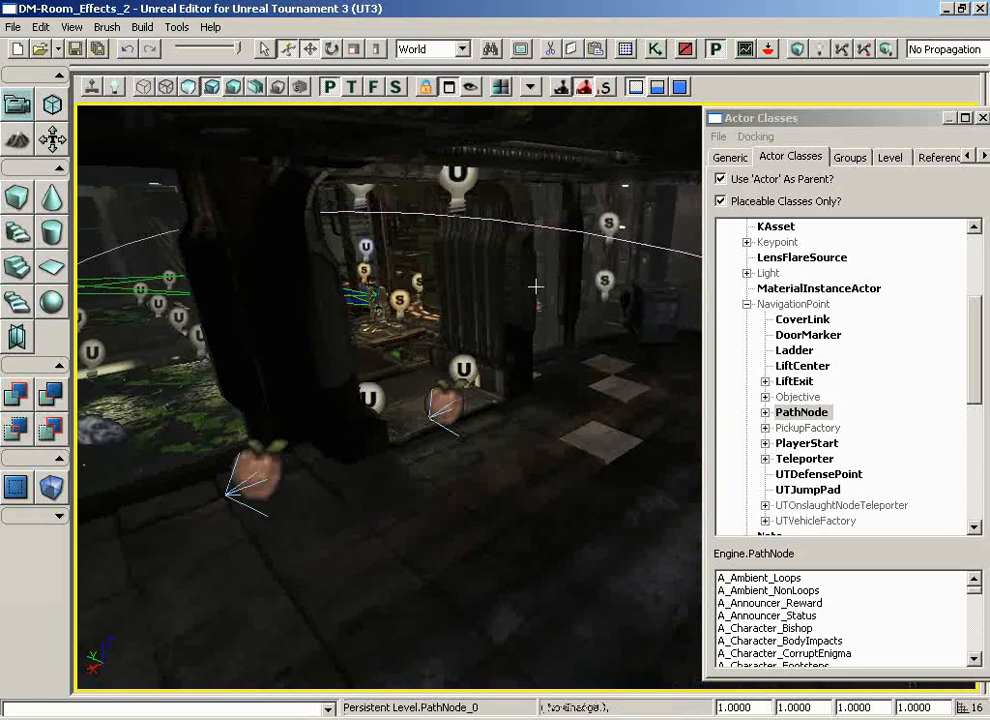
click(845, 49)
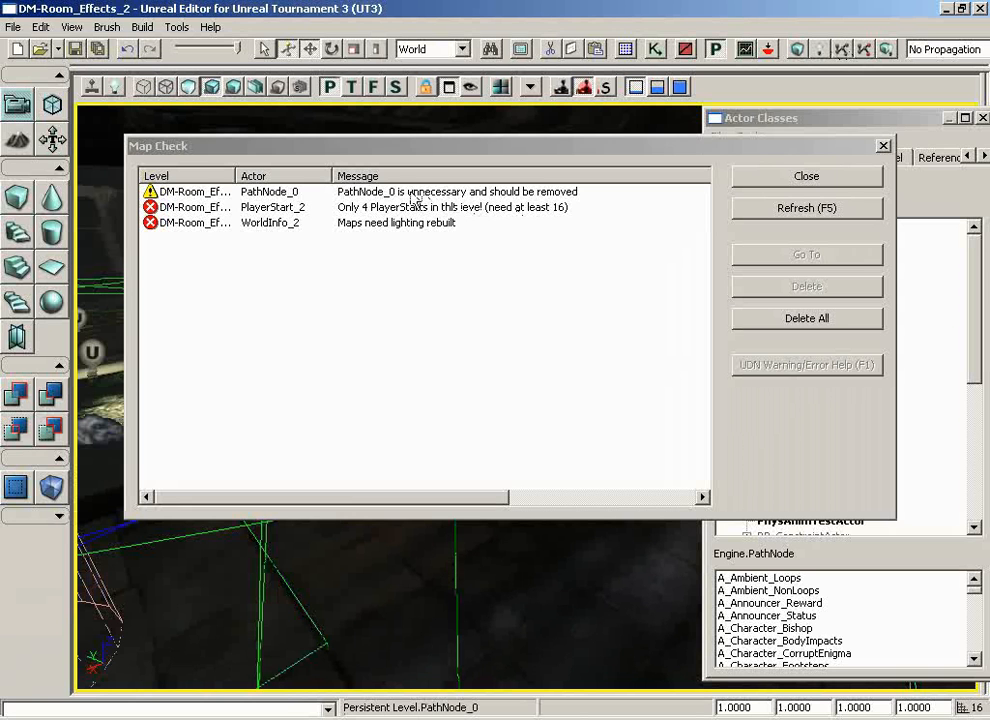
click(414, 193)
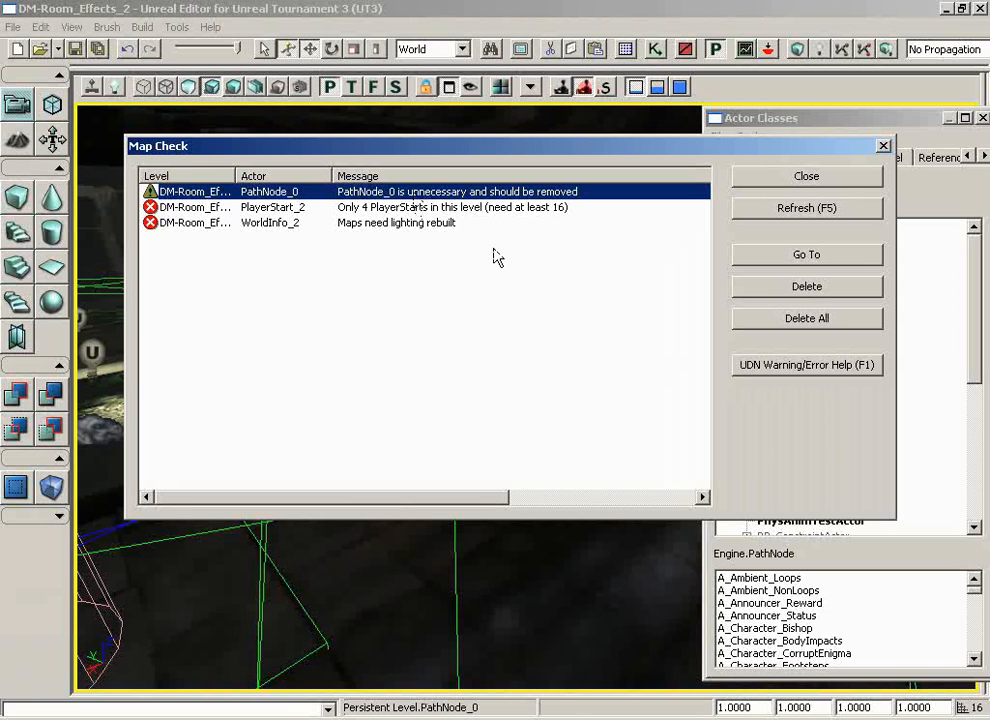
click(807, 254)
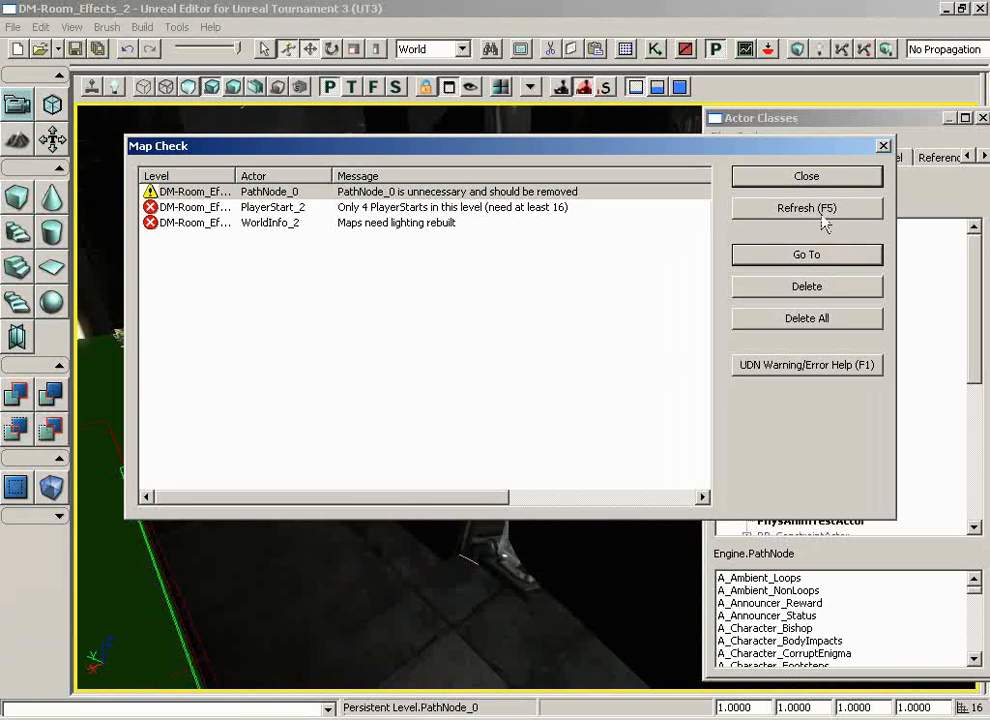
click(883, 146)
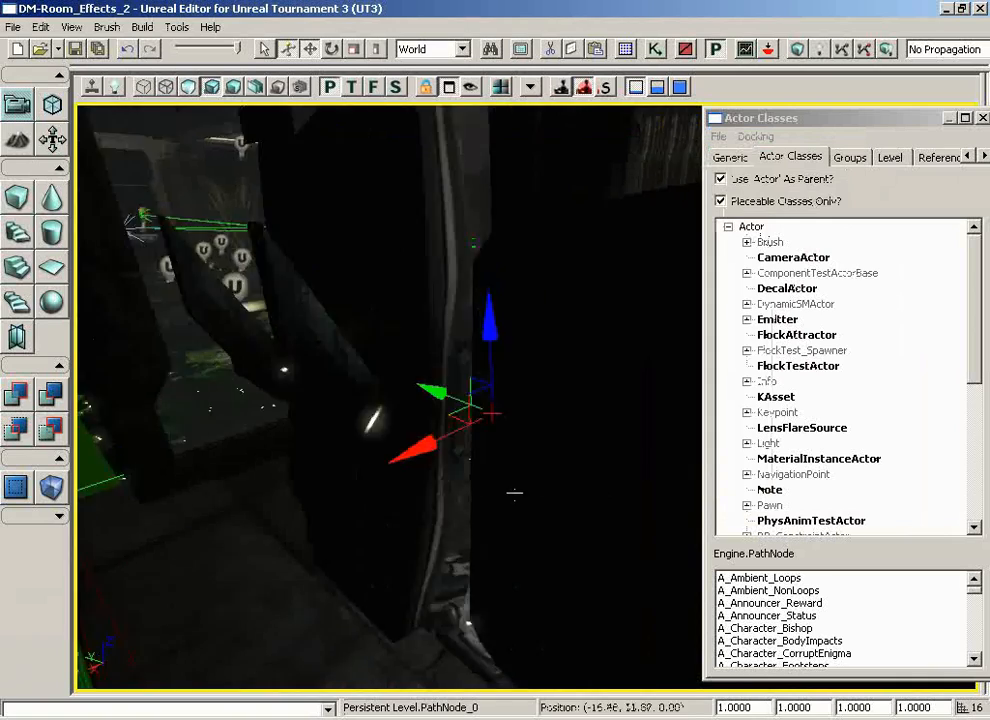
Step: Delete the path node farthest from the doorway and move the middle node along the window wall into its spot
drag(514, 492, 413, 507)
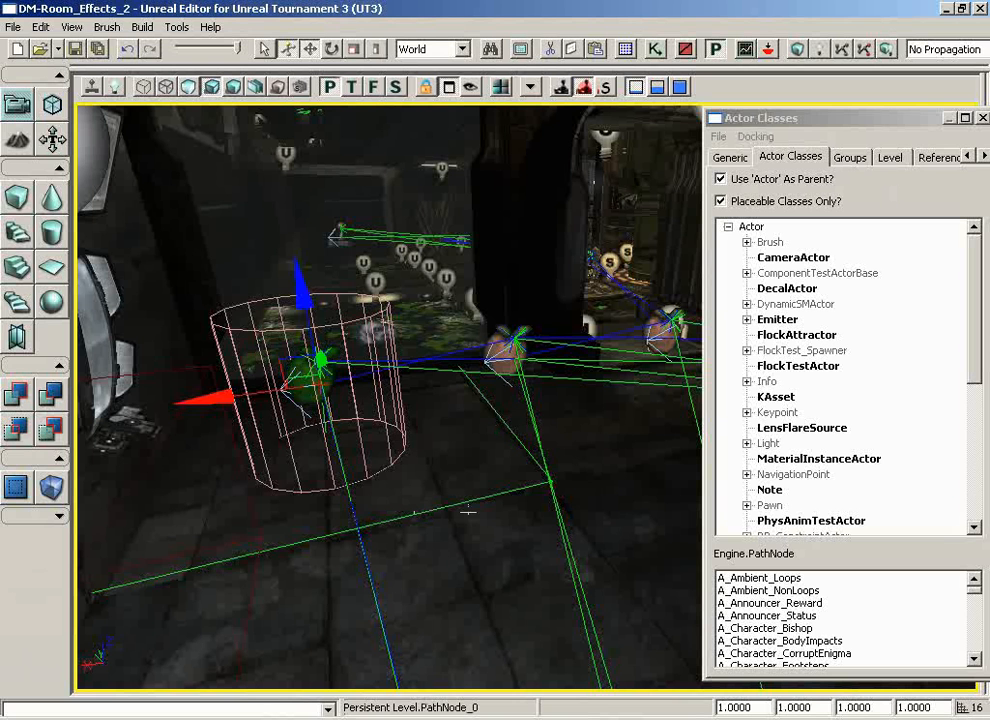
key(Delete)
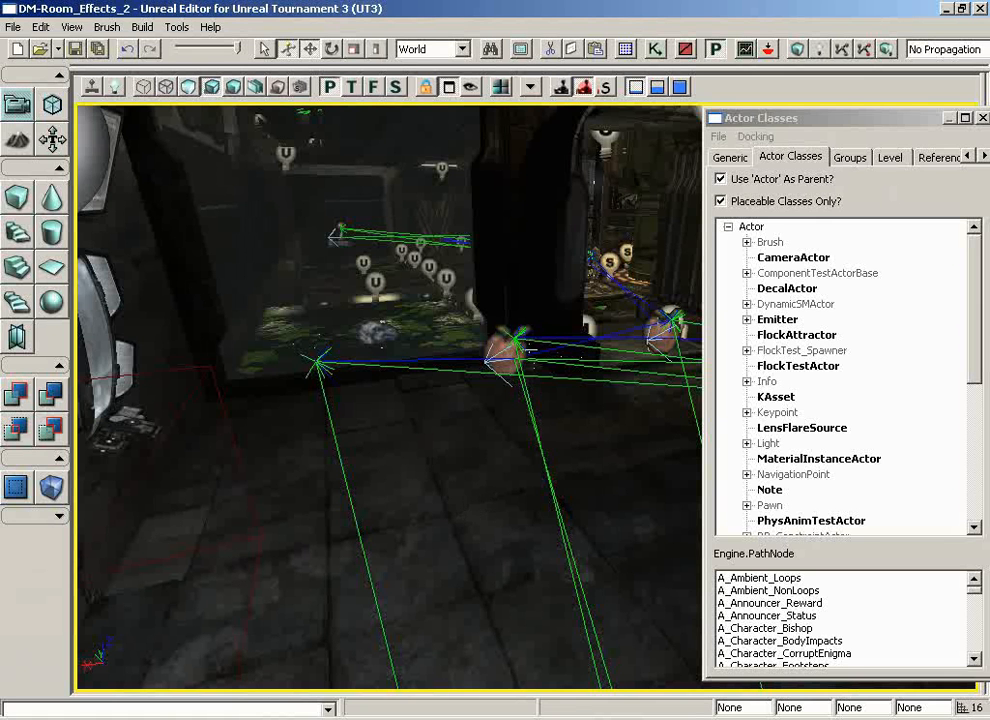
click(507, 348)
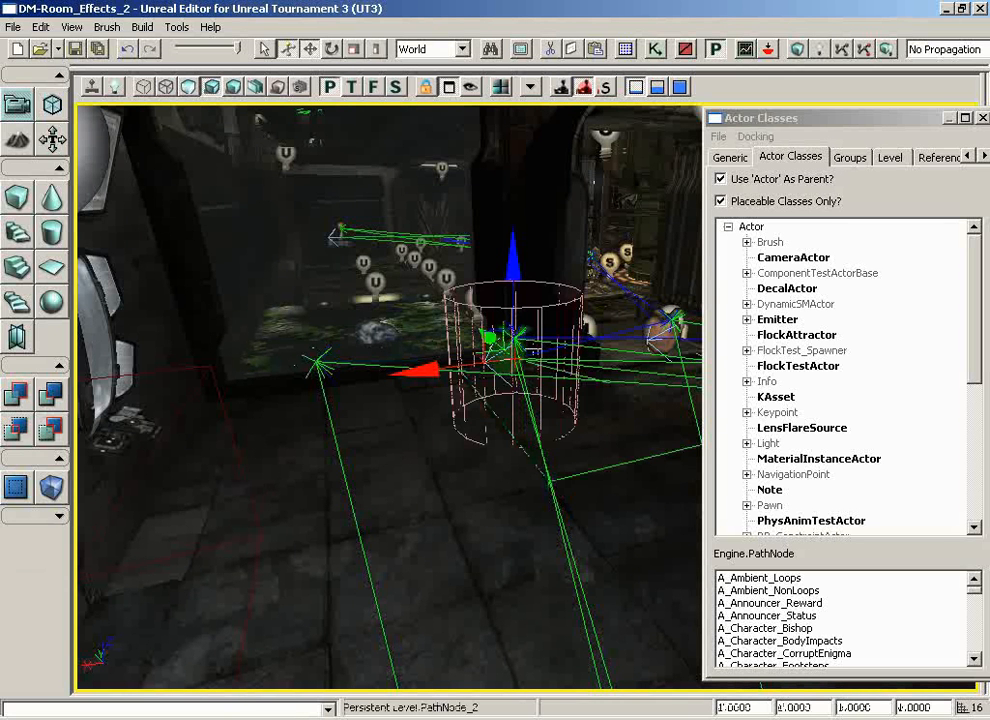
drag(495, 352, 322, 364)
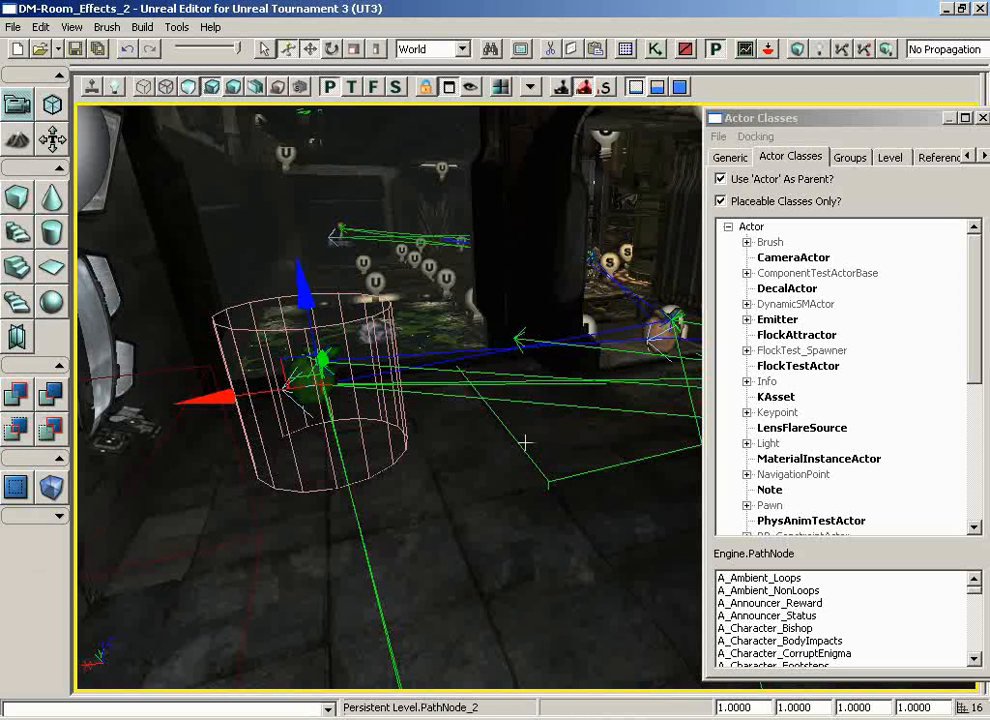
Step: Select the doorway path node and inspect the path connections around it and across the lower room
drag(525, 443, 507, 455)
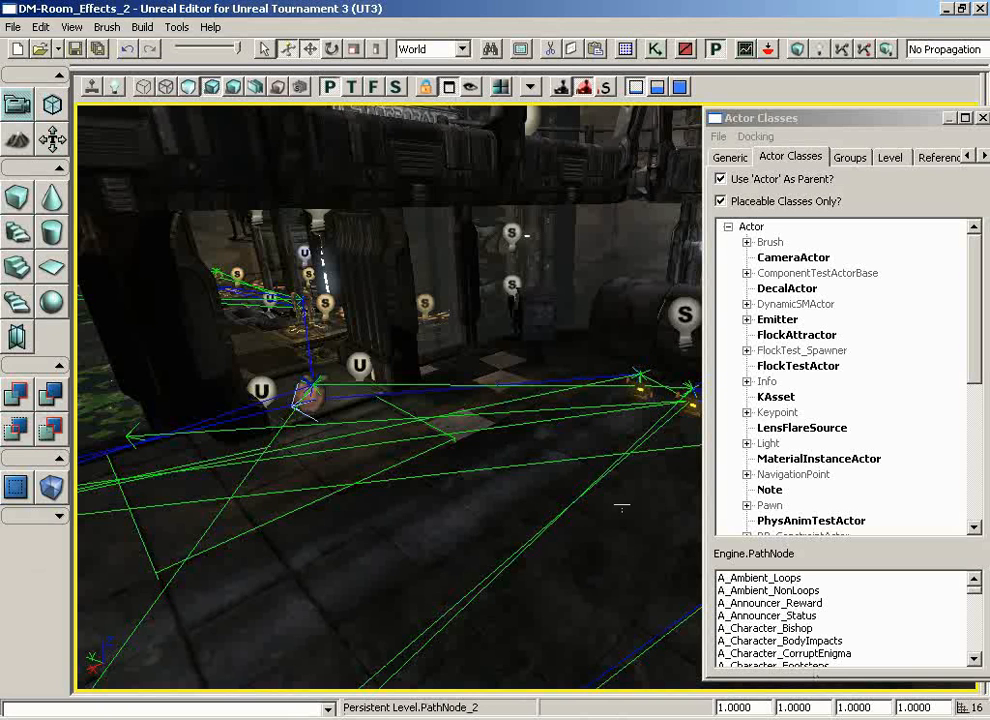
drag(621, 504, 464, 511)
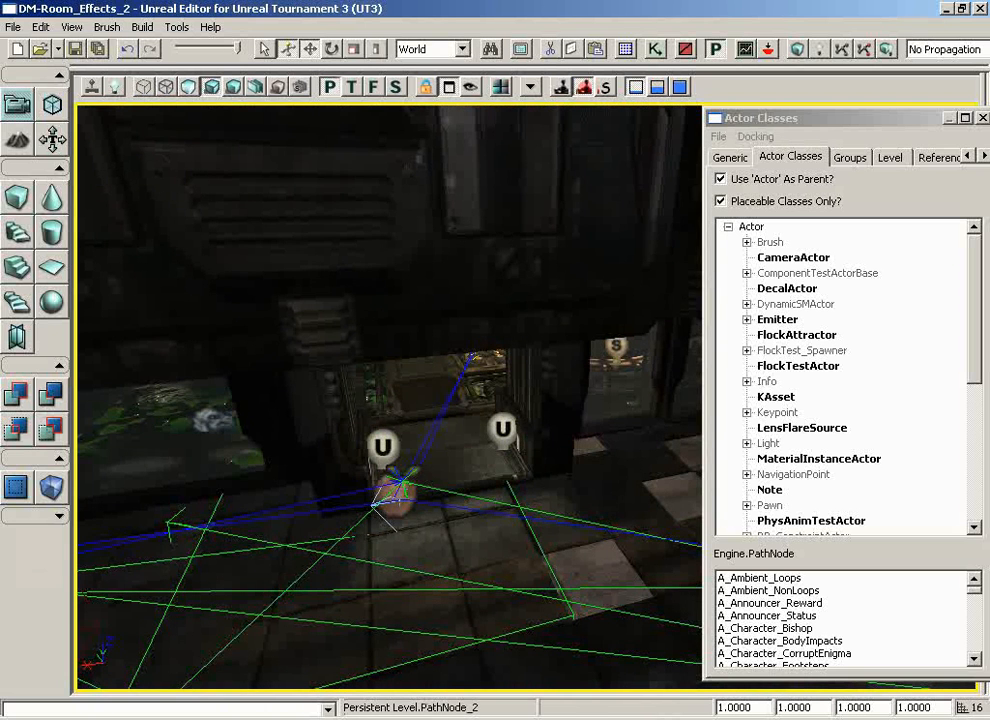
click(395, 493)
drag(330, 509, 365, 559)
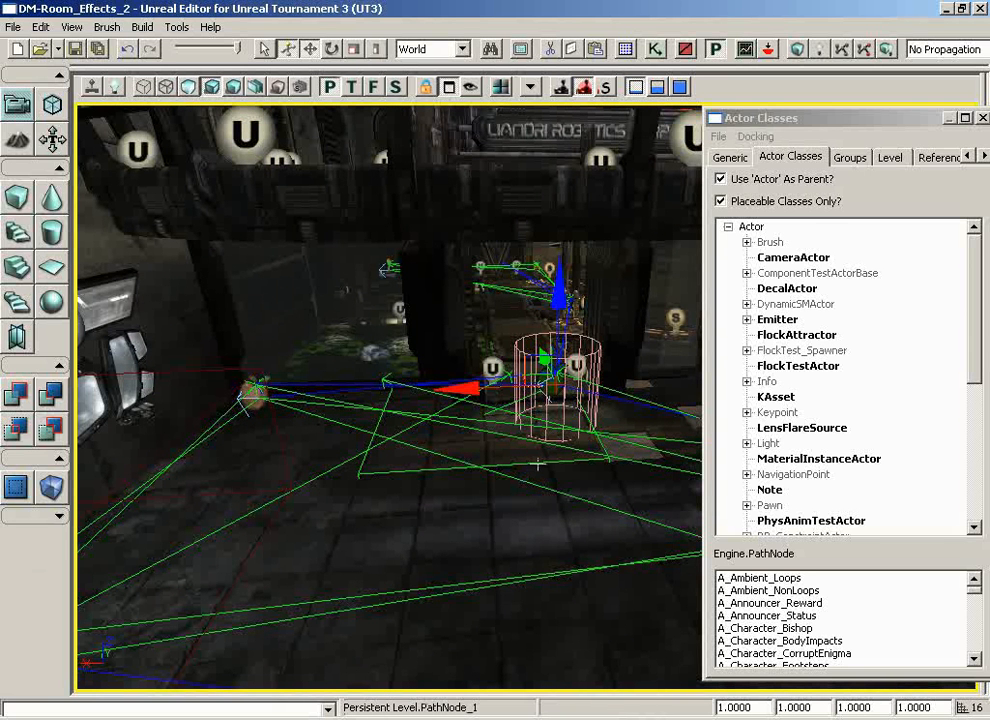
drag(538, 464, 543, 511)
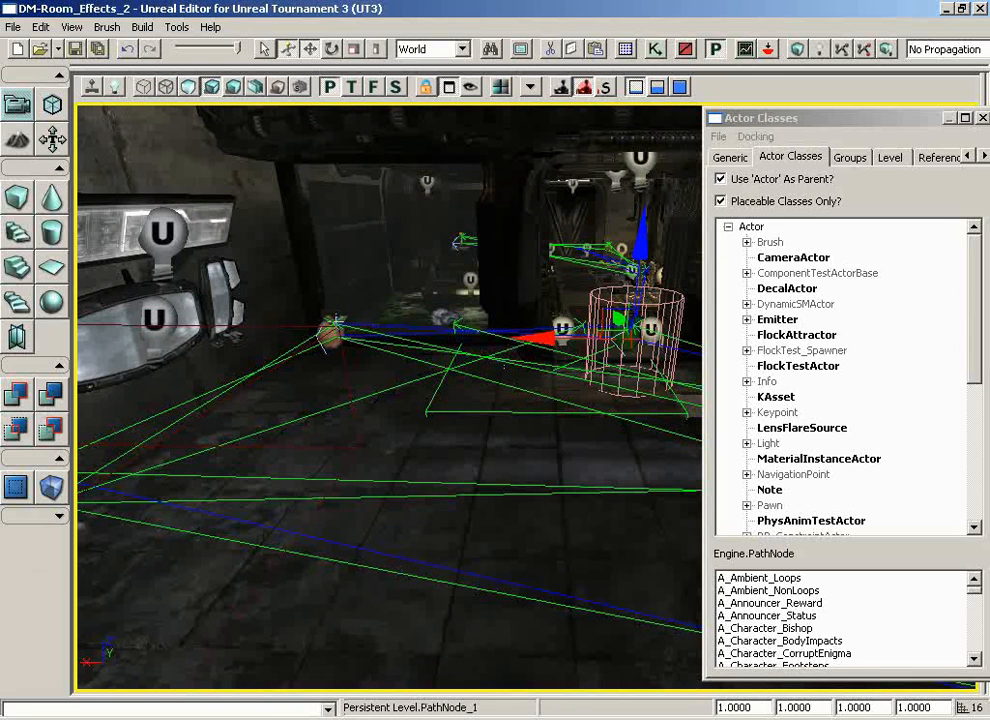
drag(363, 325, 679, 525)
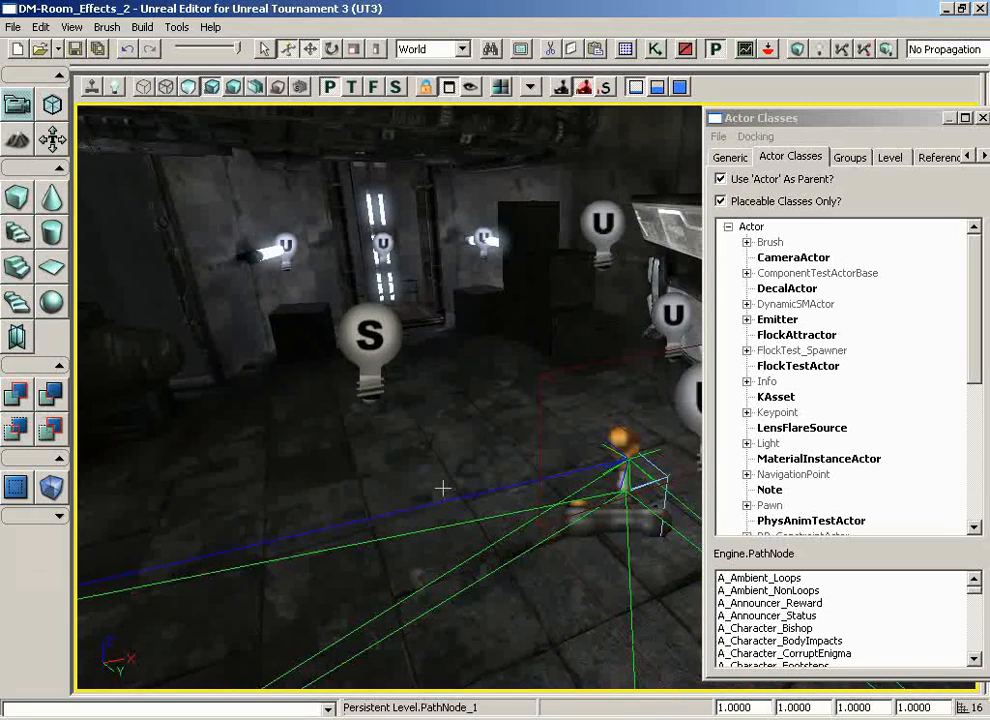
drag(422, 490, 444, 410)
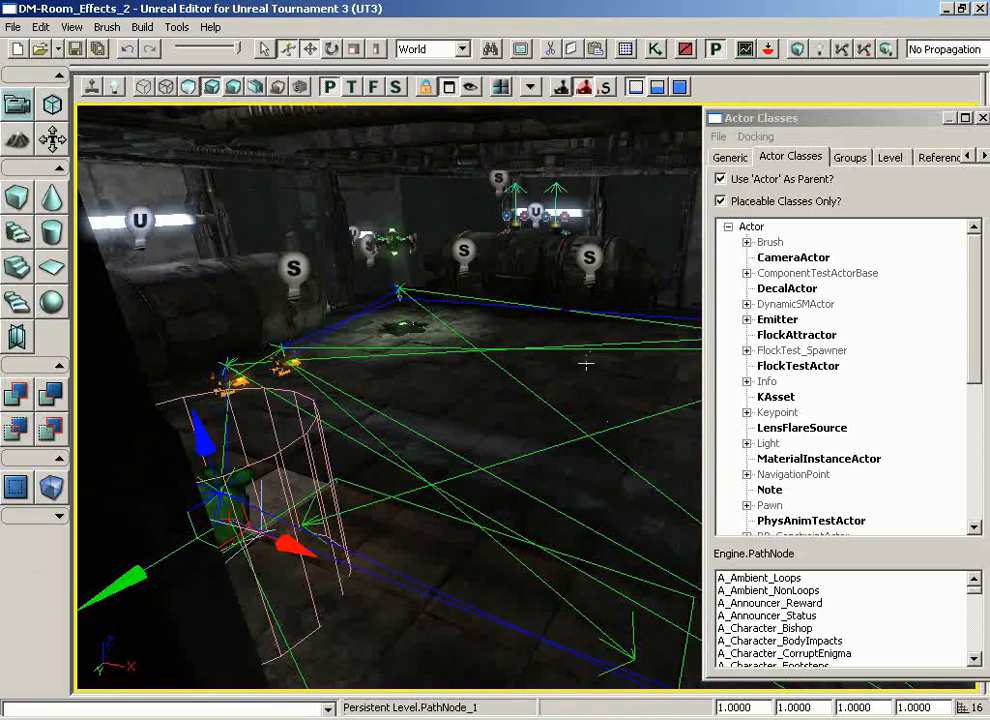
Step: Examine the path connections across the lower room and from the doorway node out to the walkway over the slime
drag(586, 365, 430, 349)
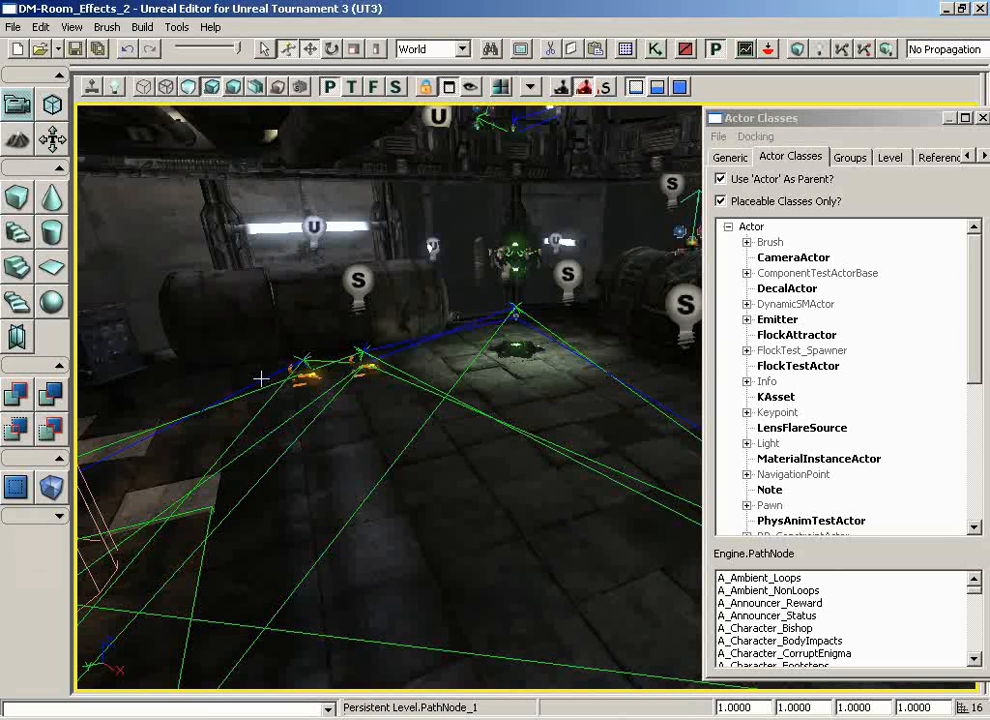
drag(340, 499, 427, 554)
right_drag(427, 554, 464, 426)
drag(464, 426, 577, 384)
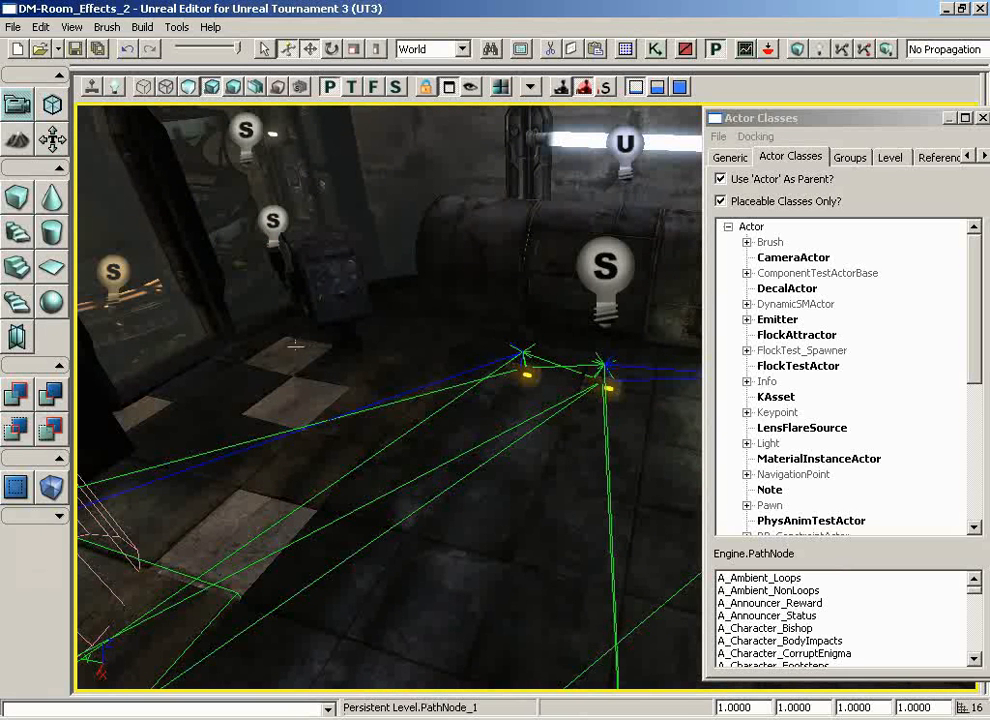
drag(289, 362, 904, 349)
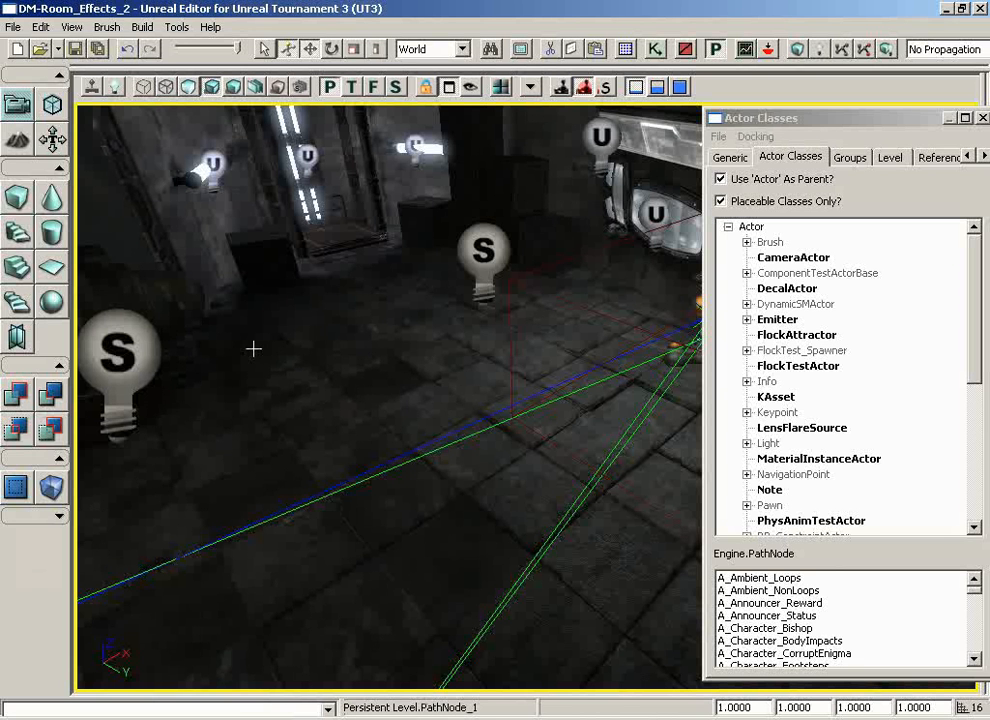
drag(305, 423, 880, 150)
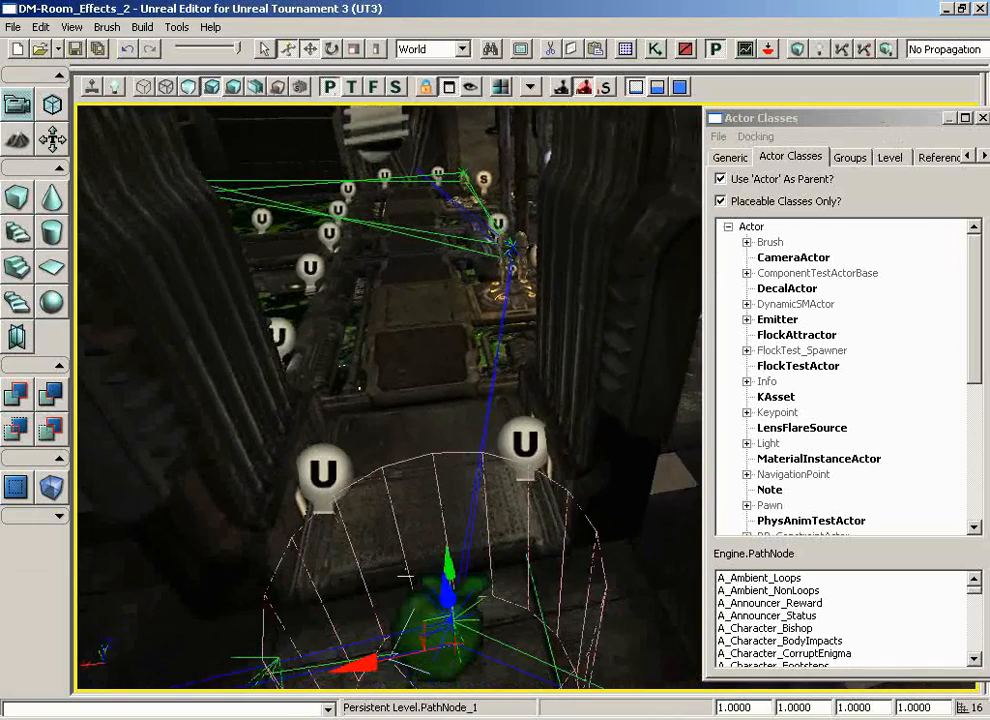
click(426, 620)
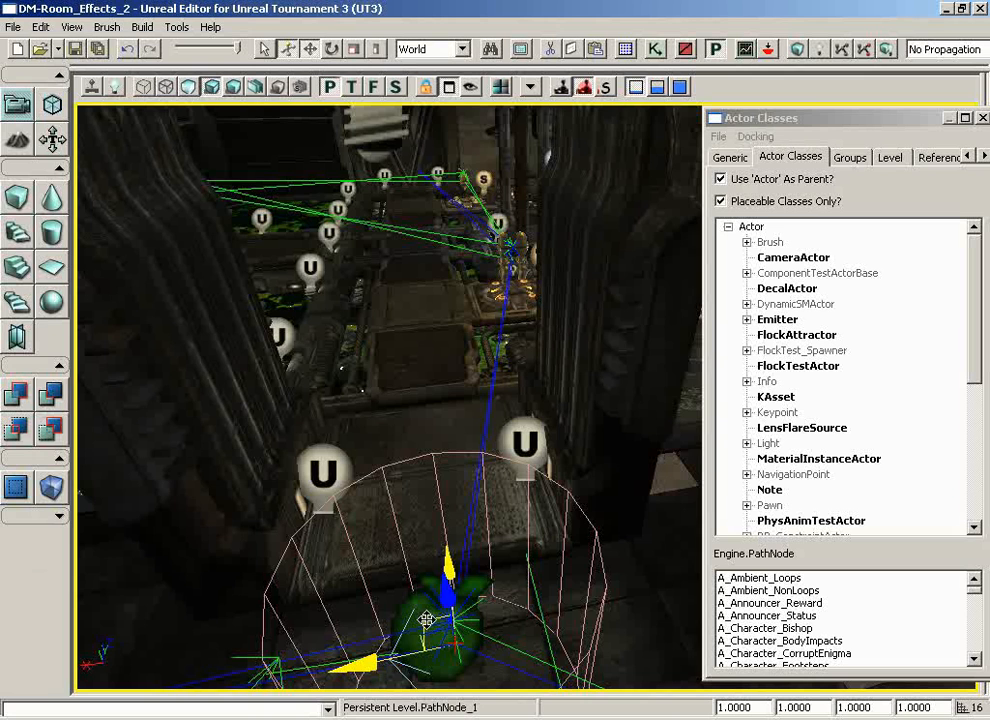
drag(421, 441, 385, 318)
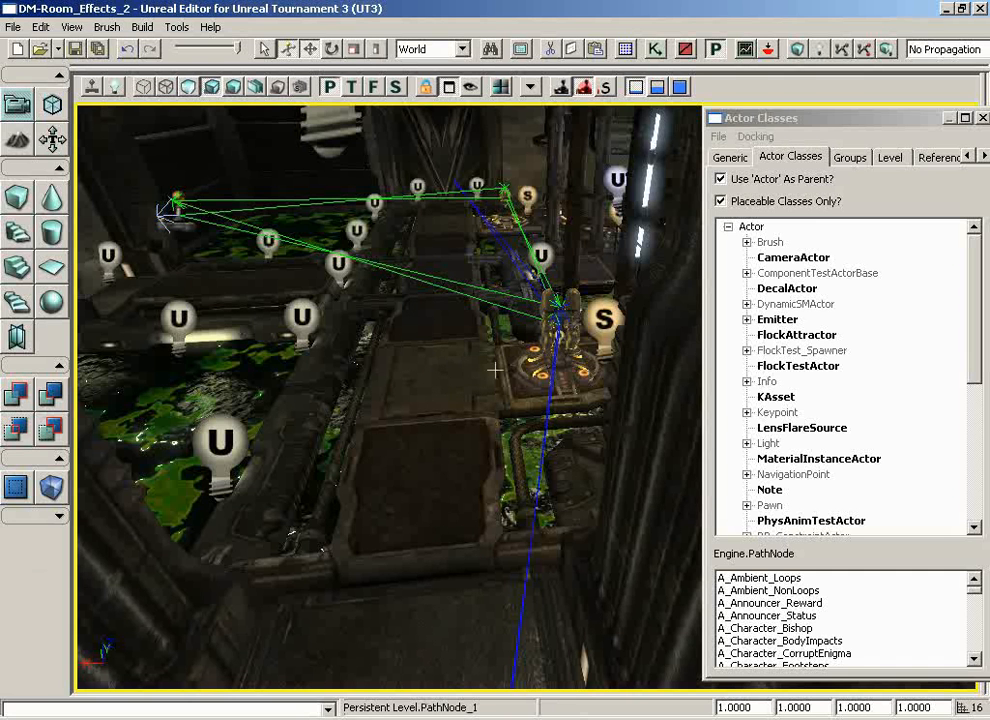
Step: Add a path node on the walkway in front of the glowing pickup base by the large tank
right_click(427, 371)
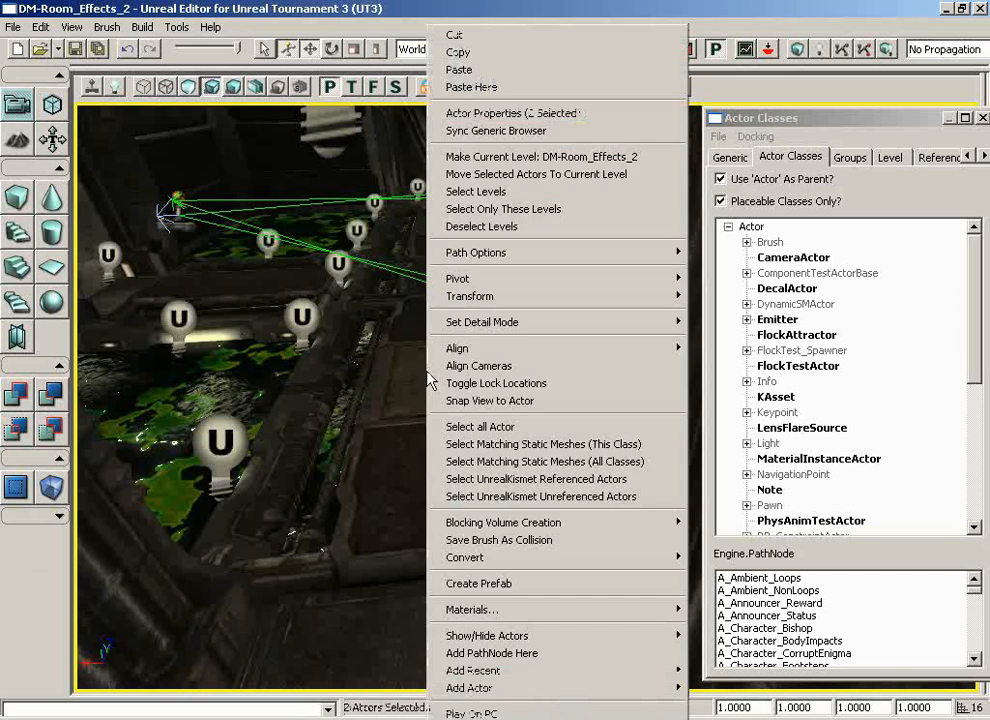
click(523, 653)
drag(428, 430, 668, 497)
middle_drag(668, 497, 617, 497)
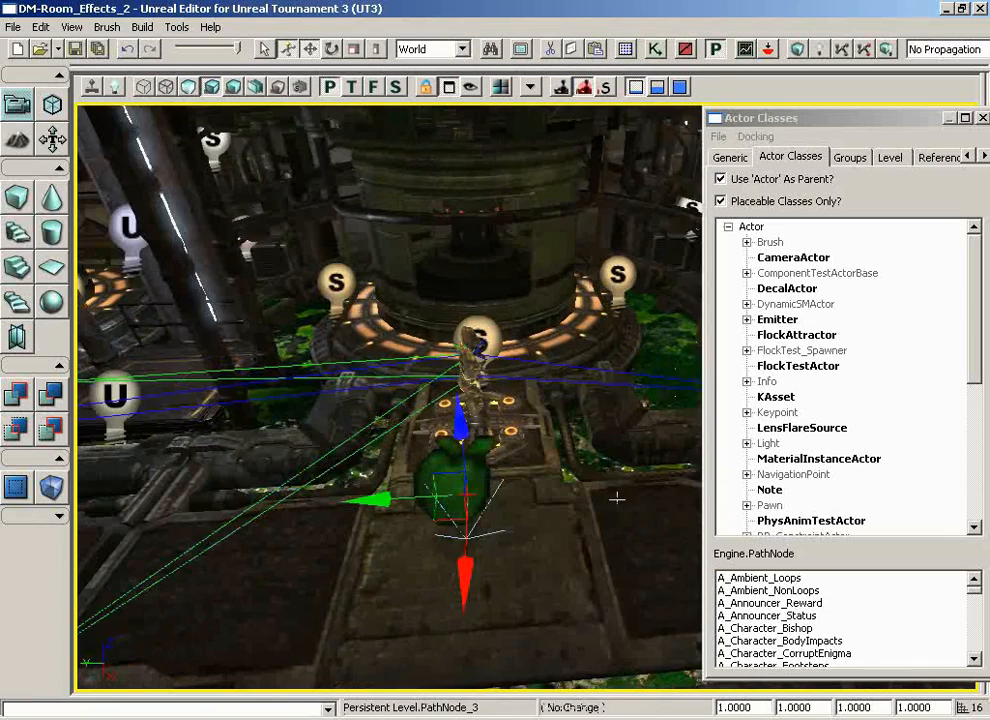
drag(366, 497, 461, 560)
middle_drag(461, 560, 389, 552)
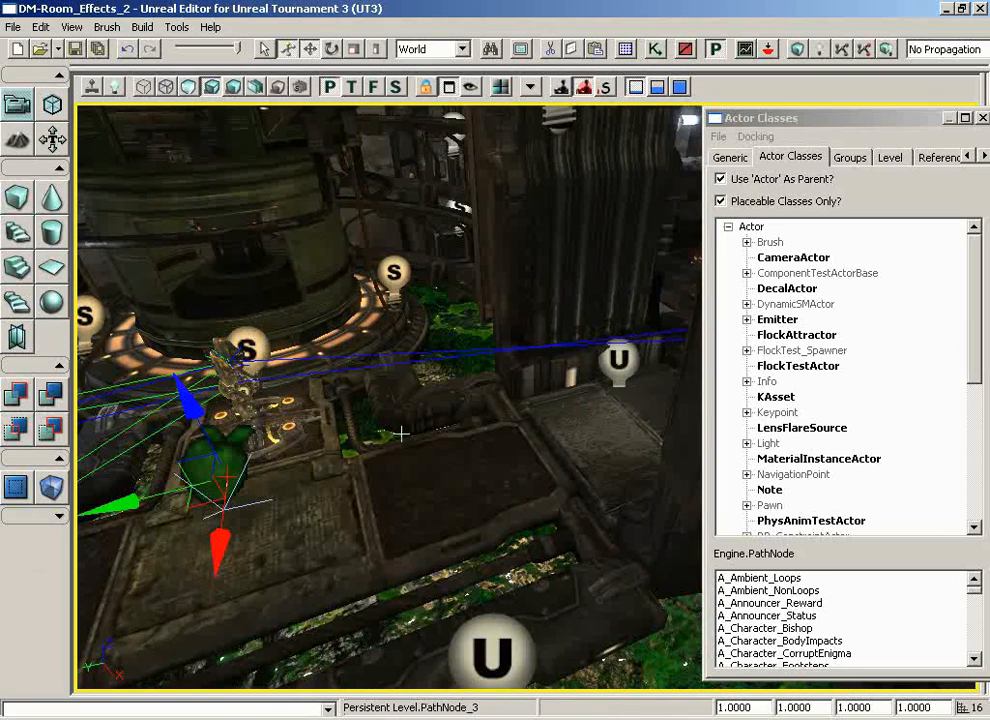
Step: Add another path node farther along the walkway, near the lift platform between the two tanks
drag(330, 460, 258, 490)
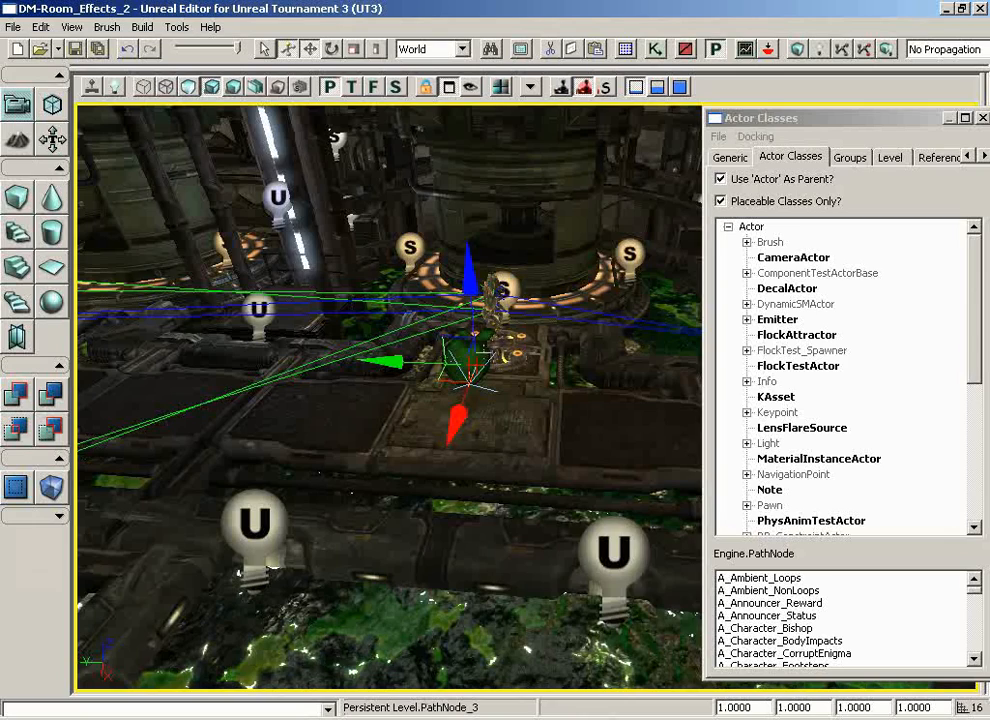
drag(320, 472, 433, 419)
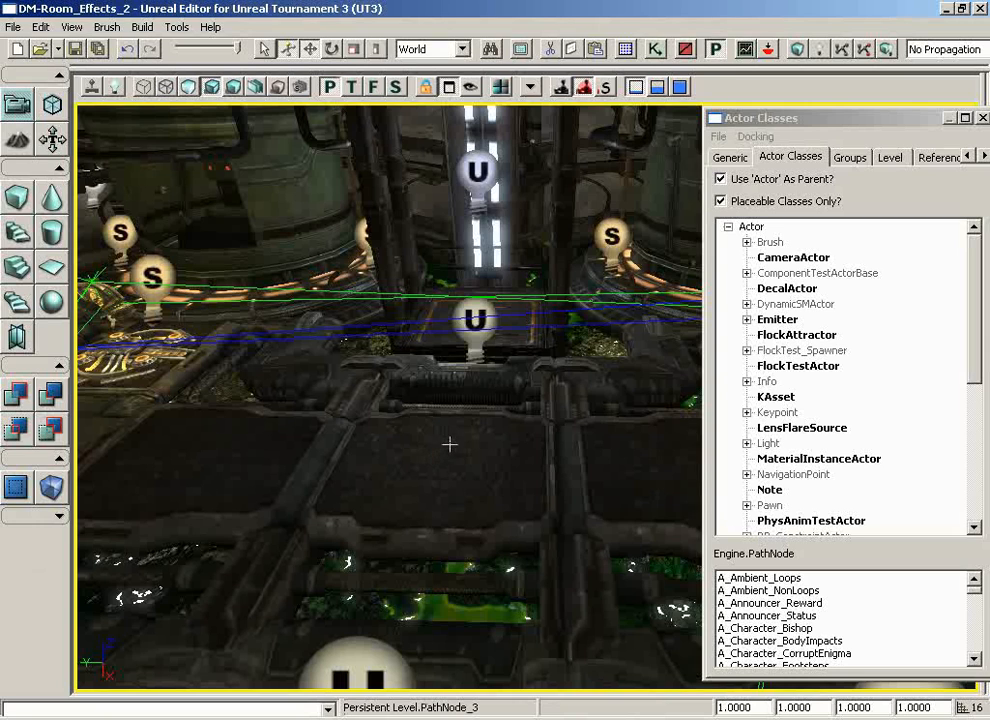
right_click(450, 444)
click(494, 650)
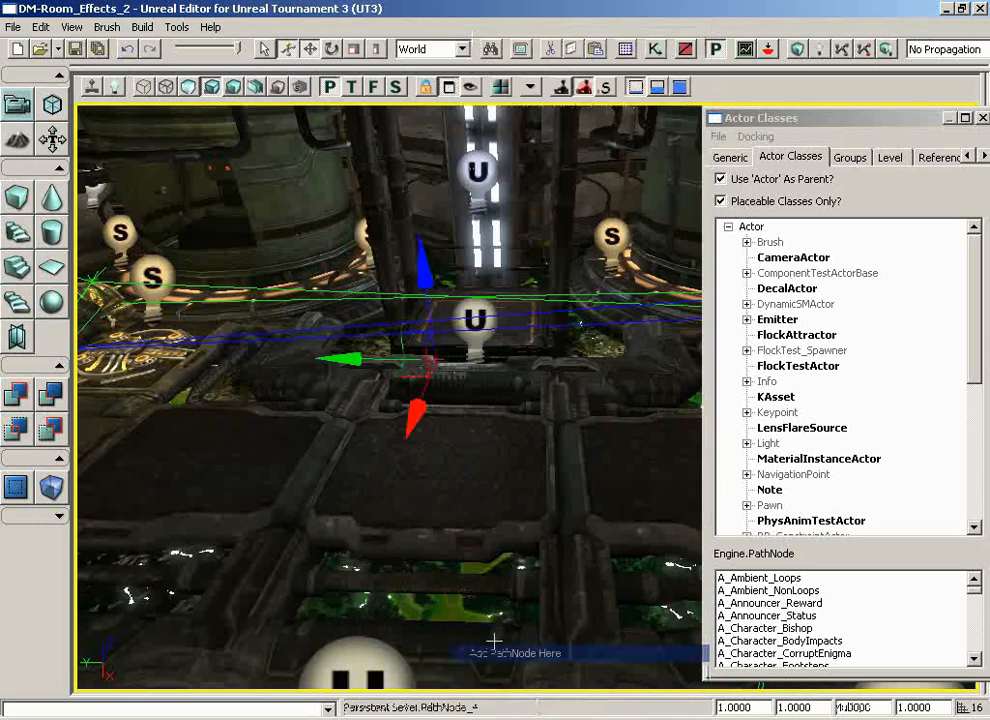
mouse_move(494, 500)
mouse_down()
mouse_move(493, 477)
mouse_move(424, 387)
mouse_move(359, 414)
mouse_move(358, 495)
mouse_move(479, 492)
mouse_up()
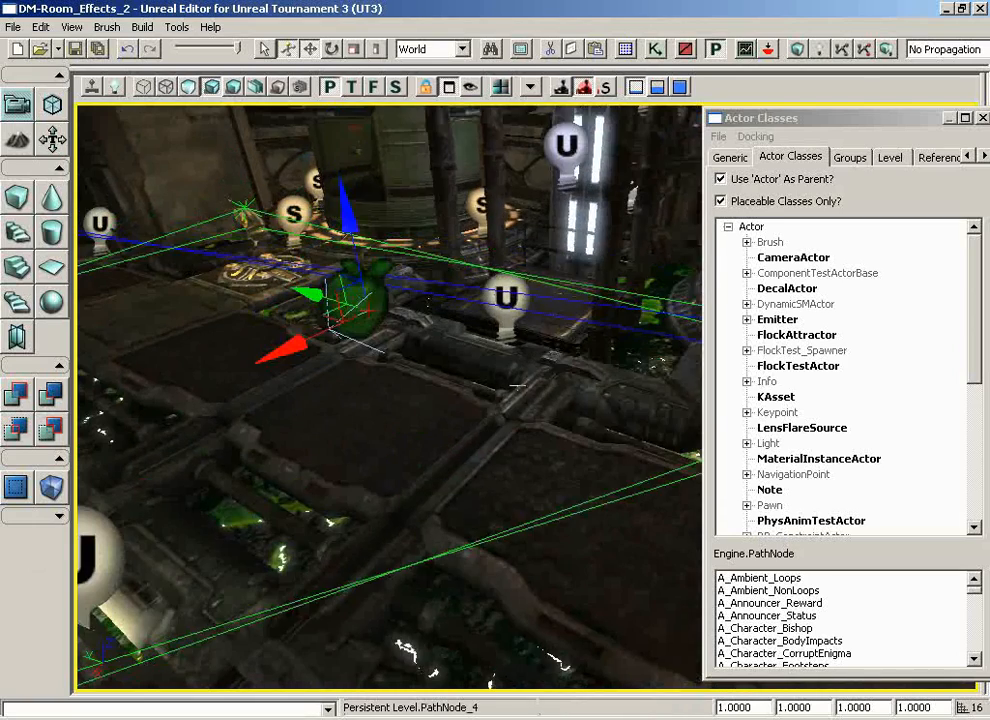
right_drag(405, 429, 225, 376)
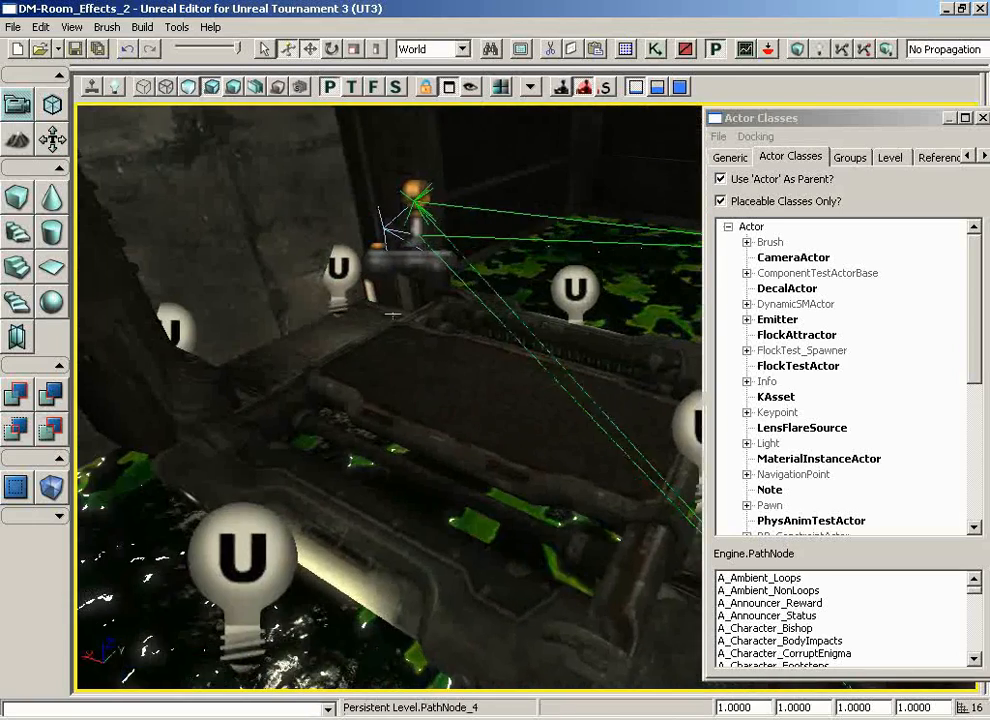
mouse_move(453, 371)
right_down()
mouse_move(592, 407)
mouse_move(647, 398)
mouse_move(451, 373)
right_up()
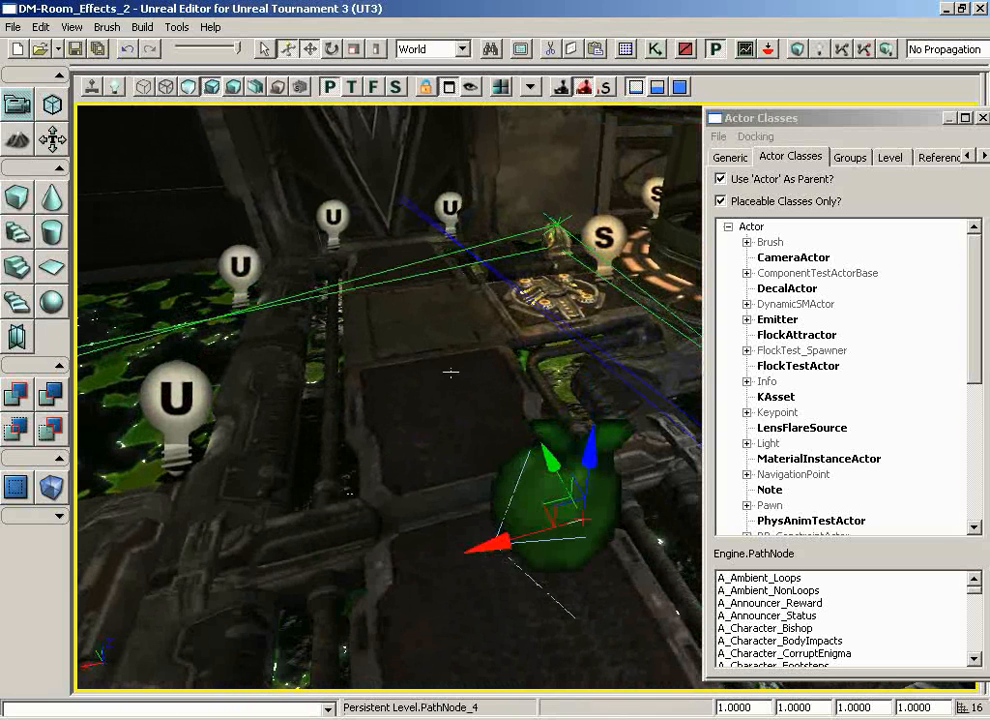
right_click(415, 310)
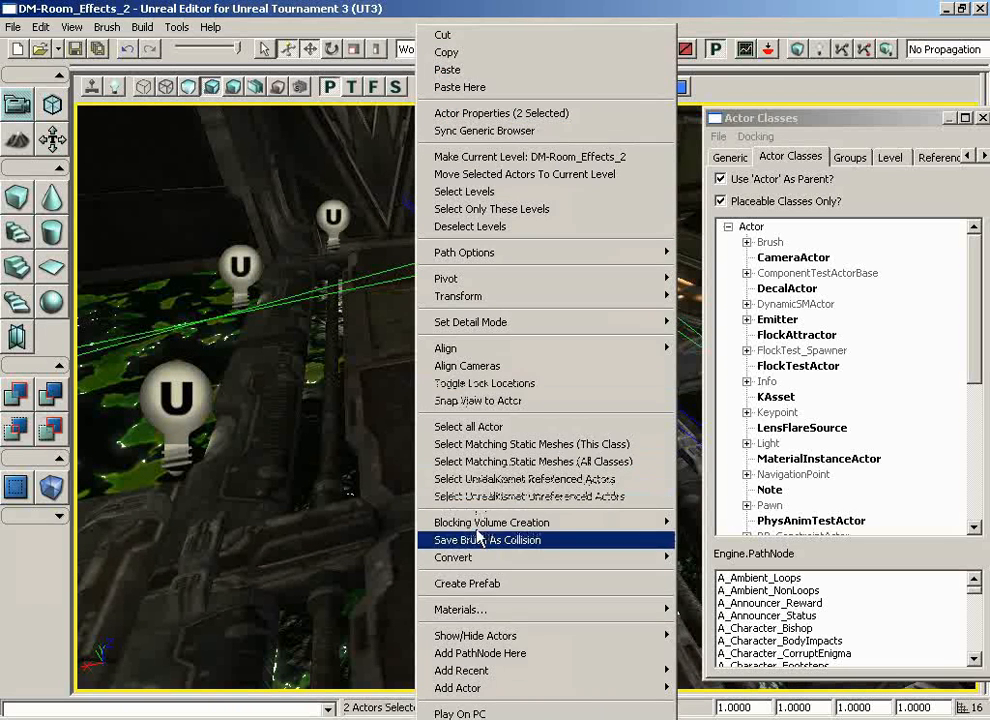
click(365, 519)
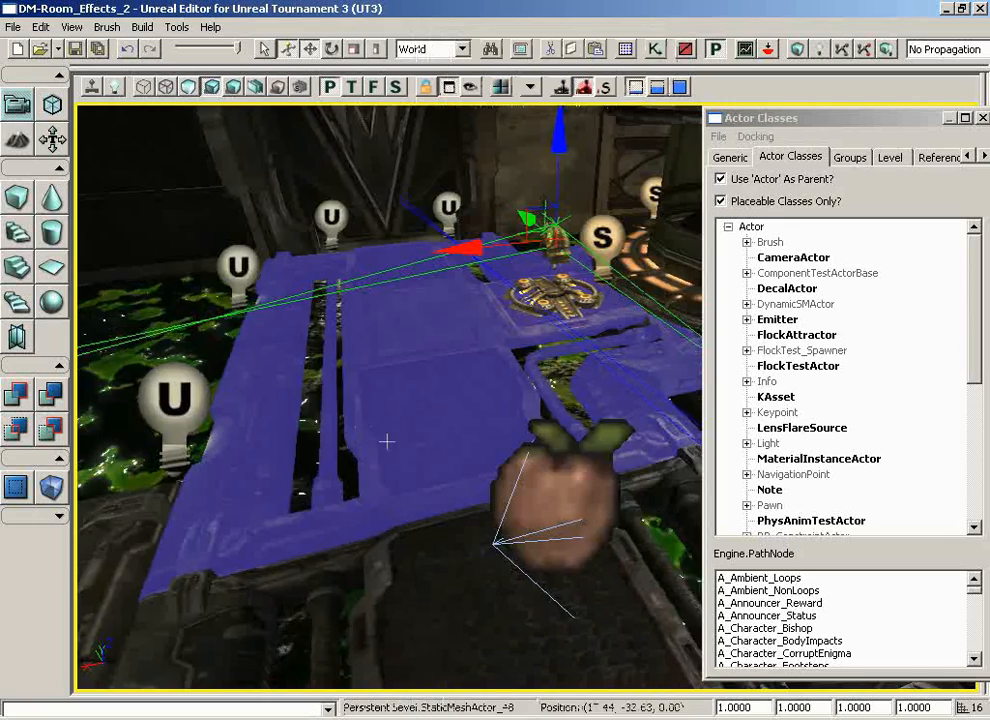
drag(387, 442, 404, 267)
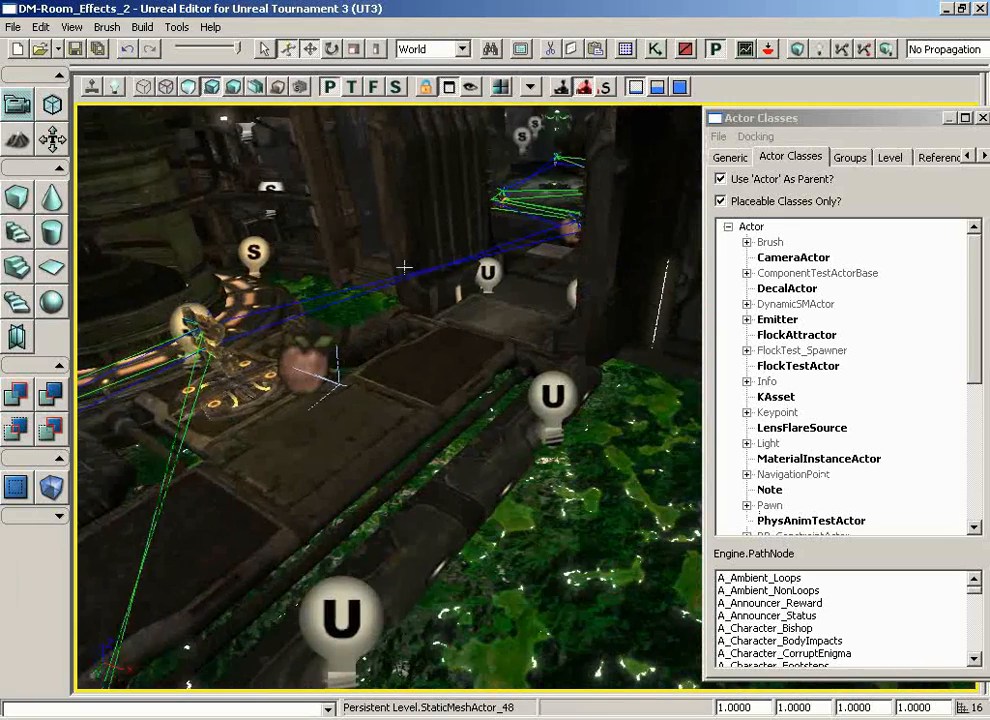
drag(477, 334, 86, 380)
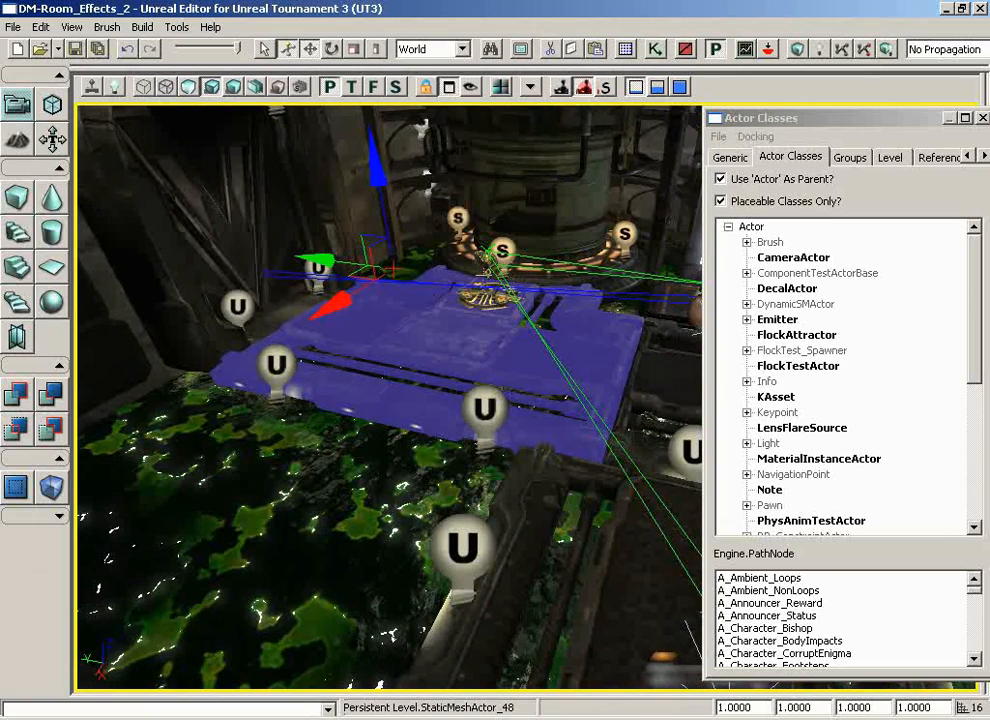
drag(467, 322, 709, 285)
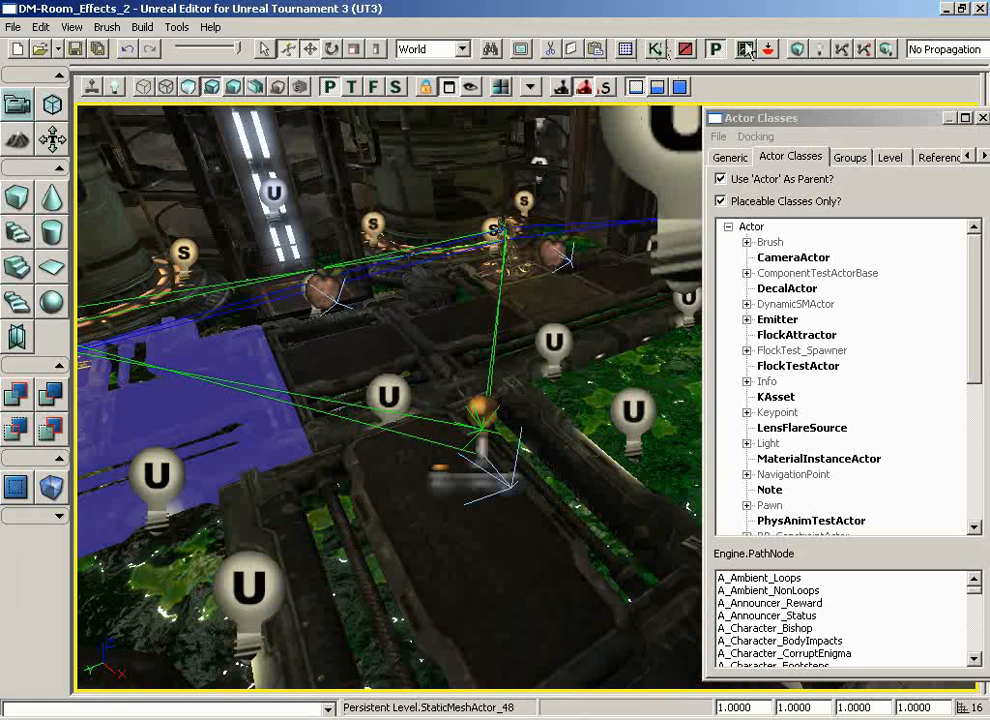
Step: Build the AI paths, go to the unnecessary PathNode_4 from the map check, and close the report
click(843, 50)
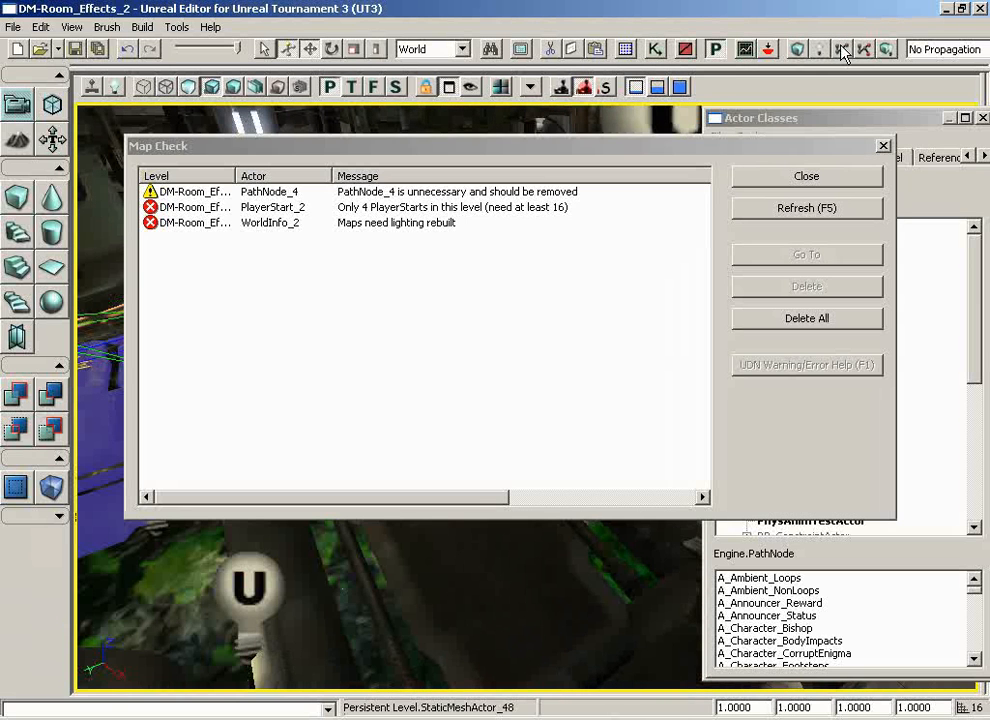
click(420, 191)
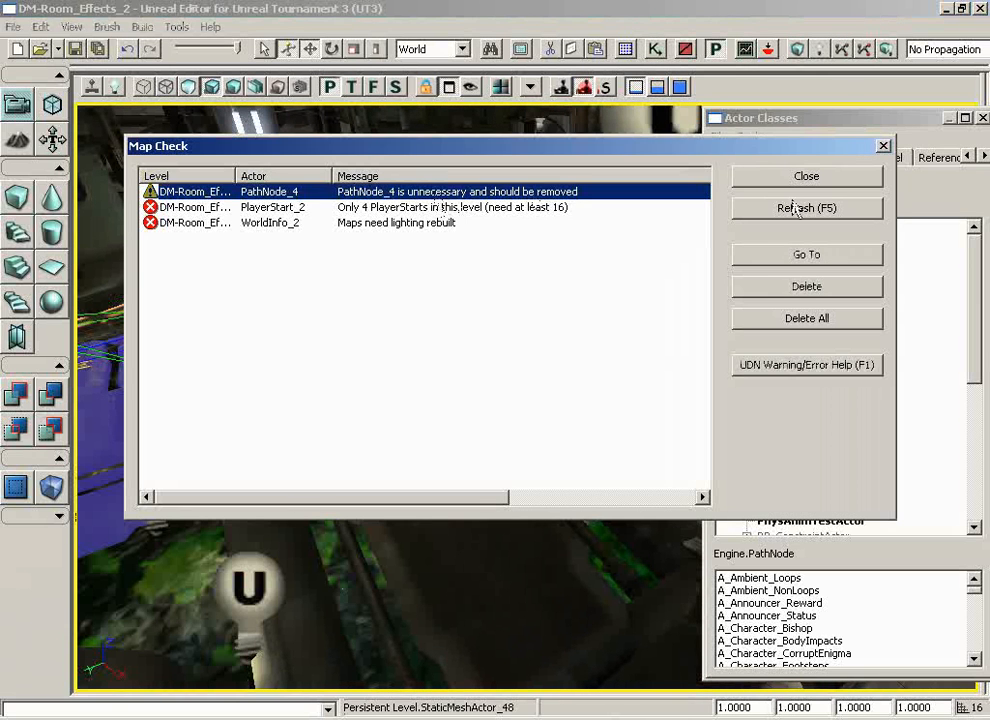
click(792, 254)
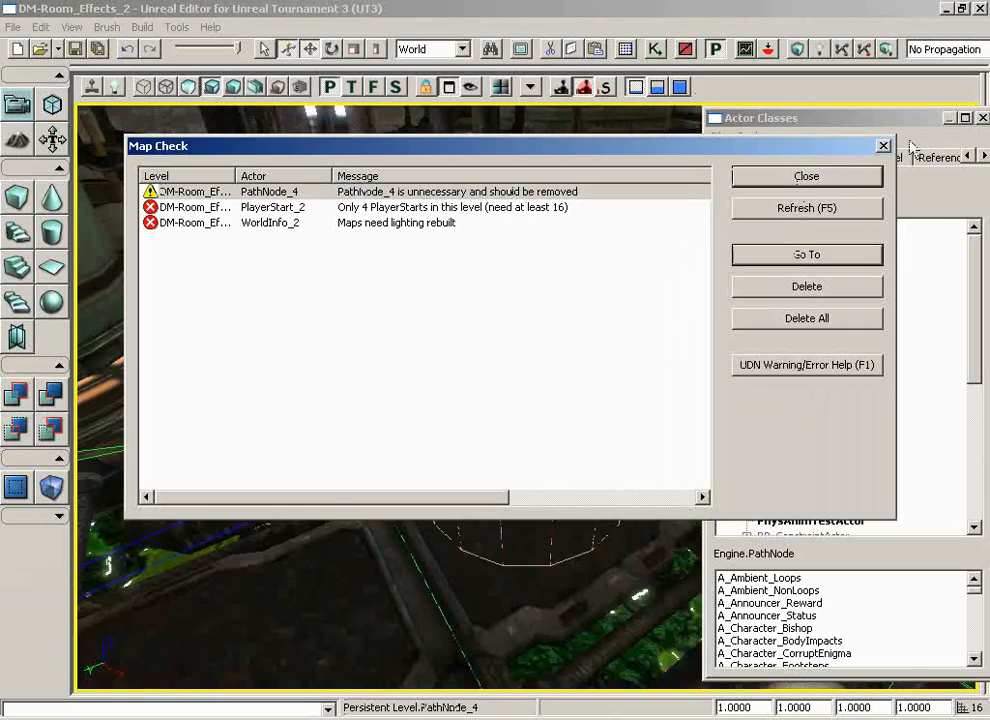
click(884, 147)
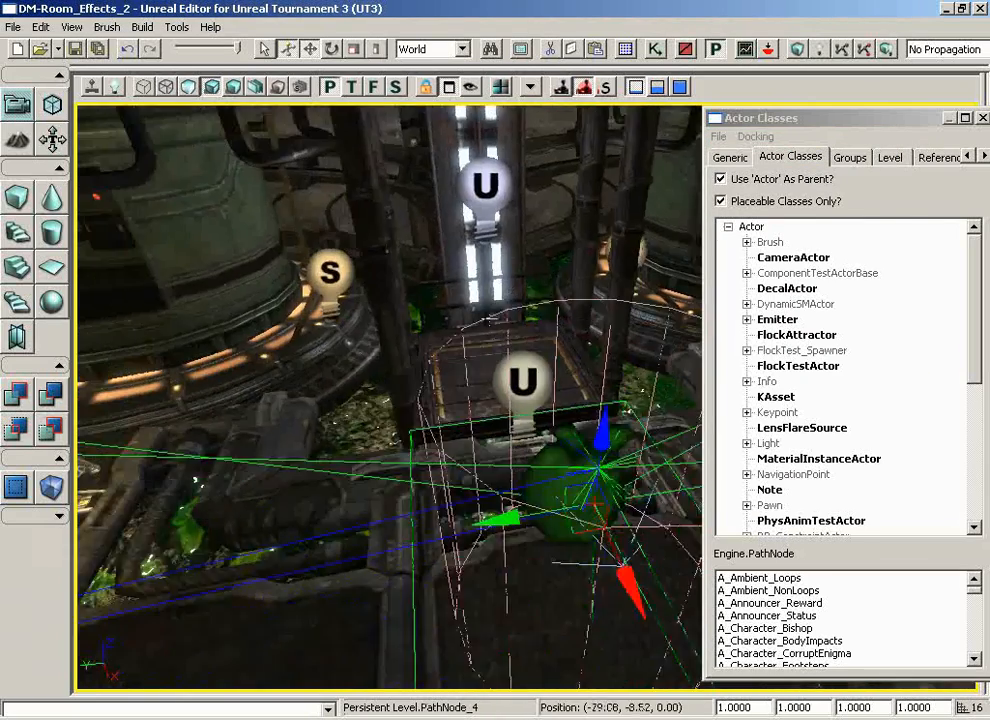
Step: Check the connections around PathNode_4 on the walkway and delete the node
drag(489, 346, 611, 479)
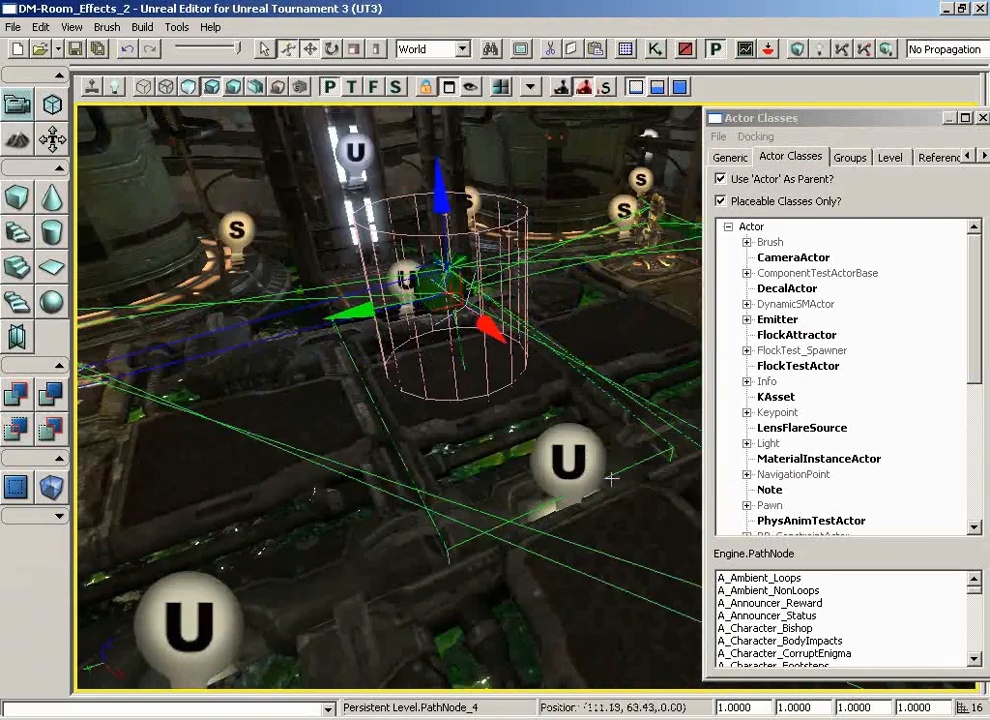
click(567, 399)
drag(567, 399, 504, 326)
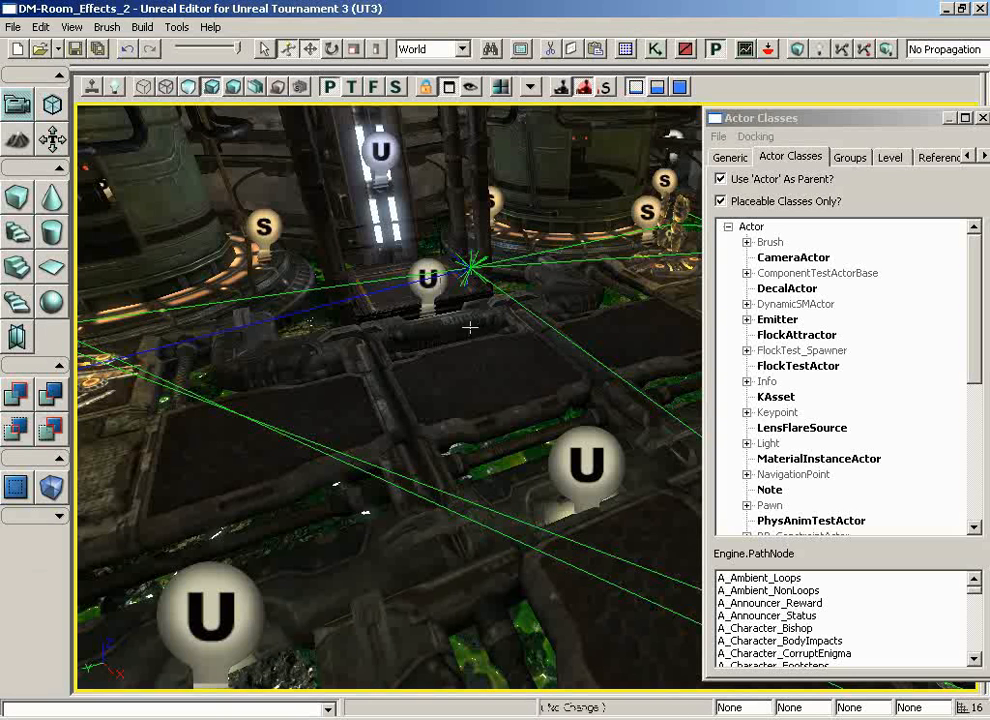
drag(471, 327, 476, 325)
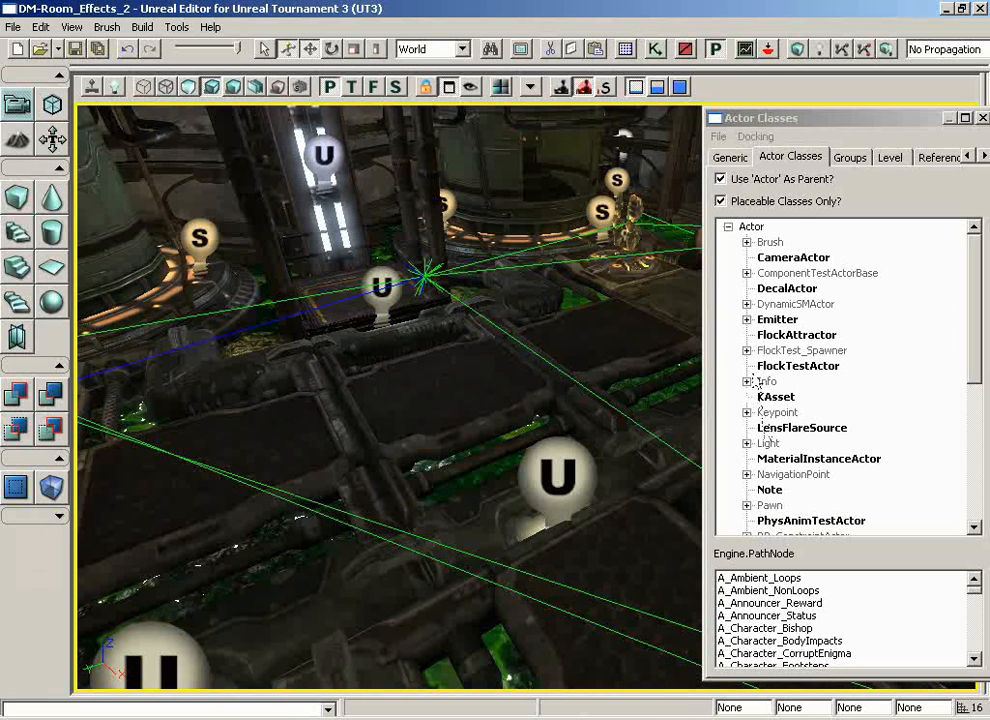
Step: Add a LiftCenter from the NavigationPoint classes onto the lift platform between the crates
click(776, 396)
click(747, 474)
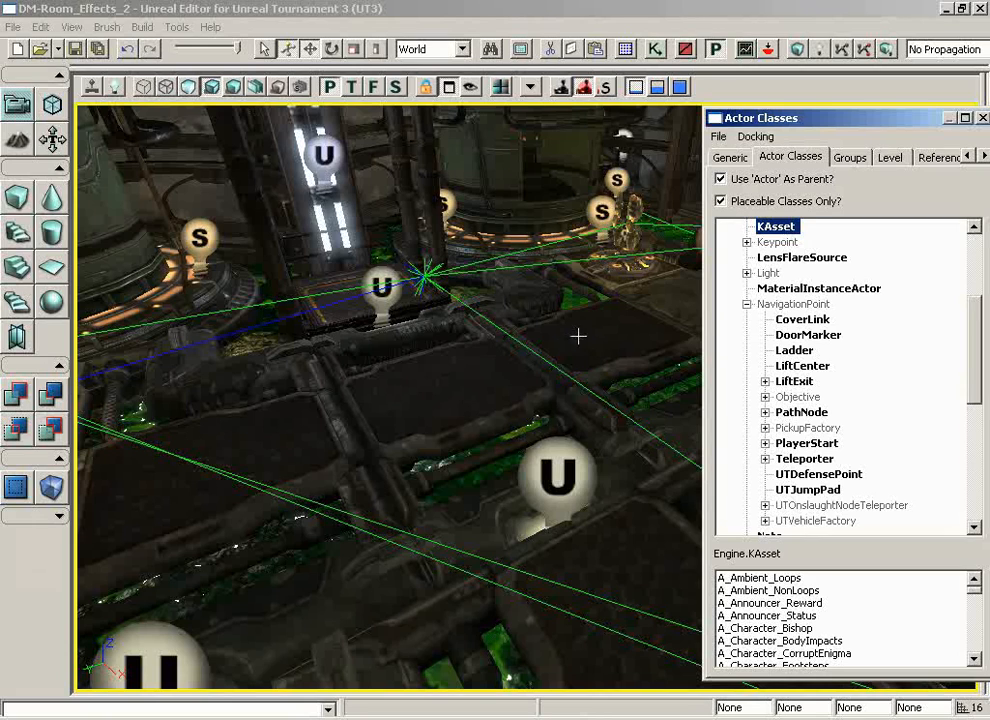
drag(560, 350, 543, 321)
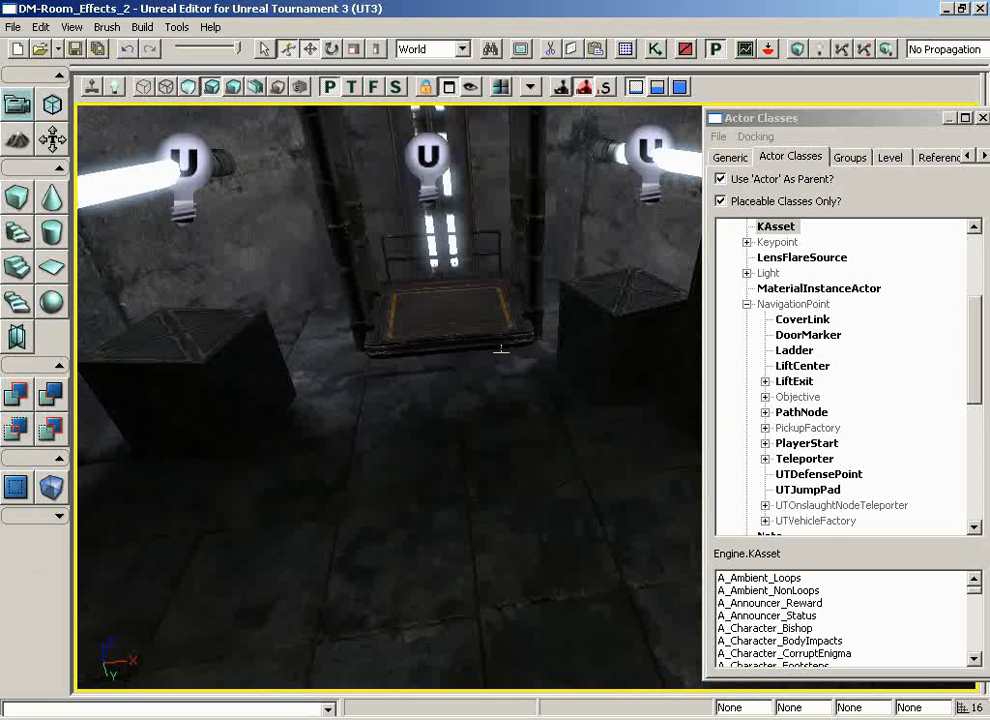
click(802, 367)
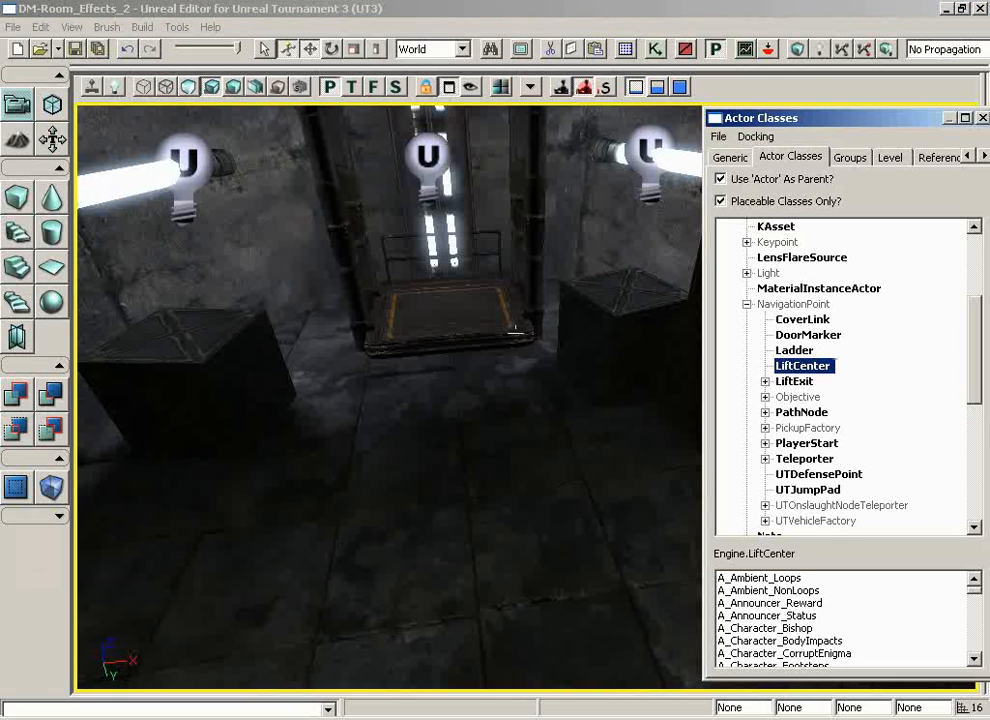
right_click(451, 308)
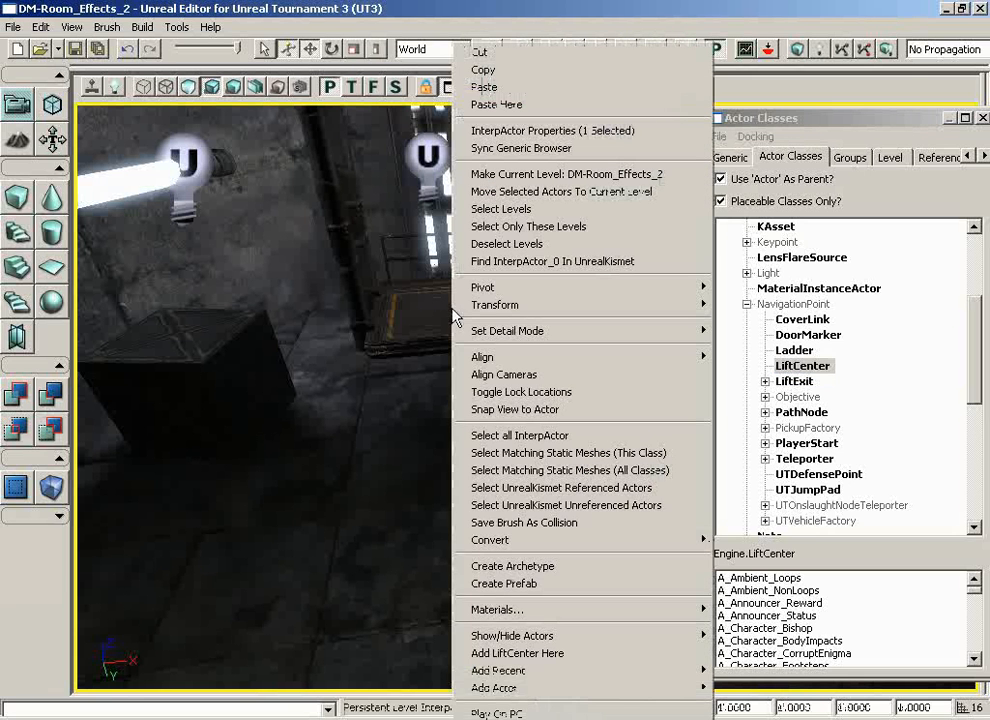
click(517, 653)
mouse_move(449, 420)
mouse_down()
mouse_move(440, 256)
mouse_move(447, 395)
mouse_up()
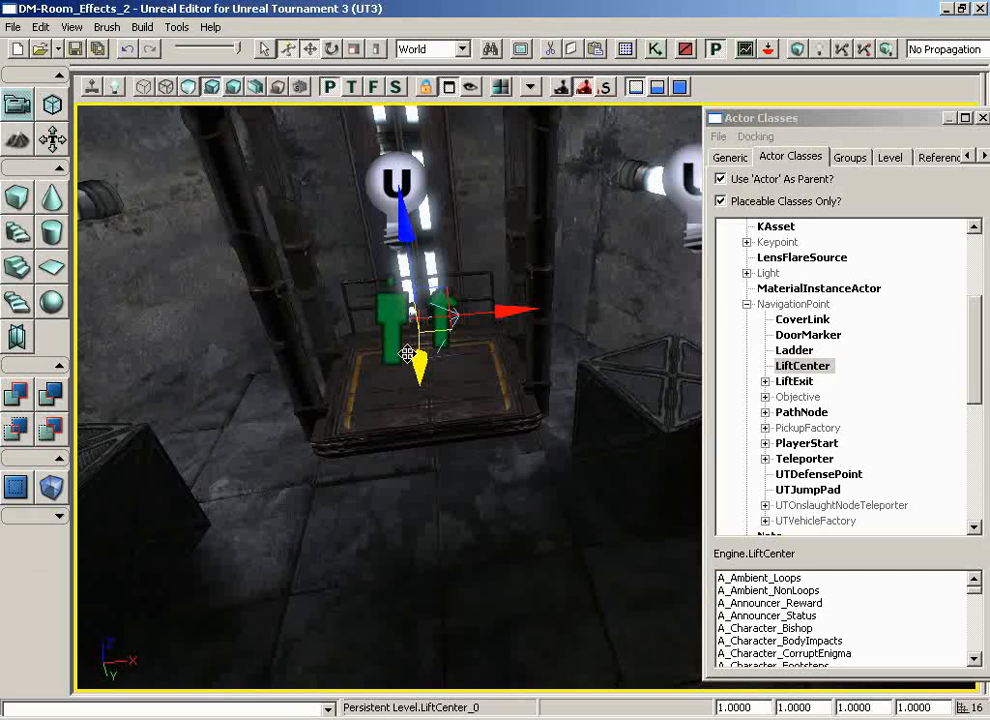
Step: Place a LiftExit on the floor just in front of the lift platform and build the AI paths
click(800, 382)
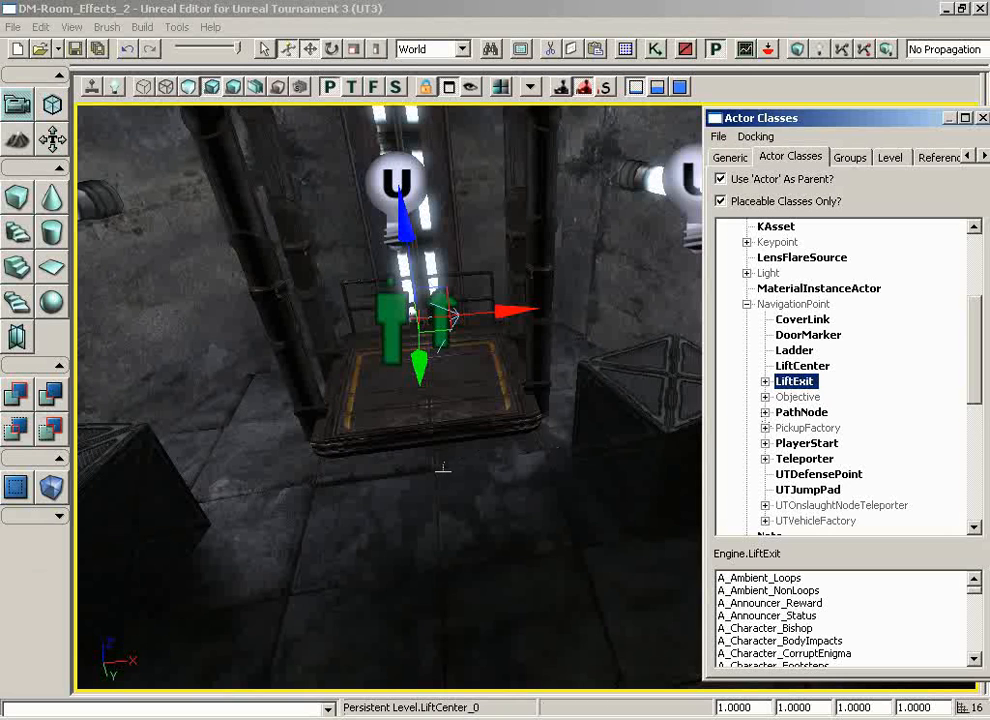
mouse_move(443, 468)
mouse_down()
mouse_move(444, 497)
mouse_move(437, 468)
mouse_up()
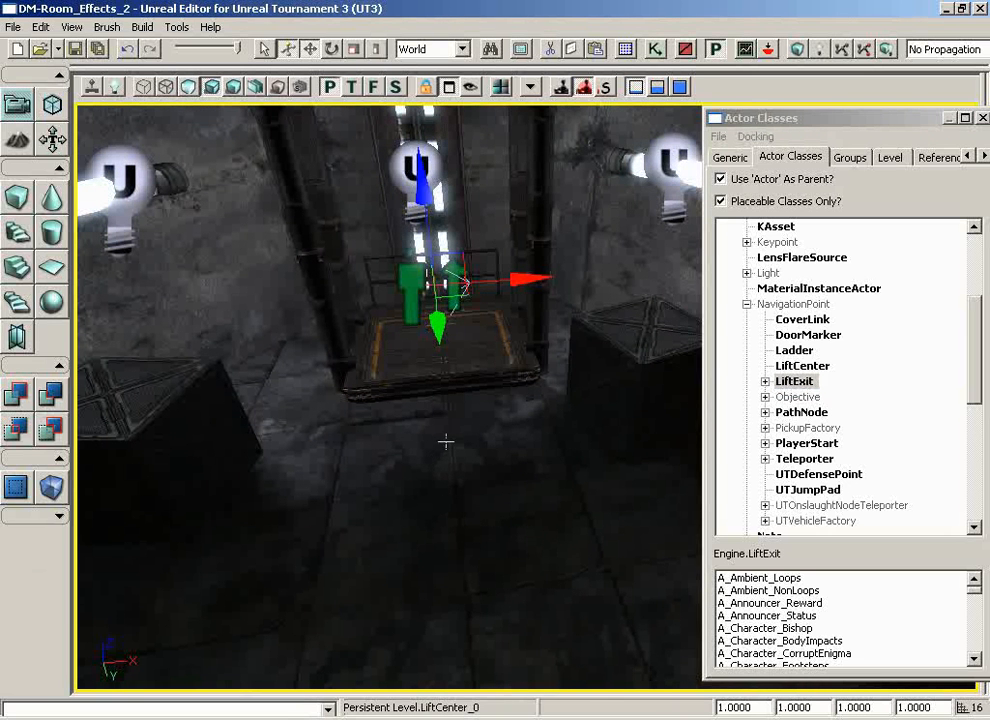
right_click(443, 441)
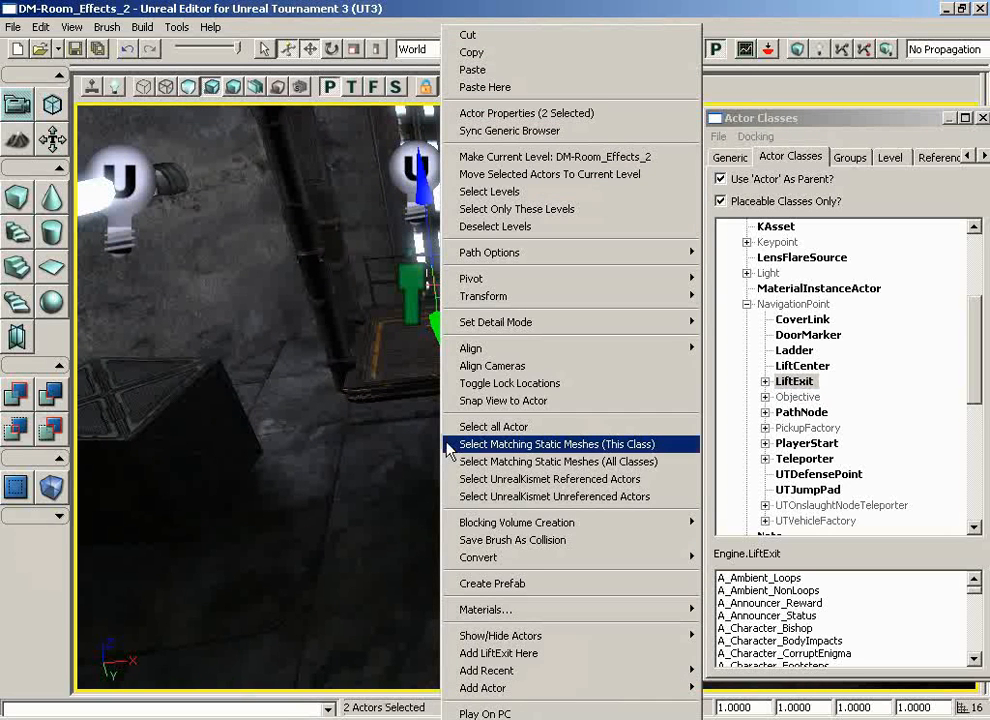
click(520, 653)
drag(463, 545, 466, 484)
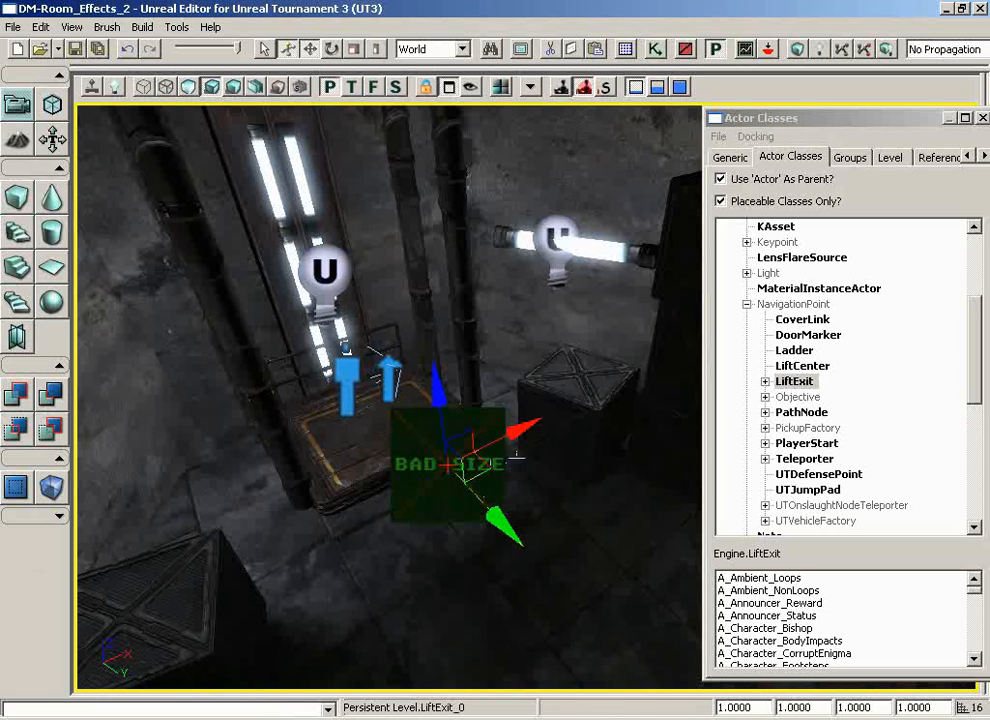
drag(514, 424, 482, 438)
drag(462, 532, 480, 552)
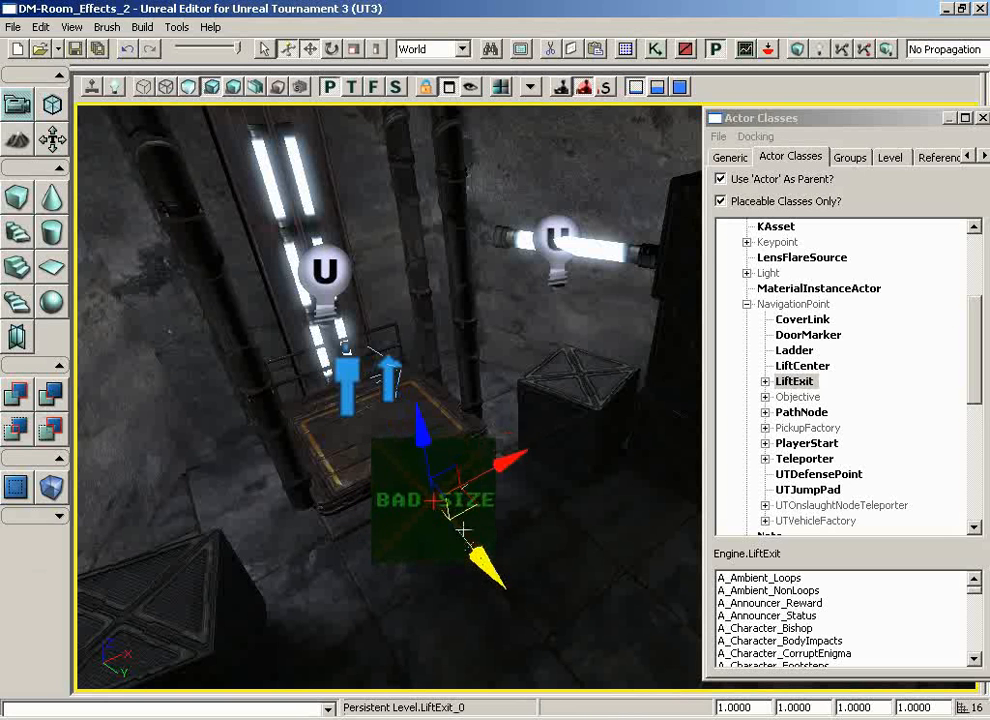
drag(504, 464, 516, 458)
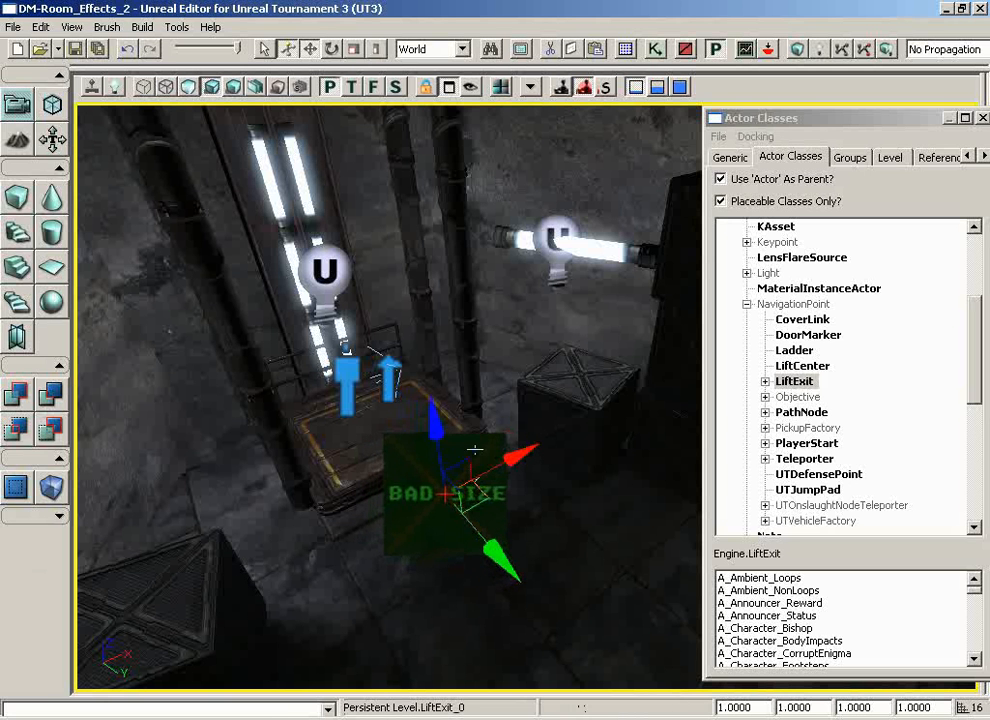
click(840, 50)
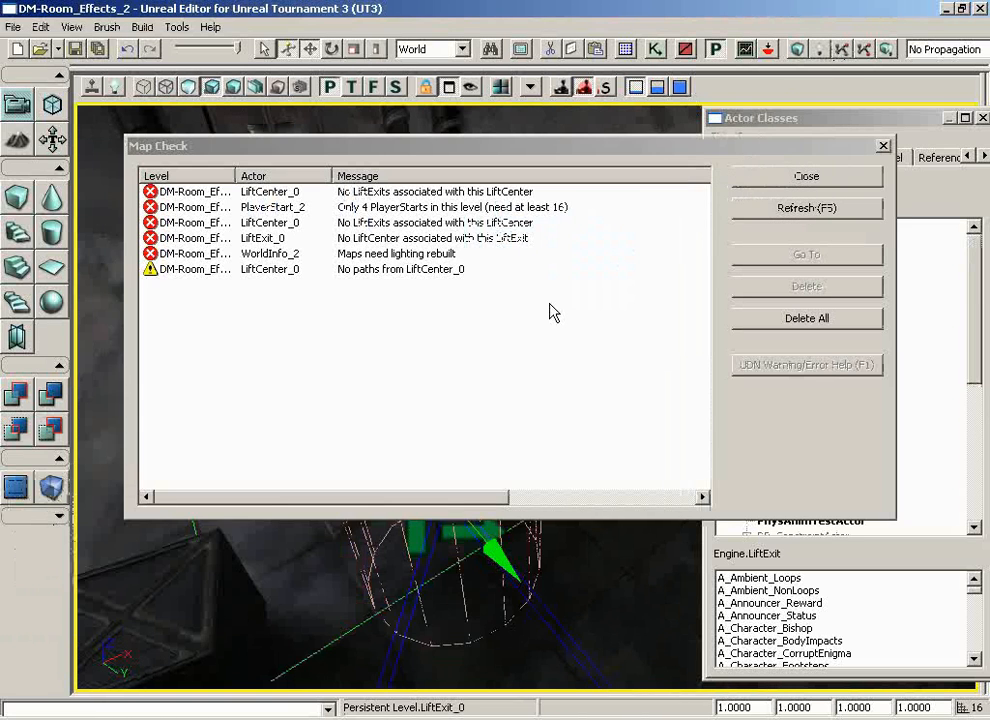
click(806, 176)
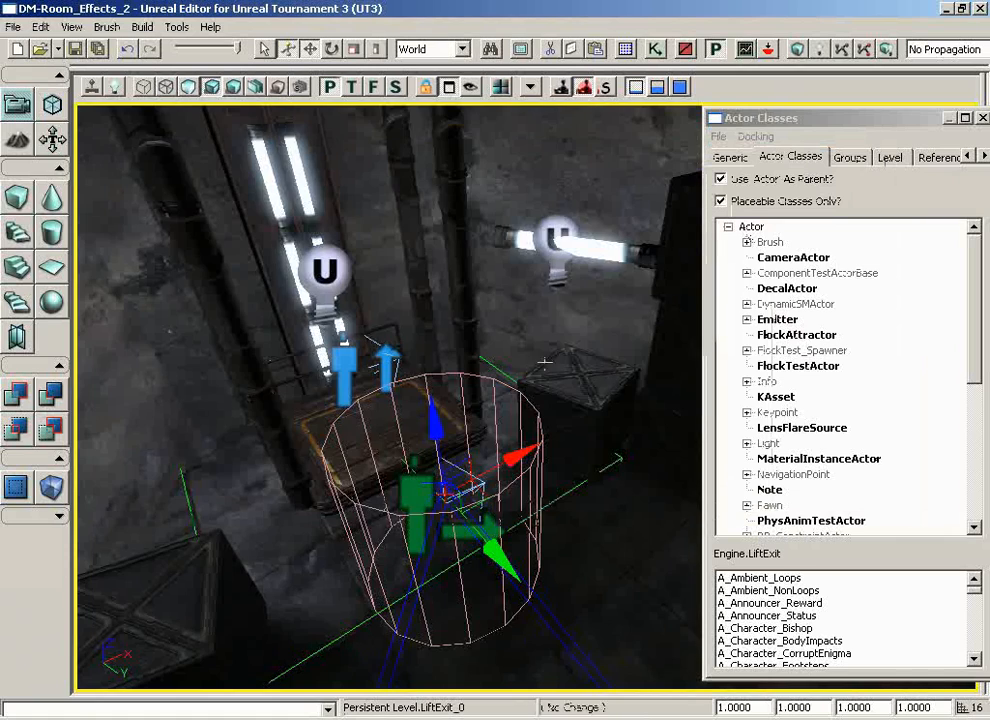
Step: Assign the LiftCenter on the platform as the MyLiftCenter of the LiftExit in front of it
scroll(547, 410, up, 3)
middle_drag(546, 410, 546, 435)
drag(546, 435, 544, 363)
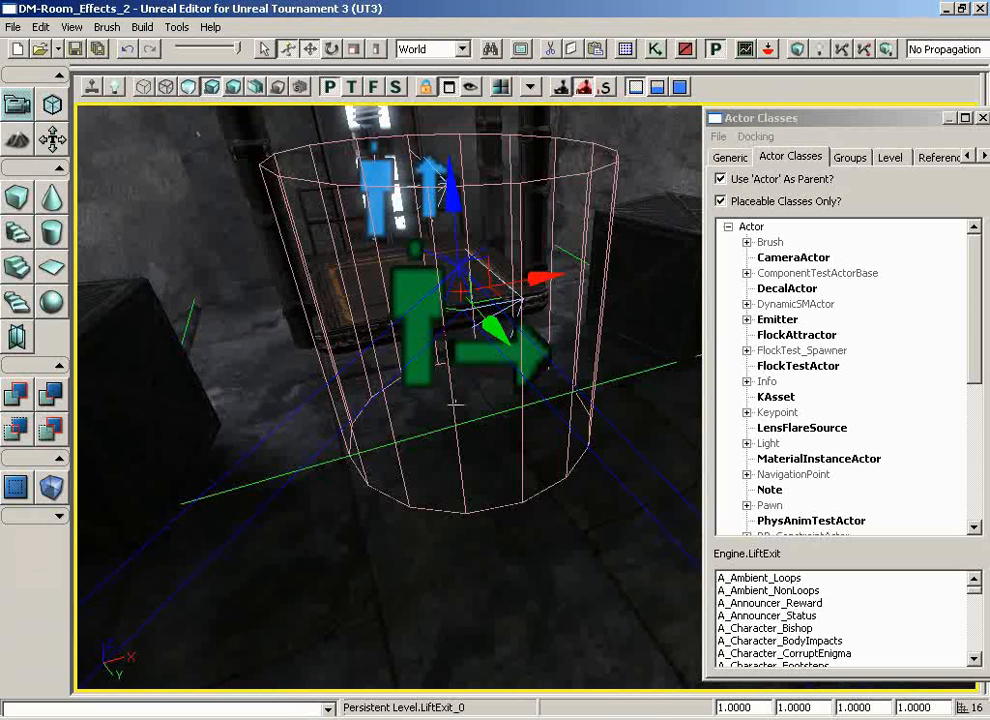
drag(455, 404, 495, 387)
double_click(430, 348)
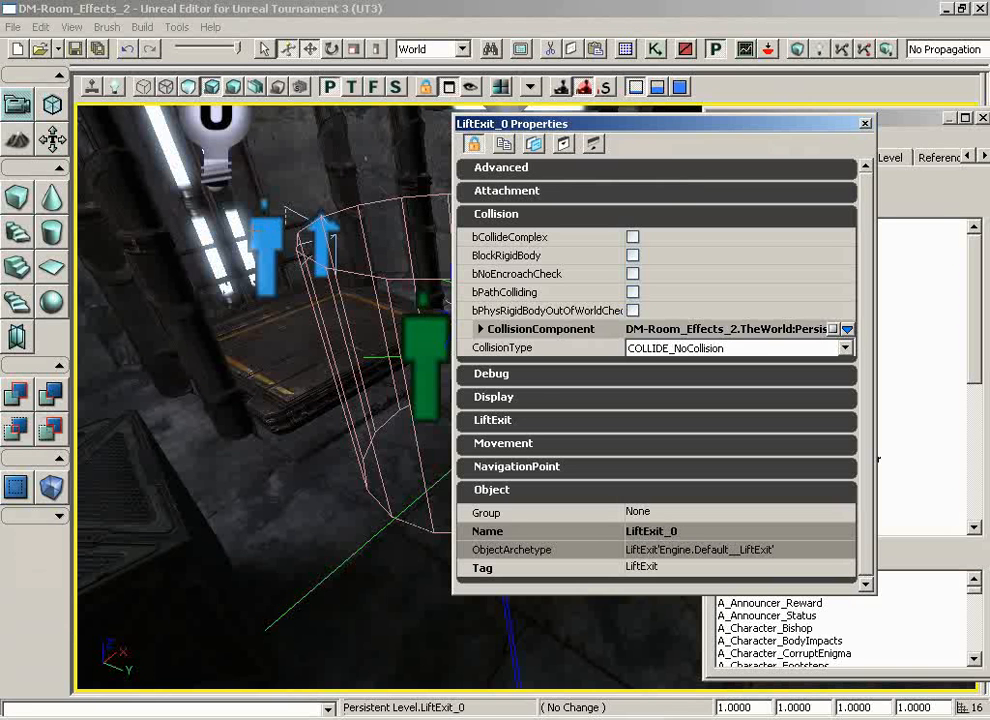
click(300, 238)
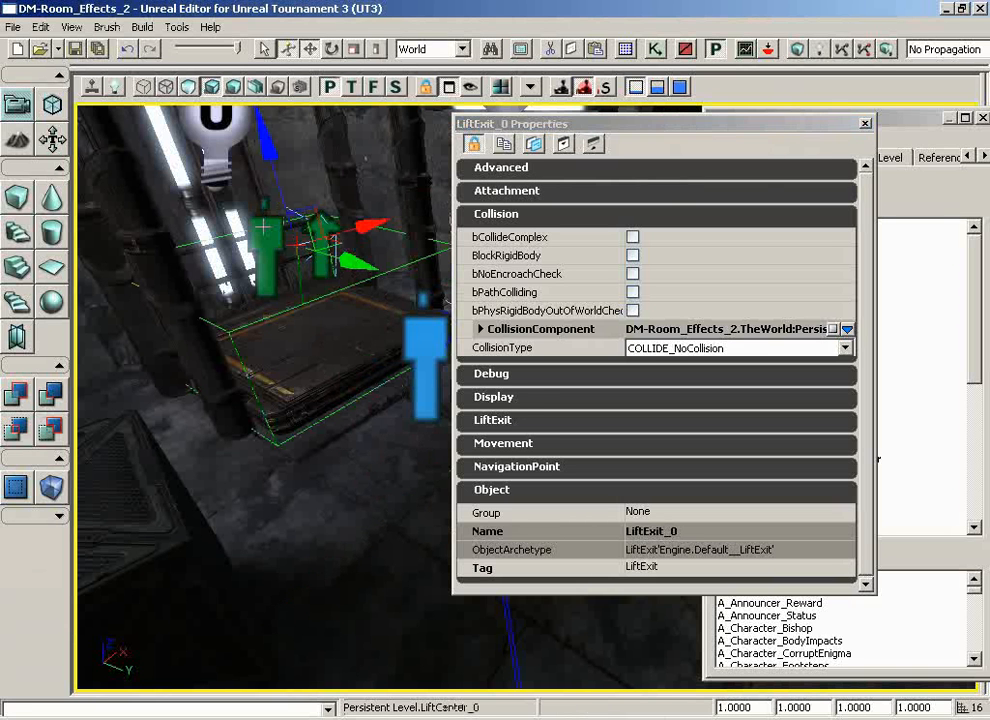
click(525, 426)
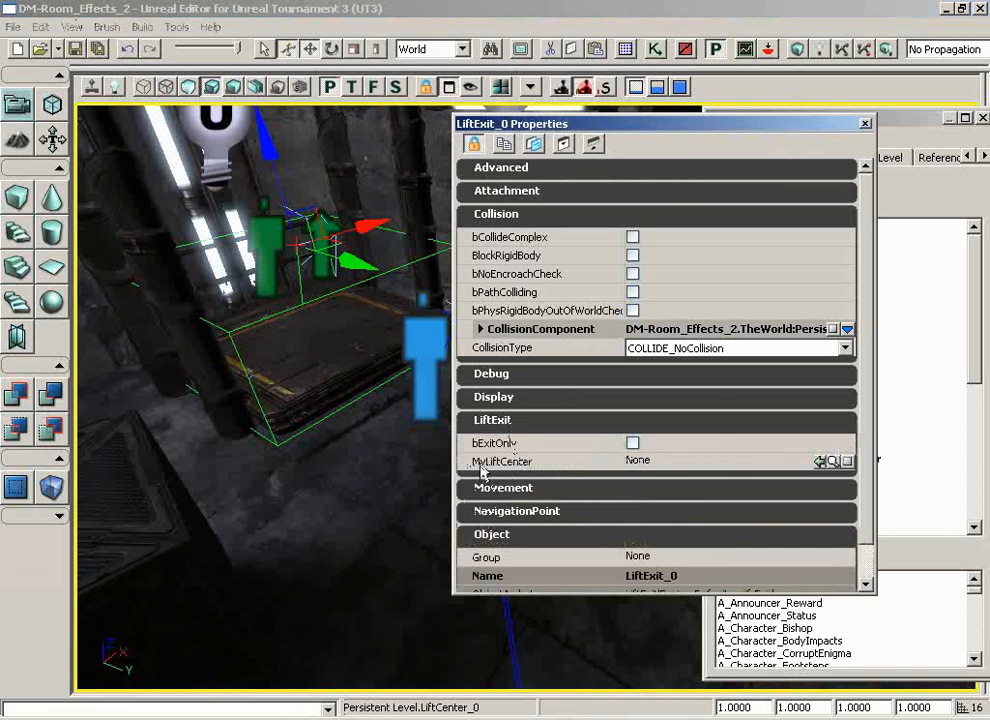
click(819, 461)
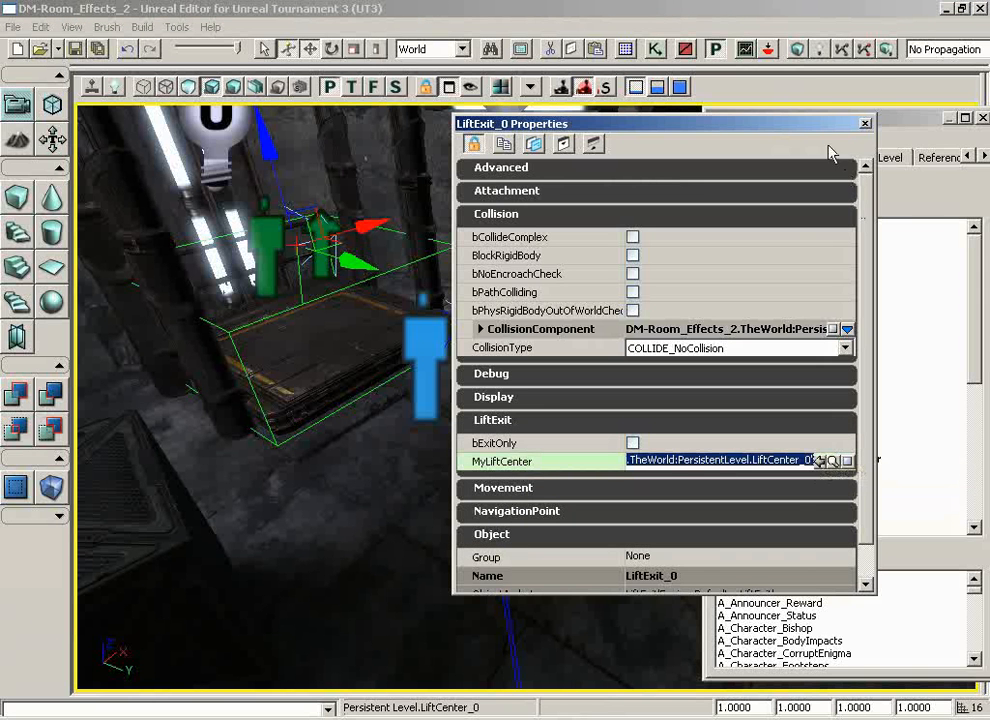
click(866, 125)
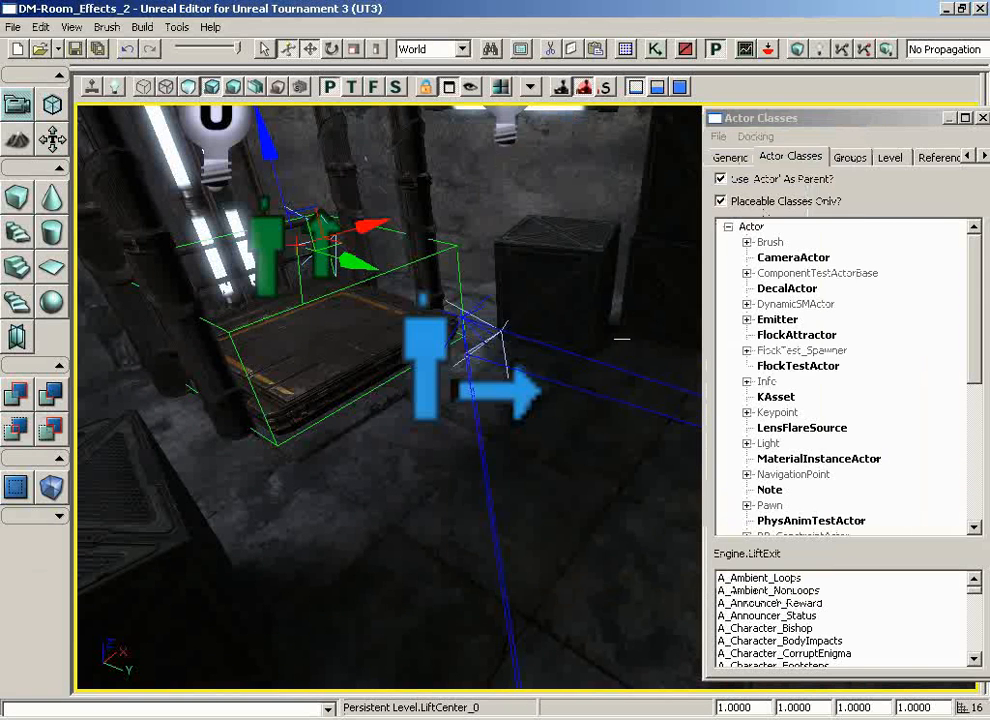
Step: Duplicate the LiftExit up to the upper walkway beside the lift shaft and rebuild the AI paths
click(431, 345)
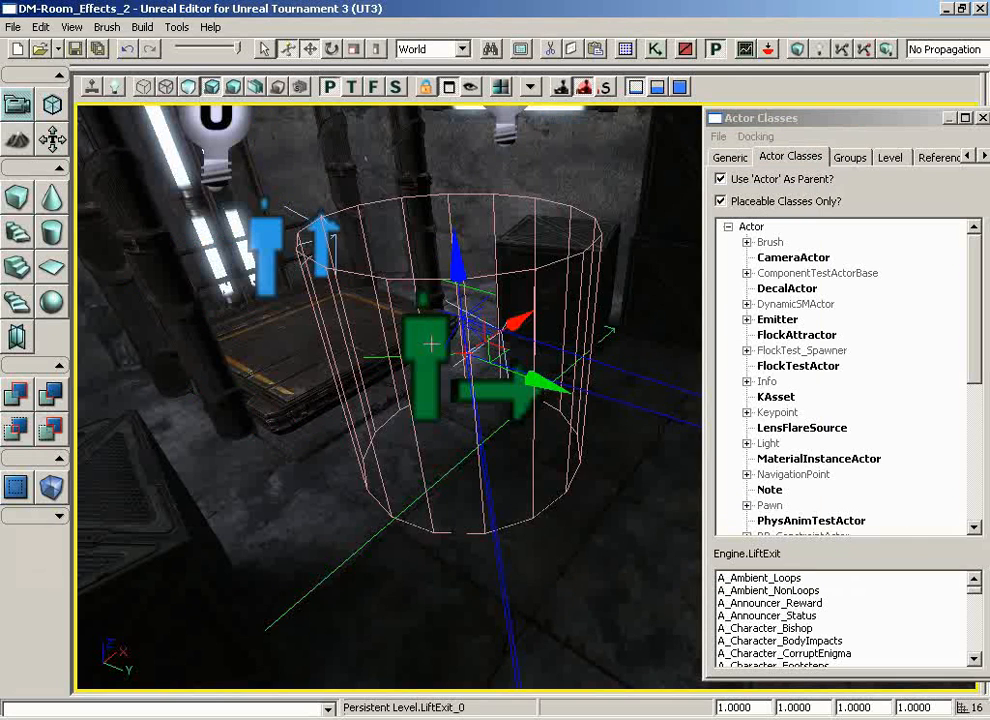
drag(558, 484, 483, 476)
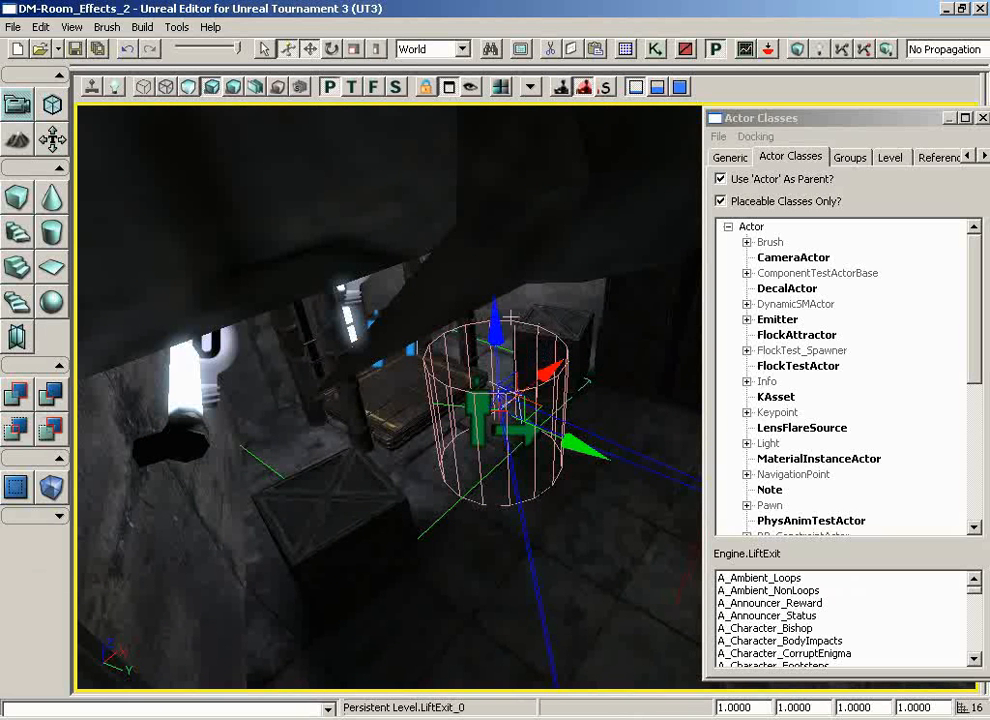
drag(510, 318, 482, 128)
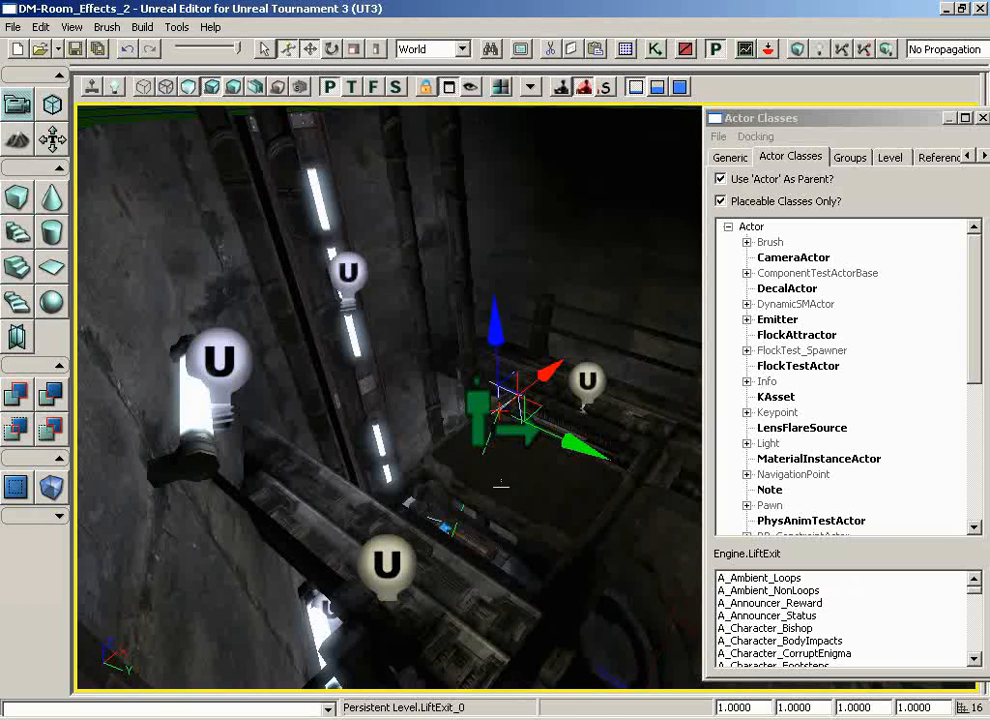
middle_drag(501, 485, 510, 517)
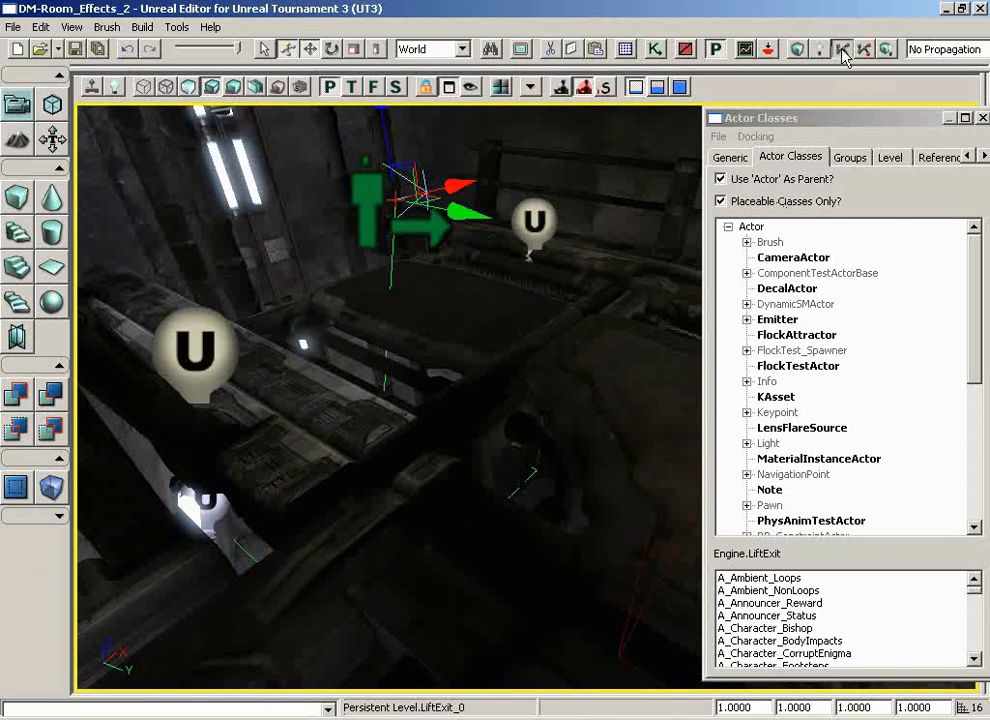
click(842, 50)
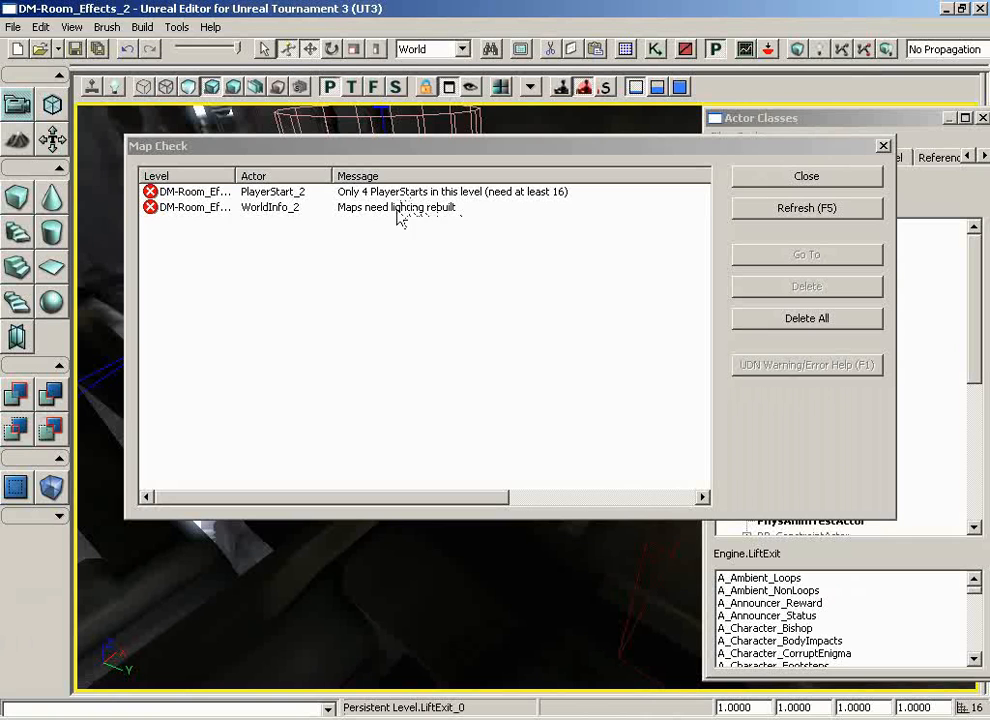
click(813, 181)
Step: Add a path node on the upper walkway's corner platform near the upper LiftExit
drag(550, 351, 351, 372)
drag(339, 313, 522, 368)
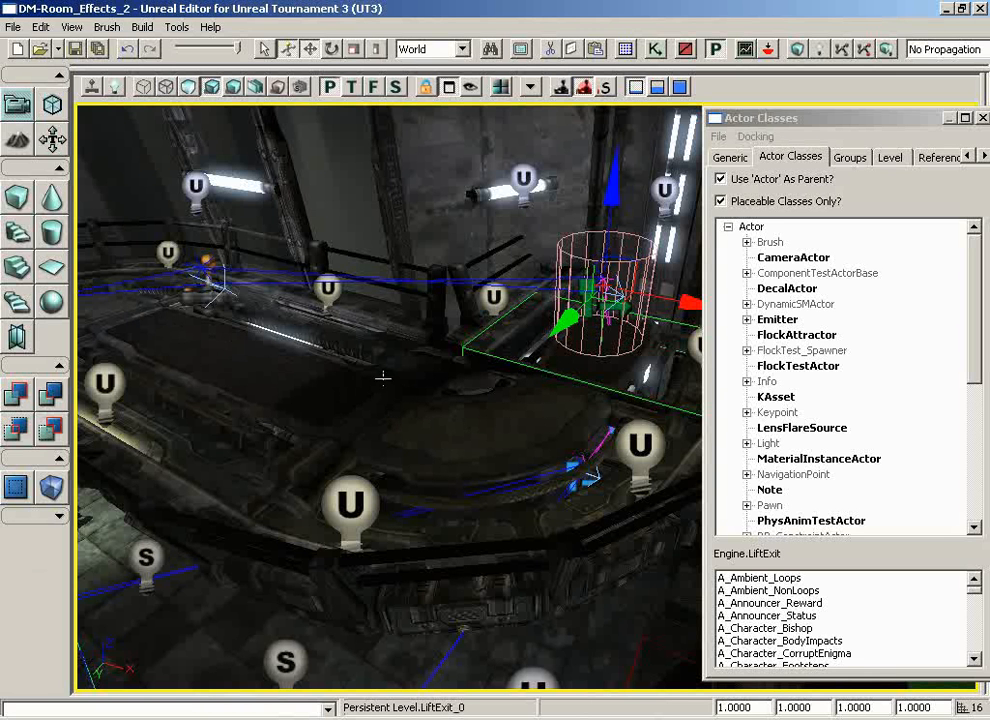
right_click(450, 432)
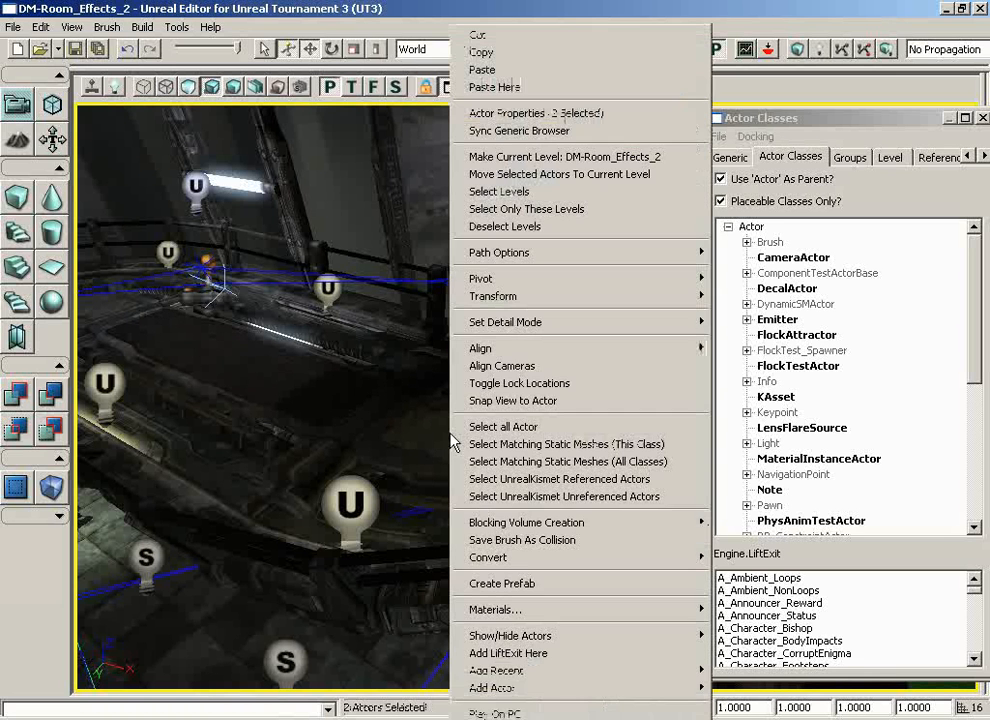
mouse_move(475, 688)
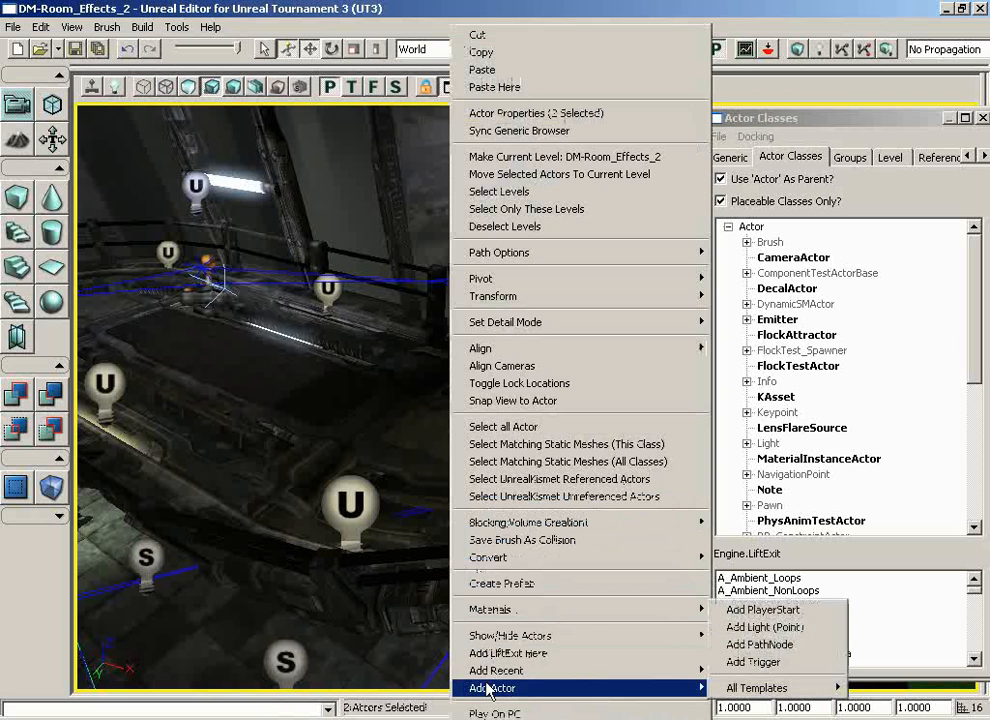
click(762, 644)
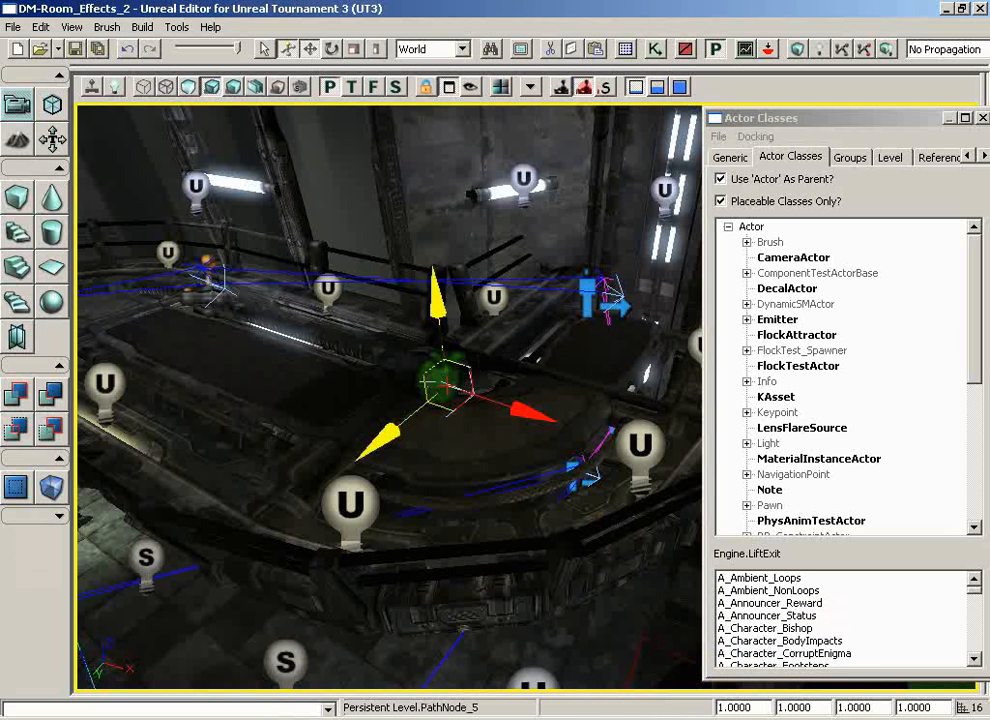
Step: Shift the PlayerStart on the upper walkway slightly farther along its floor, away from the lift
drag(338, 352, 272, 126)
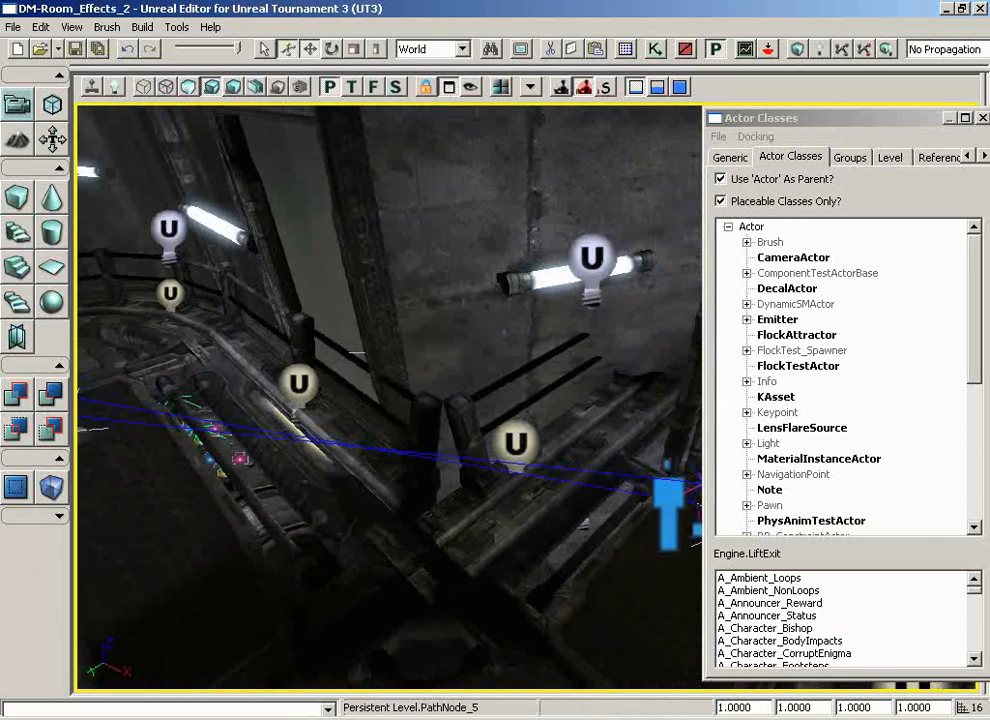
drag(425, 423, 449, 537)
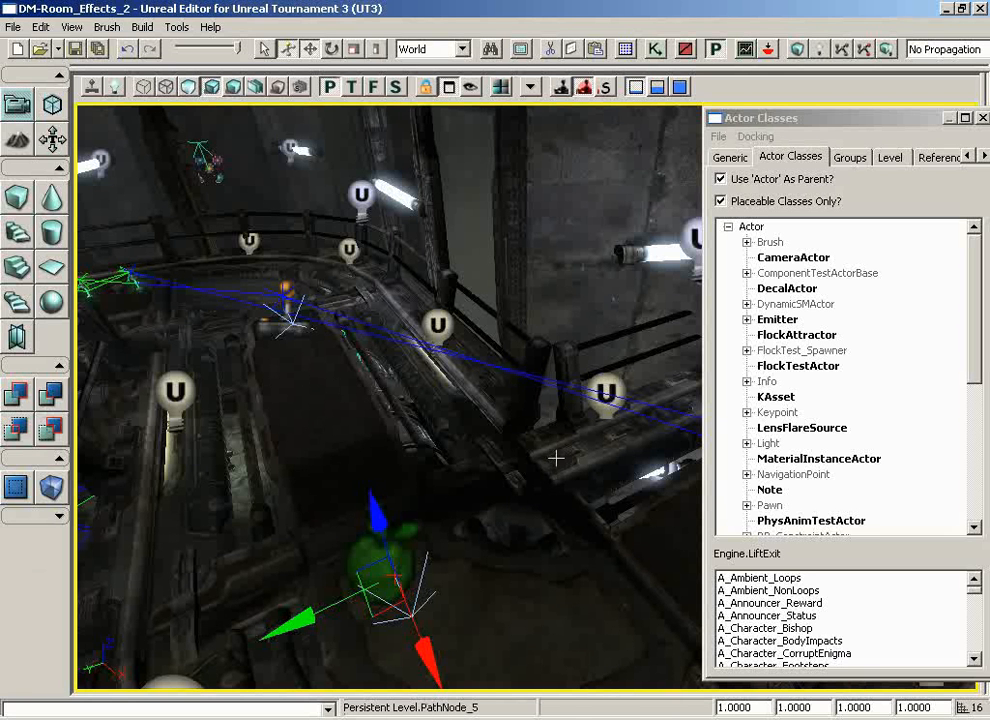
drag(556, 458, 570, 350)
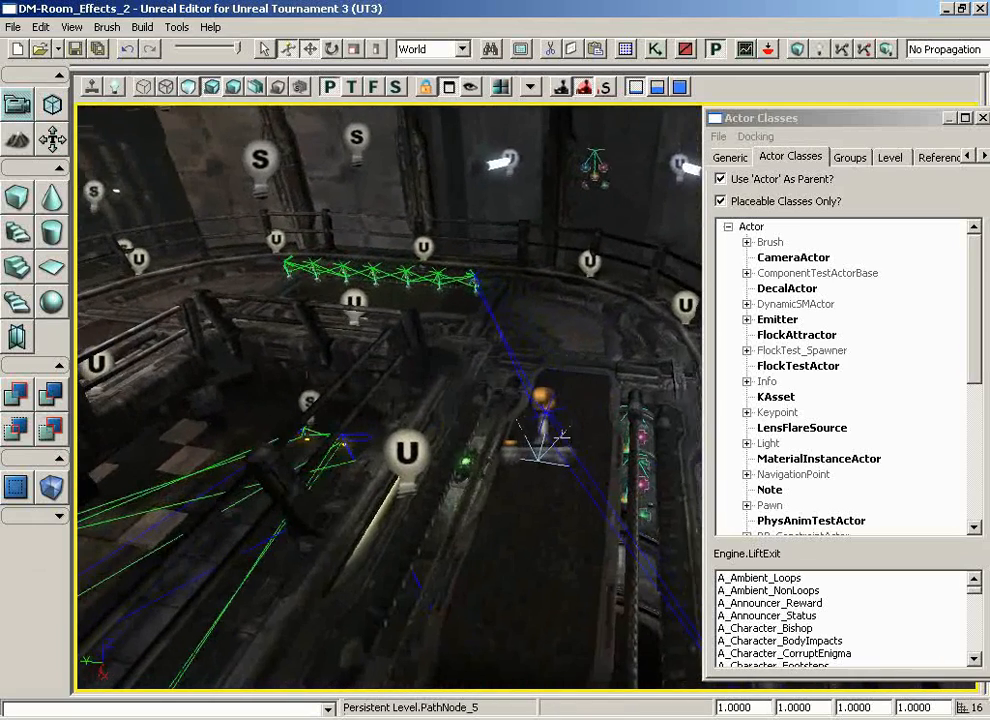
click(541, 400)
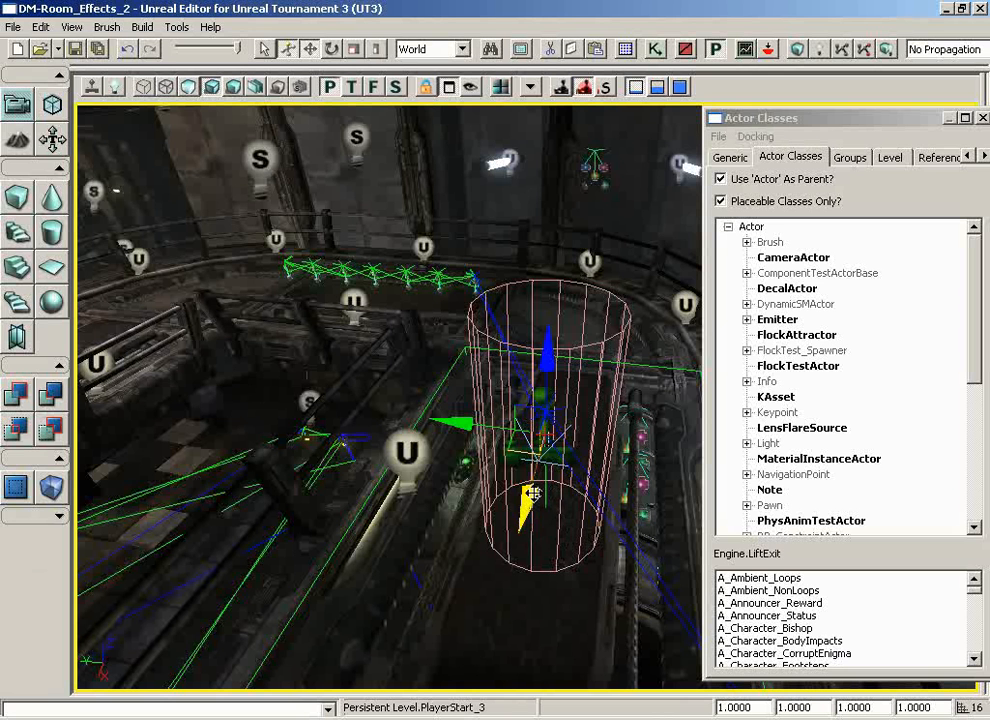
drag(524, 513, 528, 477)
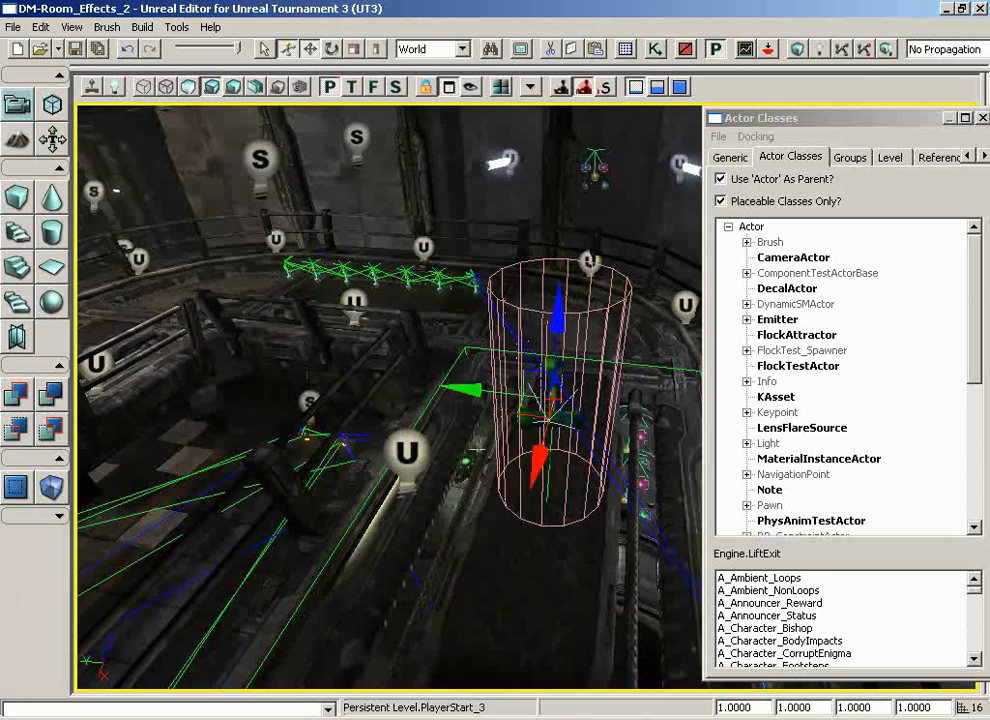
Step: Add a path node on the walkway floor panel in front of the LRC sign
mouse_move(467, 454)
mouse_down()
mouse_move(513, 495)
mouse_move(535, 579)
mouse_move(442, 577)
mouse_move(442, 600)
mouse_move(400, 592)
mouse_move(360, 525)
mouse_move(340, 460)
mouse_move(400, 520)
mouse_move(464, 454)
mouse_up()
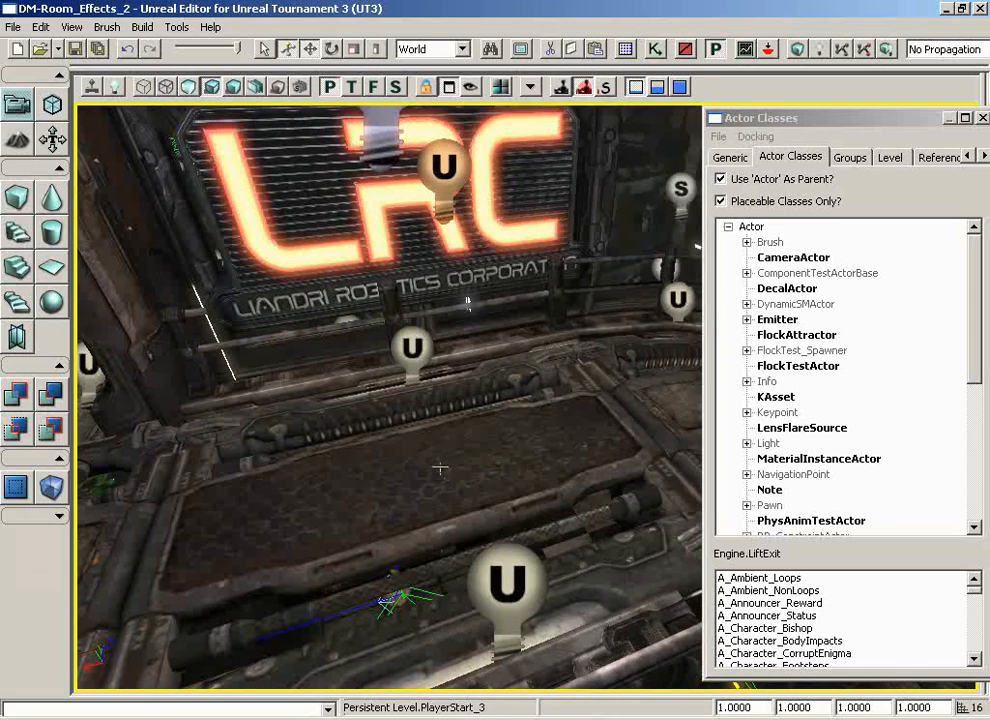
right_click(440, 468)
mouse_move(570, 688)
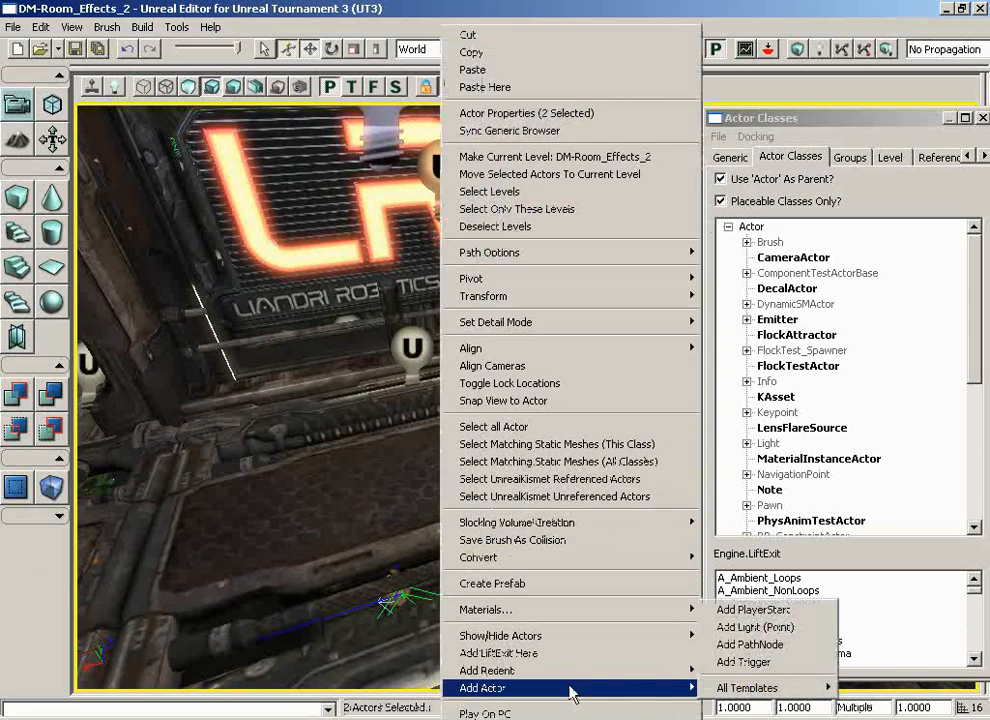
click(719, 641)
Step: Add another path node on the walkway's corner platform beside the LRC sign, at the corridor entrance
drag(560, 520, 769, 510)
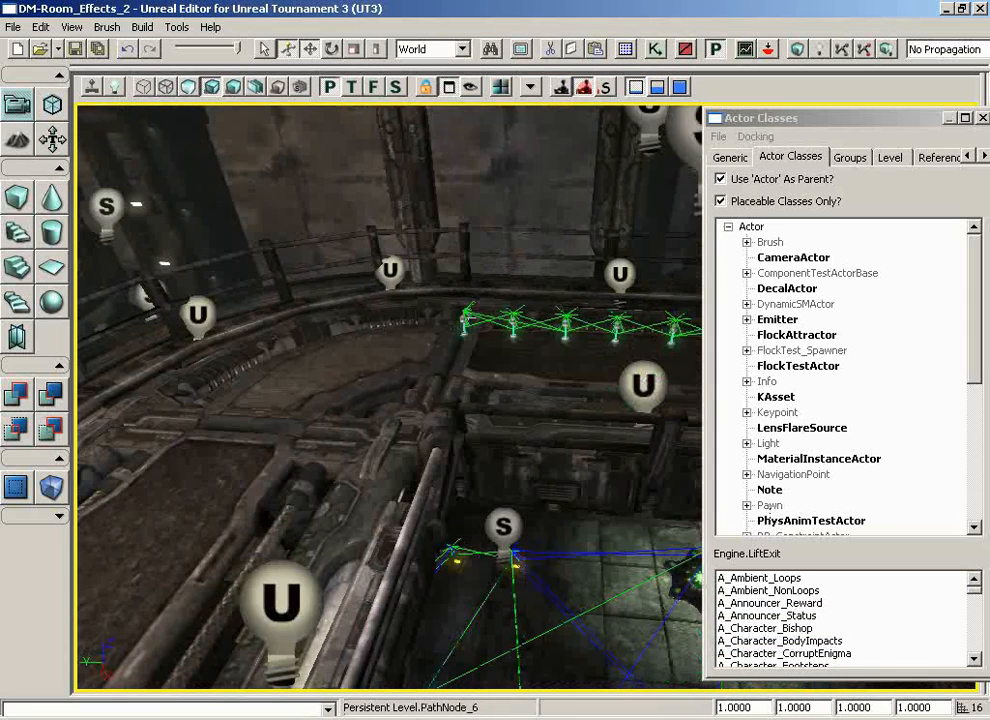
drag(310, 426, 150, 300)
drag(340, 385, 680, 130)
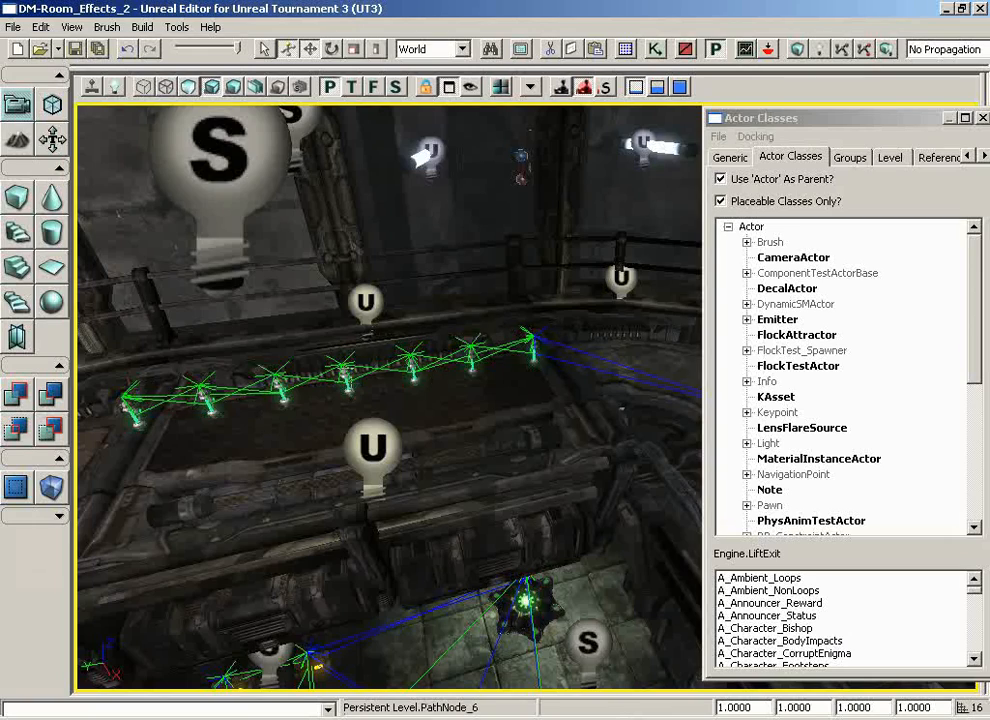
mouse_move(370, 350)
mouse_down()
mouse_move(265, 347)
mouse_move(76, 265)
mouse_move(354, 357)
mouse_up()
drag(484, 464, 480, 437)
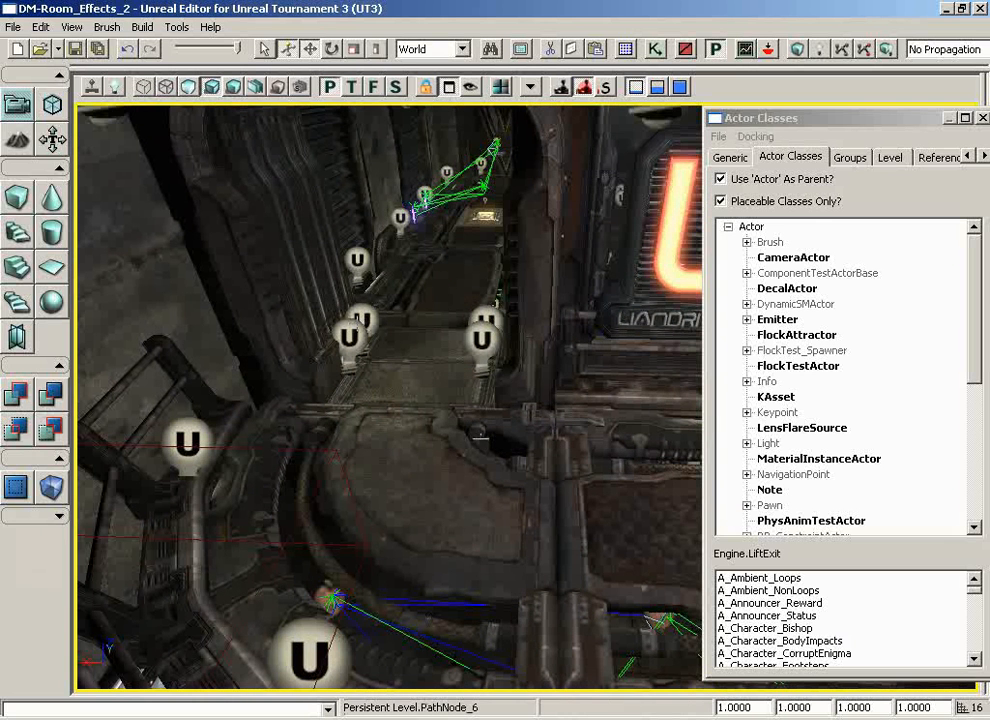
right_click(377, 463)
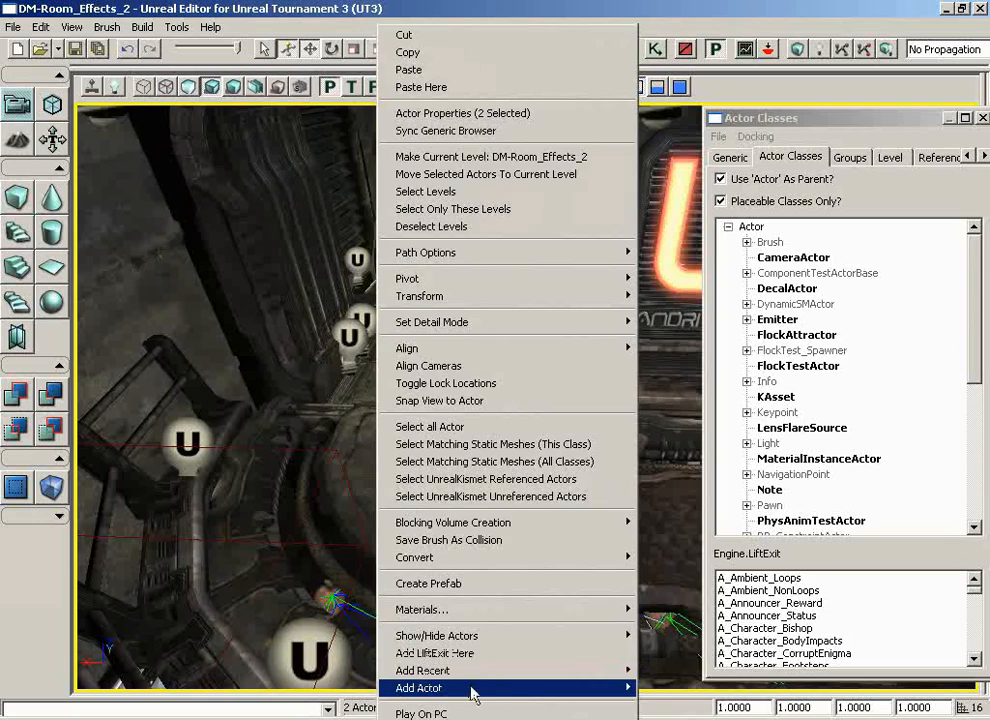
mouse_move(474, 693)
click(668, 643)
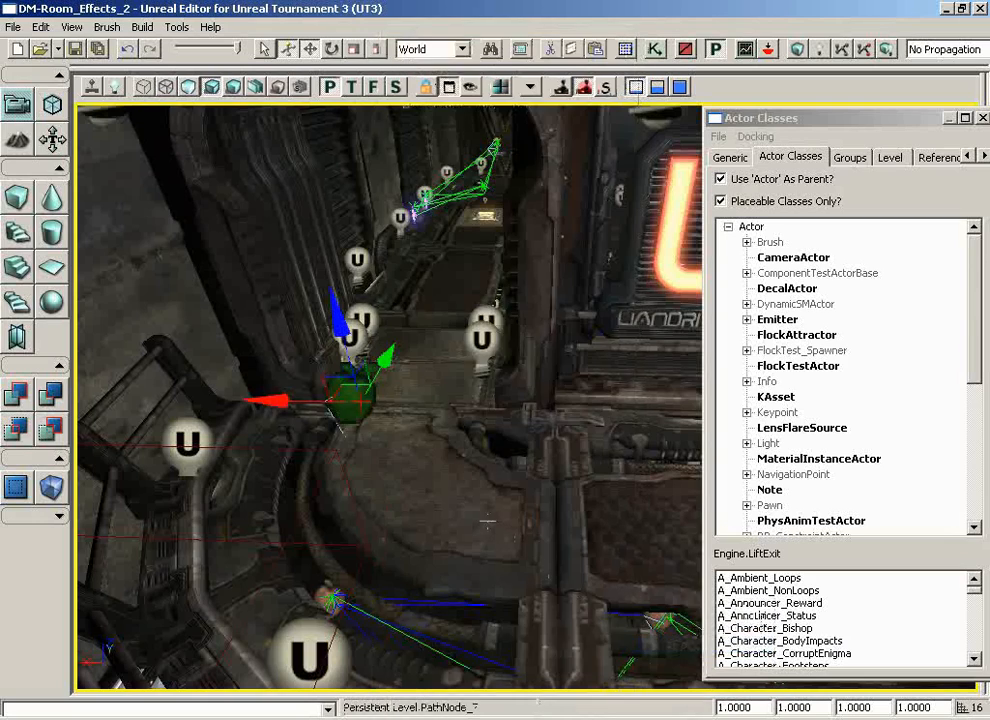
Step: Rebuild the map's AI paths to include the new walkway path nodes and dismiss the map check report
drag(487, 520, 284, 103)
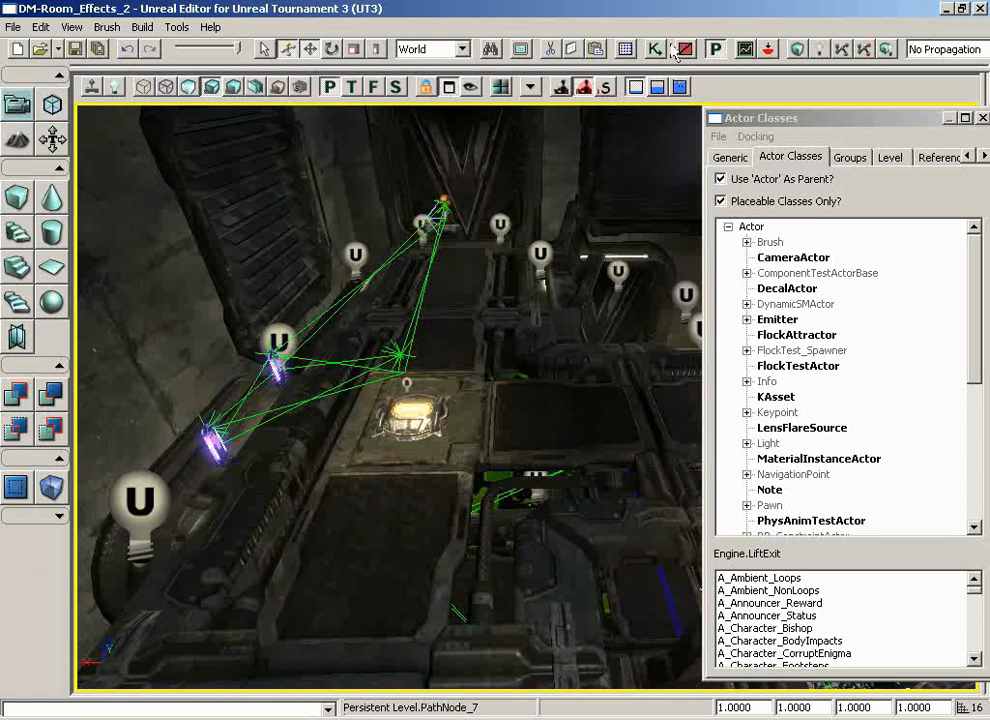
click(842, 50)
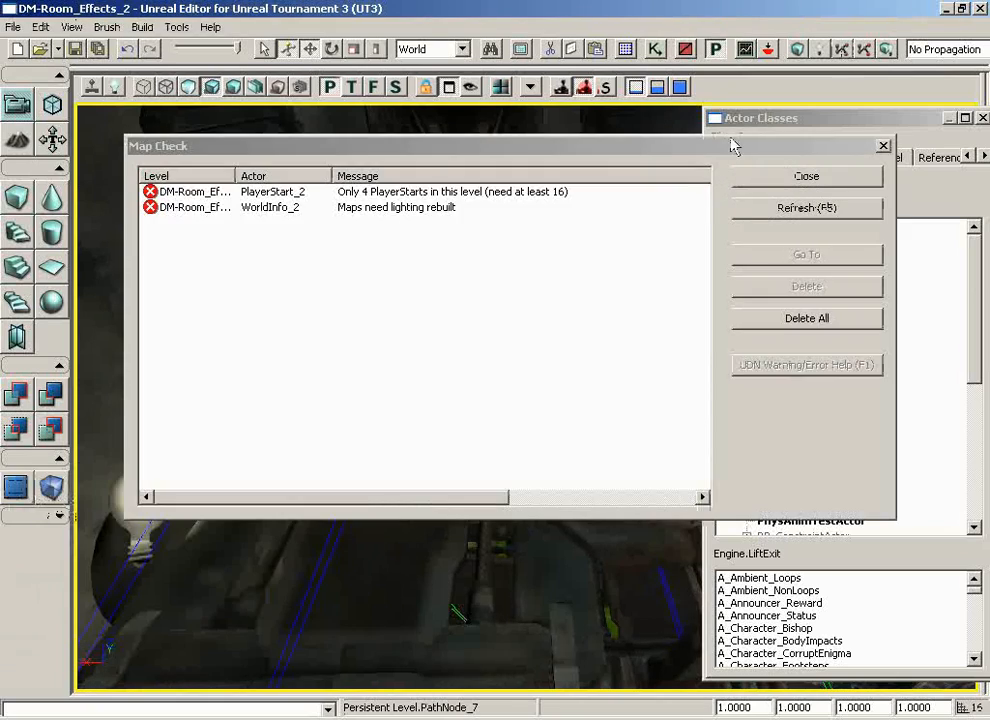
click(841, 181)
Step: Add a LiftCenter on the lowered lift platform with the yellow-striped edges, beside the lower walkway
drag(521, 431, 376, 594)
drag(283, 555, 786, 578)
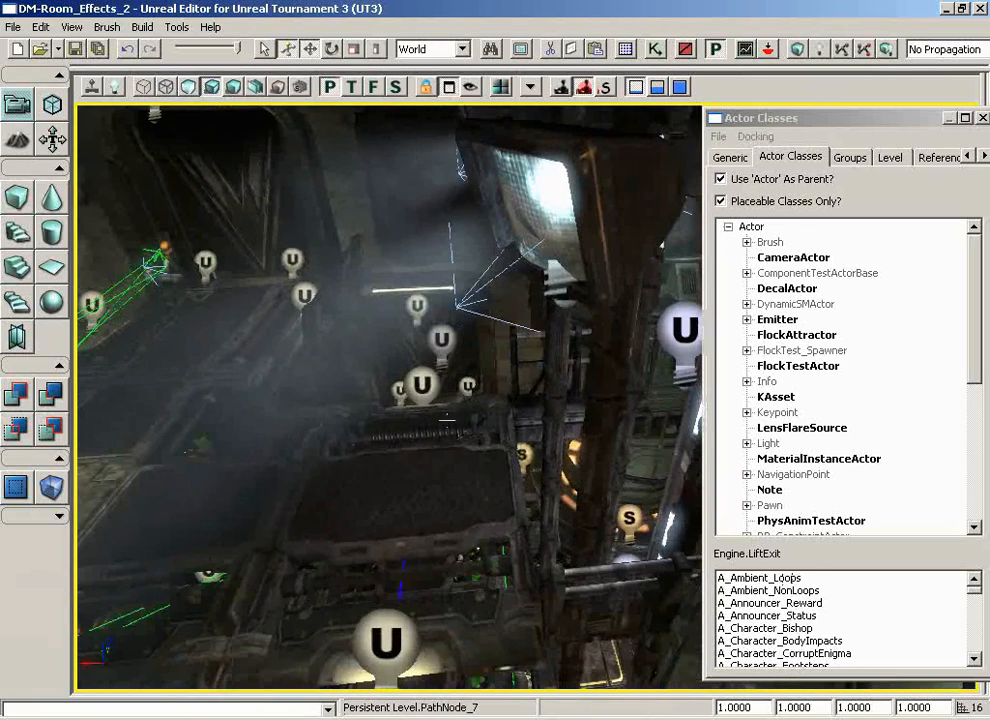
drag(404, 453, 373, 444)
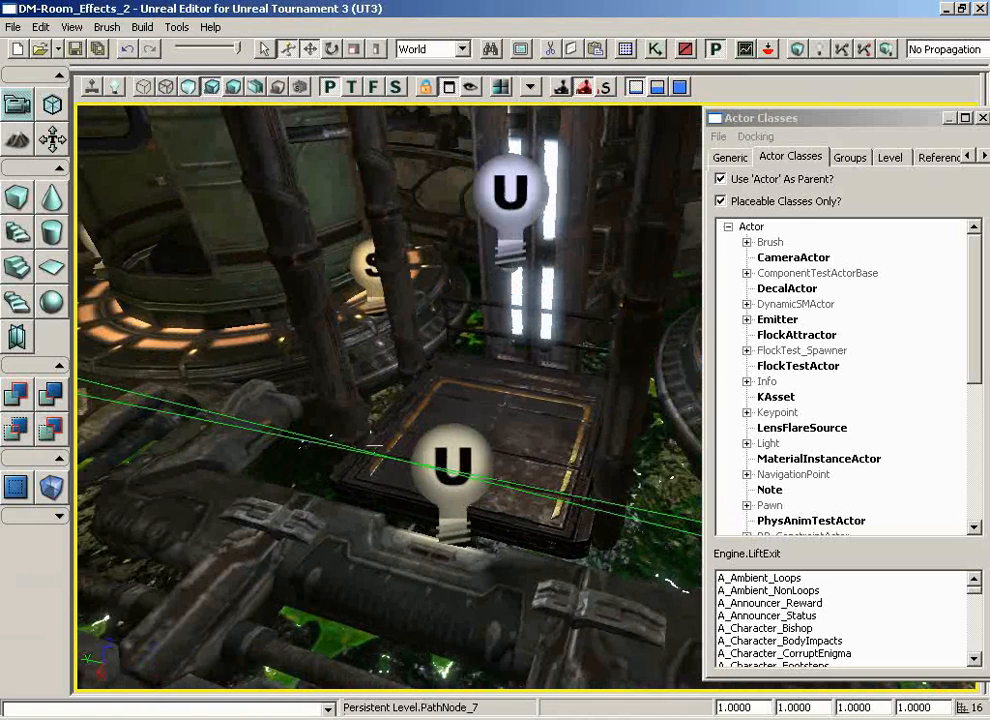
click(747, 474)
click(780, 367)
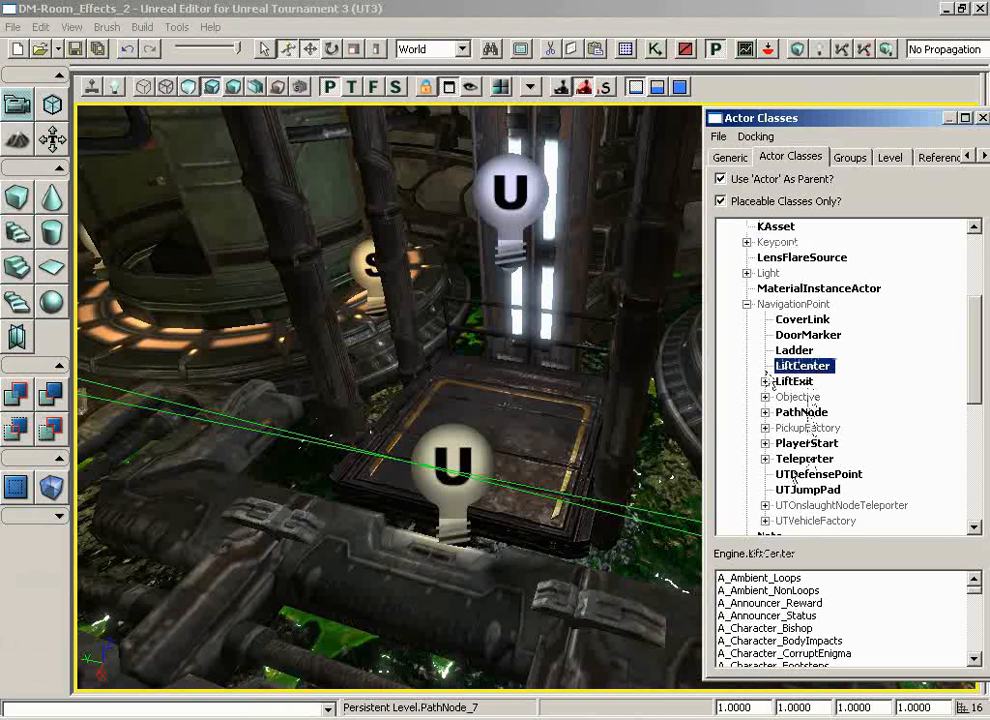
right_click(512, 435)
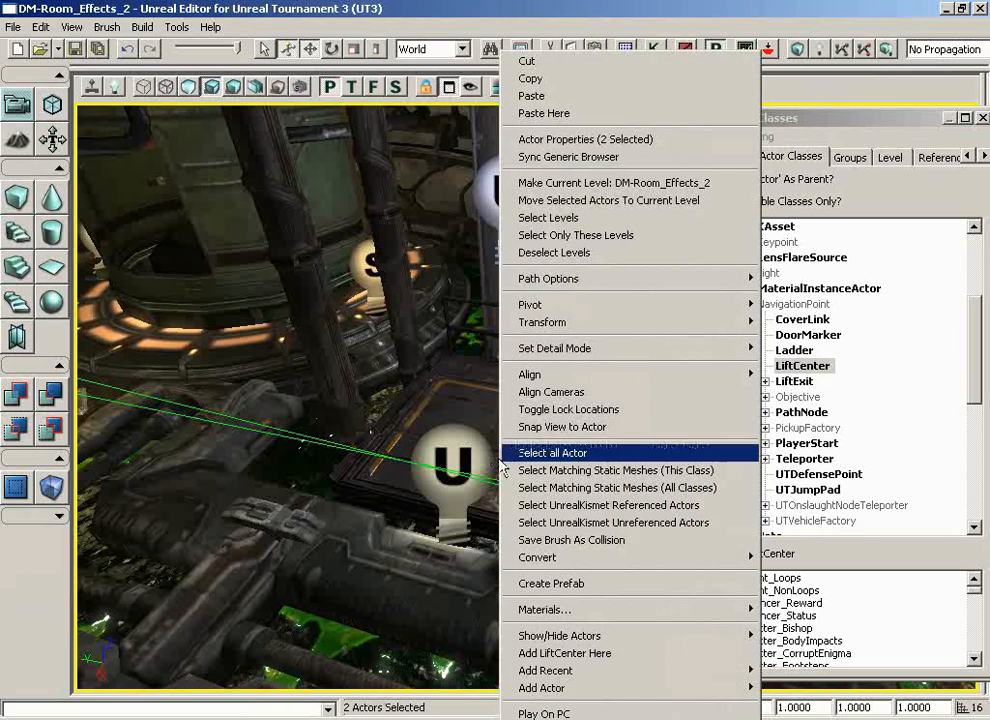
click(558, 653)
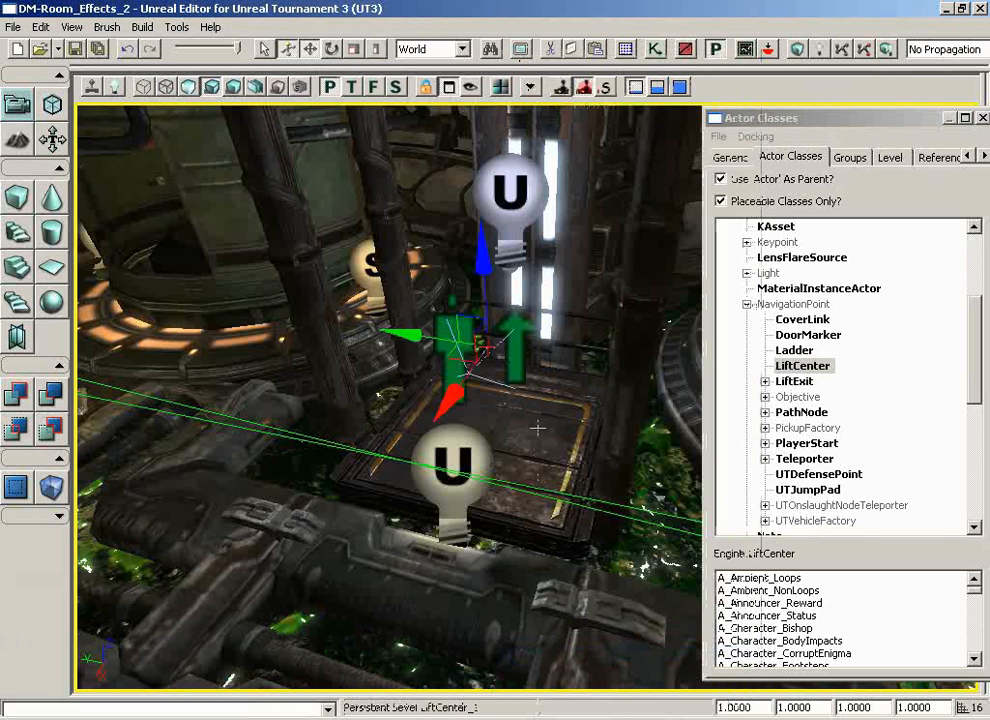
Step: Add a LiftExit on the lower walkway next to the lift platform, rebuild the AI paths and dismiss the map check
scroll(539, 440, up, 2)
scroll(539, 460, down, 2)
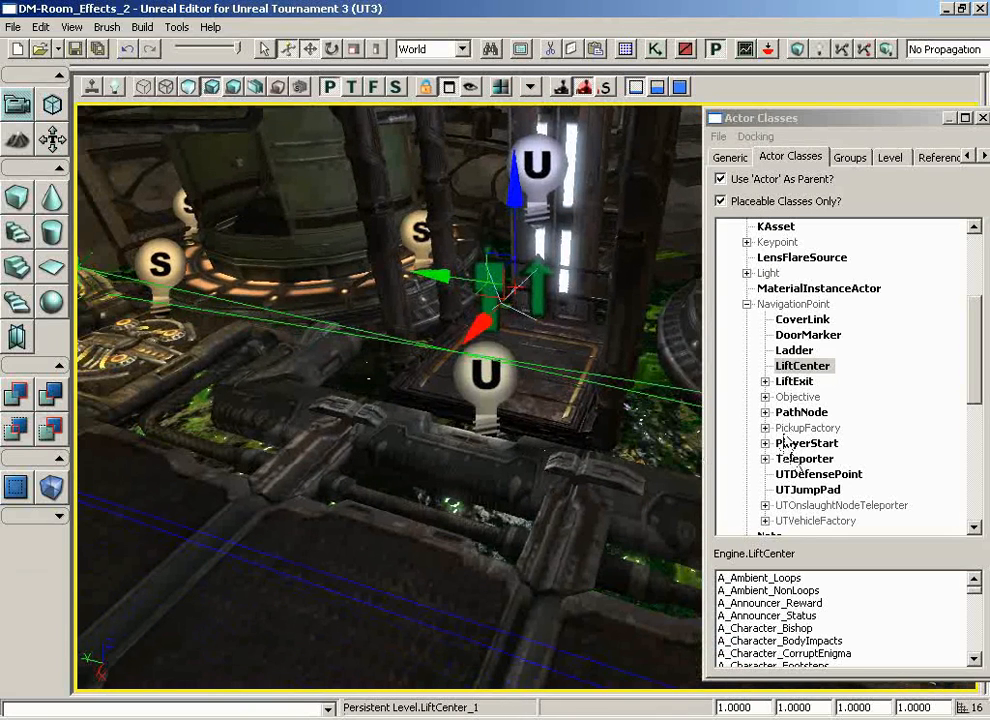
click(794, 381)
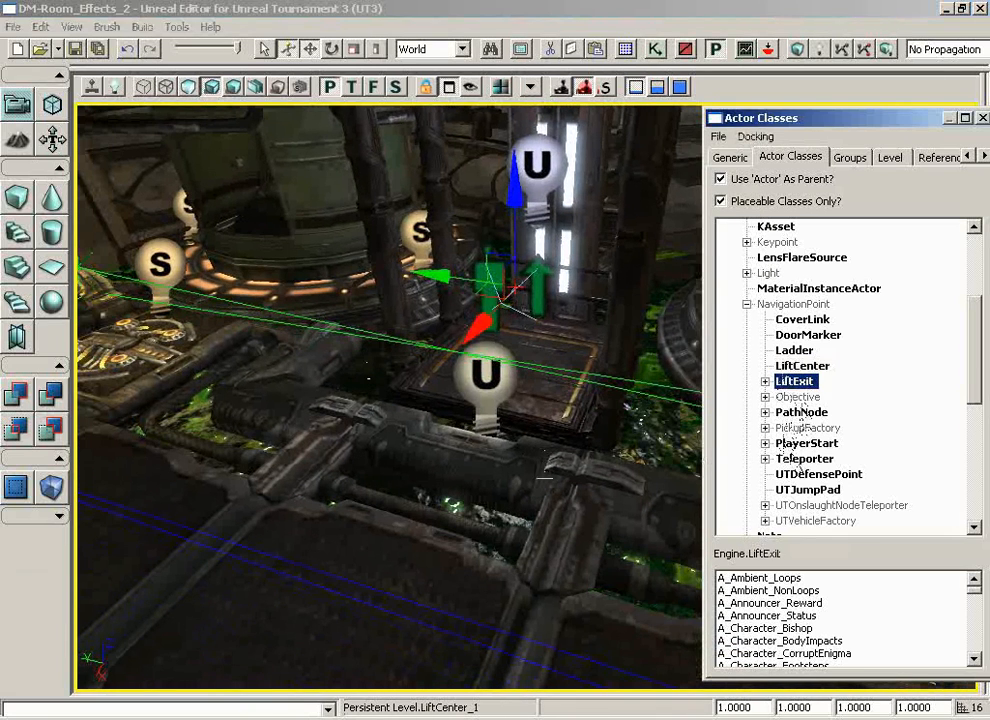
right_click(452, 462)
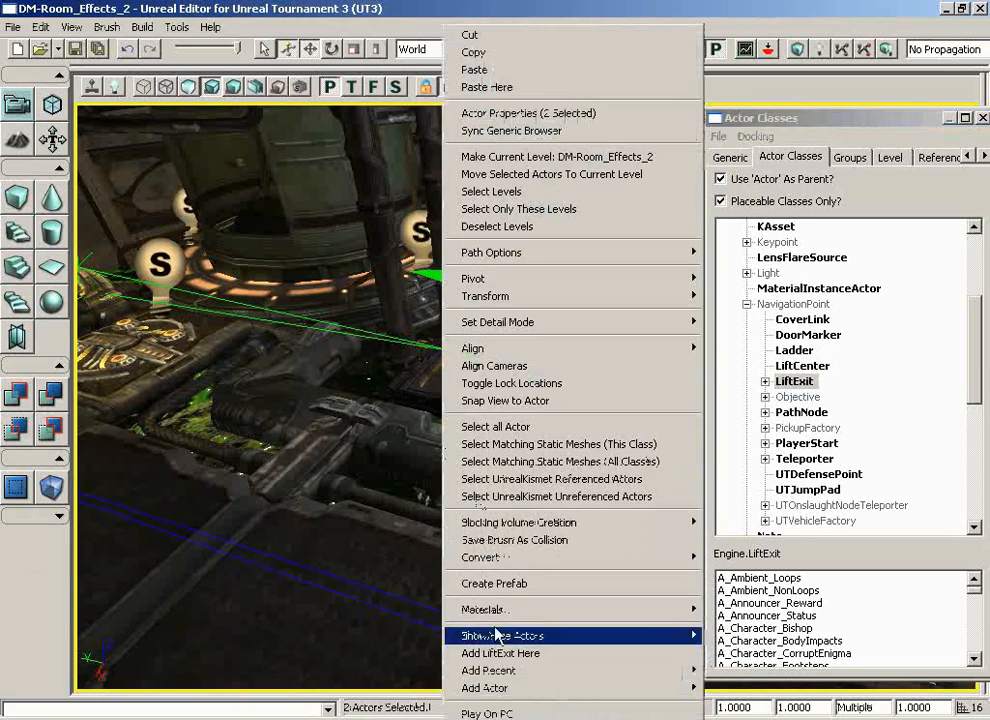
click(498, 653)
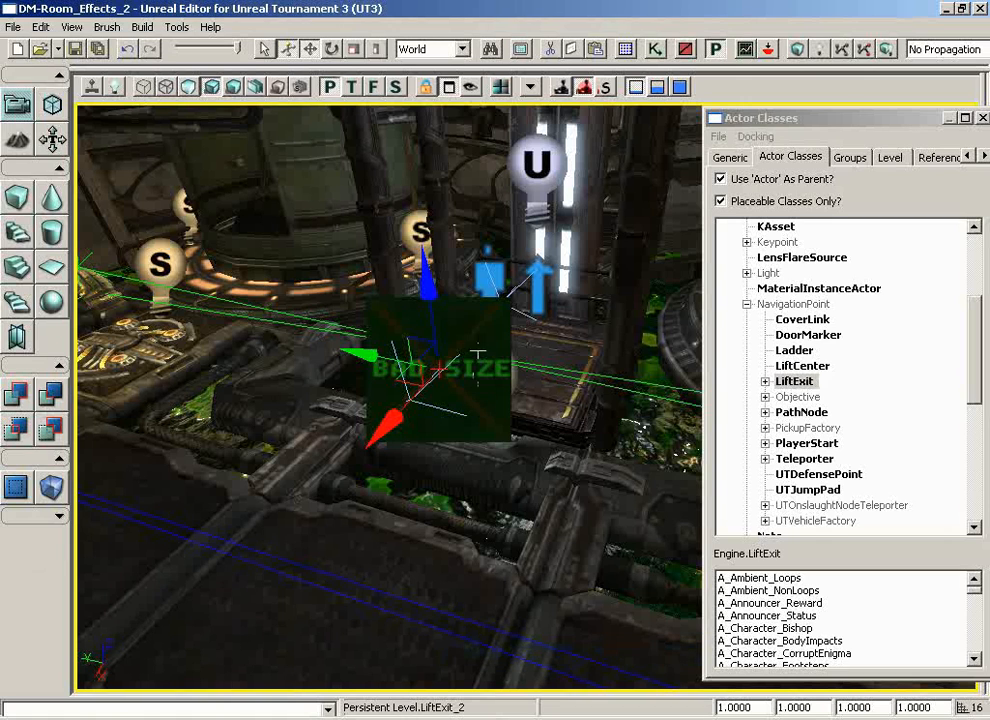
click(846, 49)
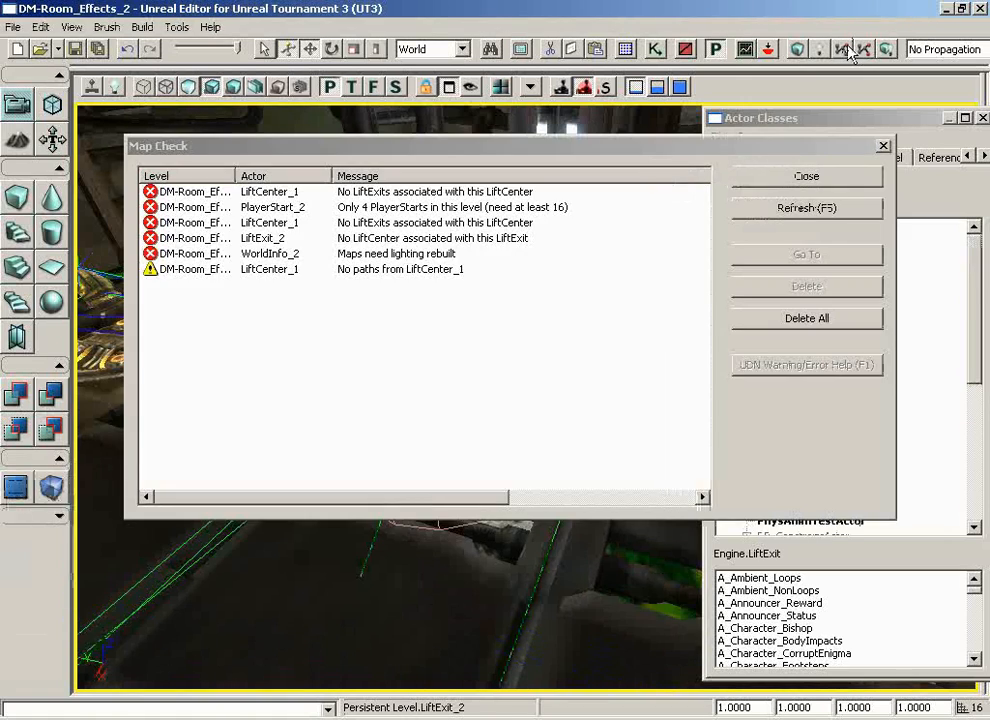
click(818, 178)
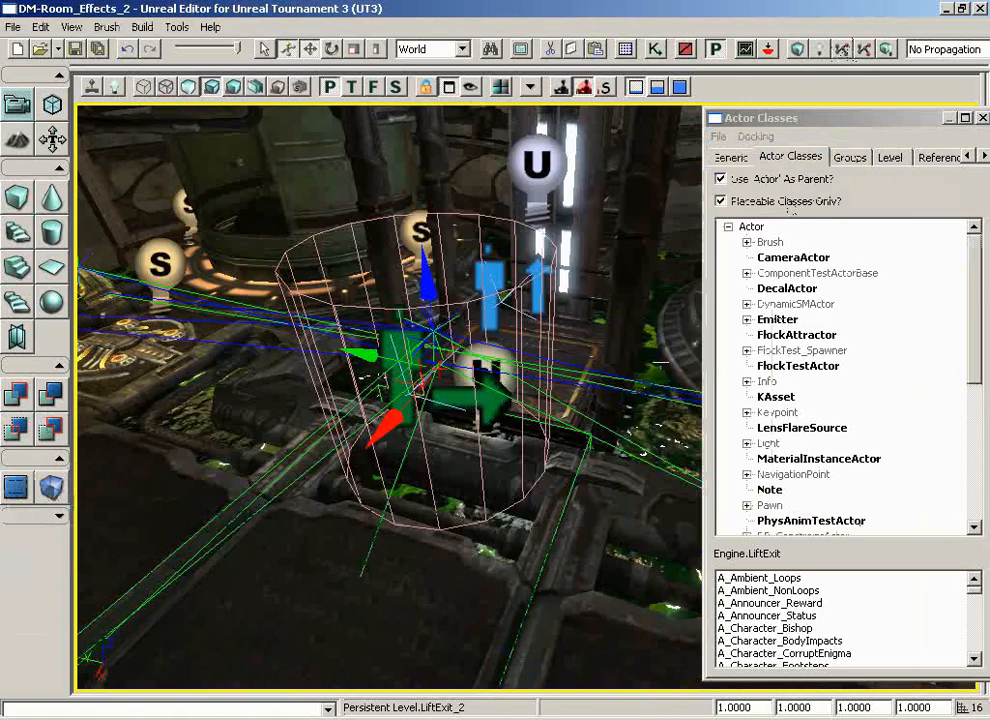
Step: Set the lower LiftExit's MyLiftCenter property to the LiftCenter on the adjacent lift platform, using its locked properties
drag(600, 350, 499, 306)
middle_drag(499, 306, 650, 367)
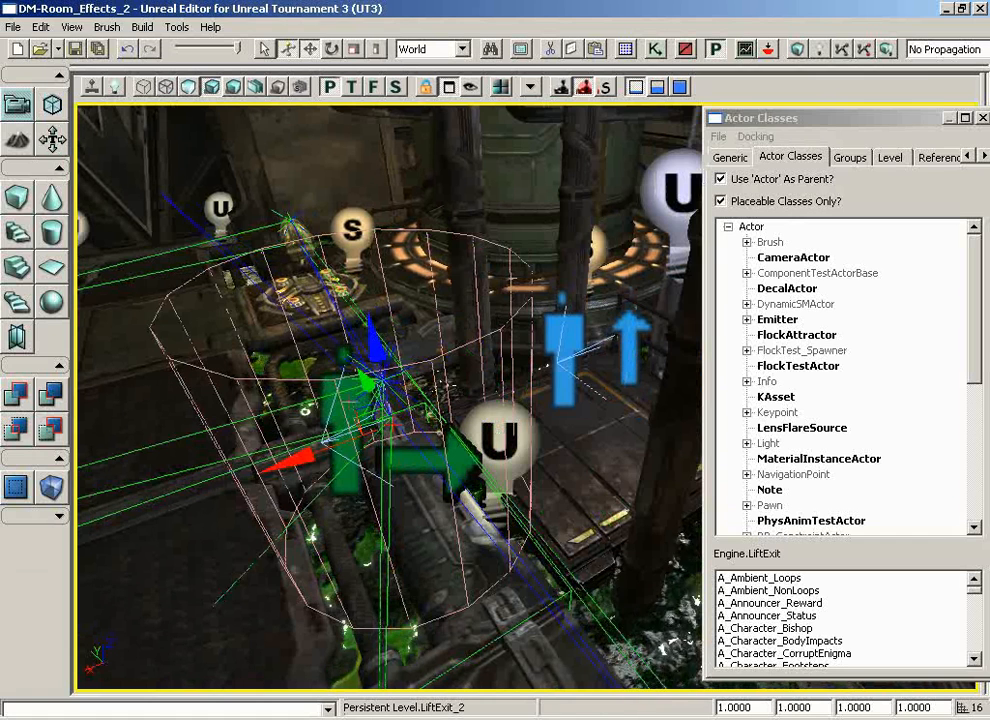
key(F4)
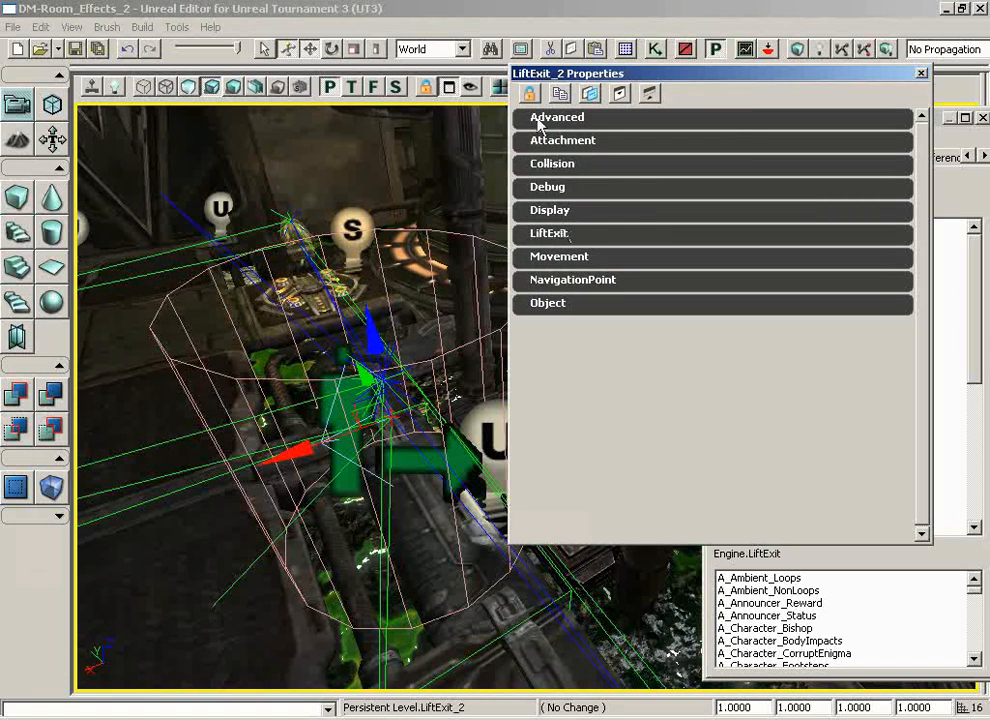
drag(601, 71, 731, 195)
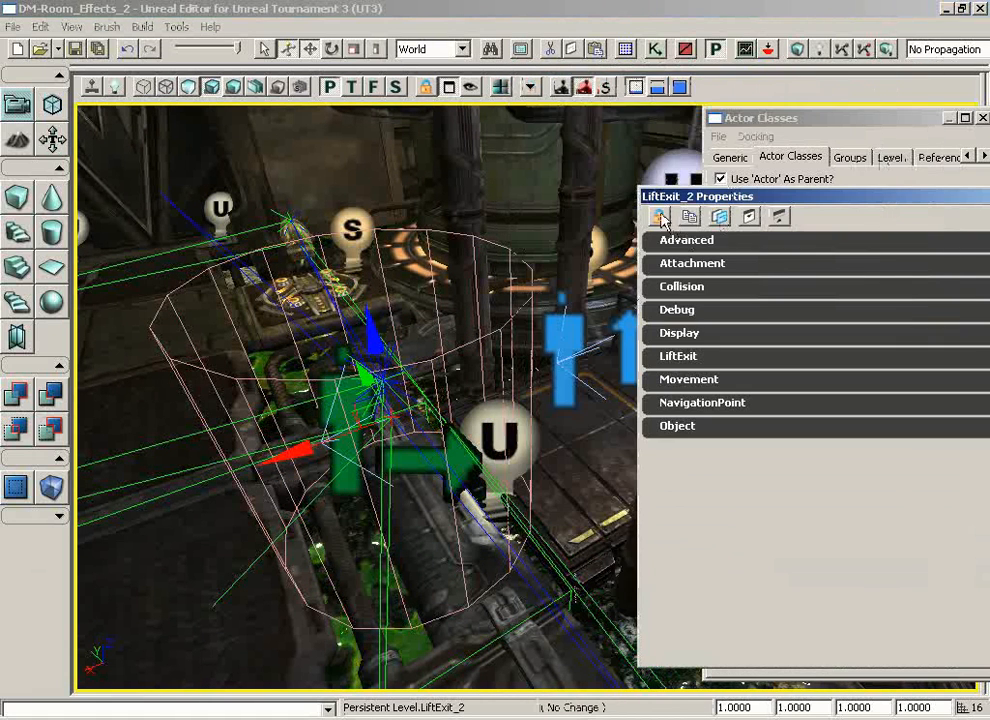
click(704, 360)
click(568, 336)
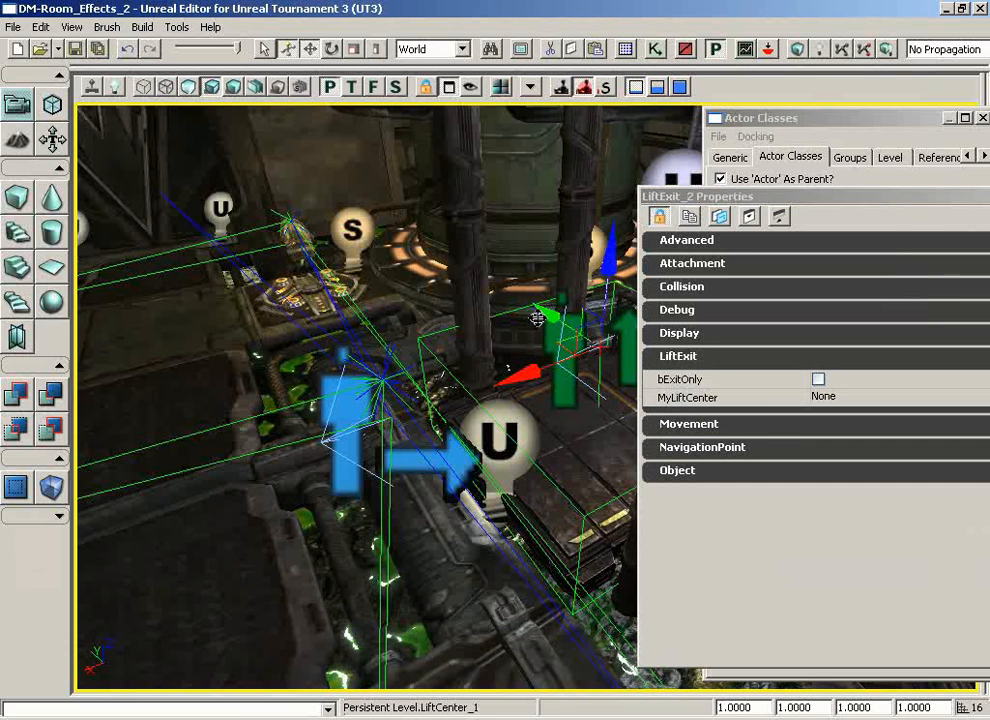
drag(703, 197, 633, 197)
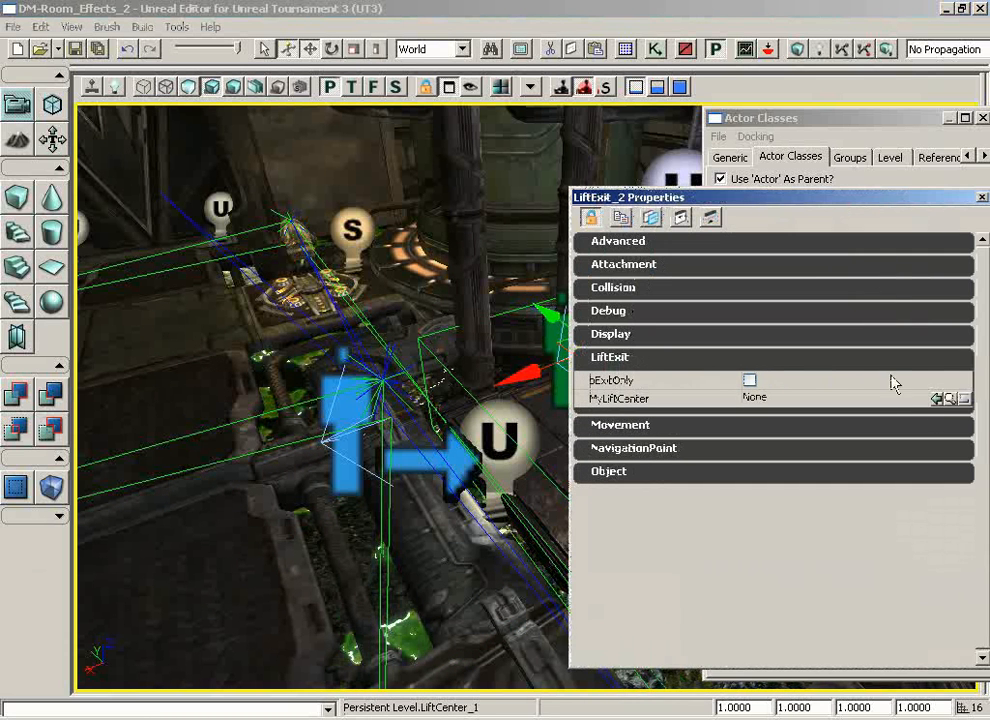
click(936, 399)
click(981, 197)
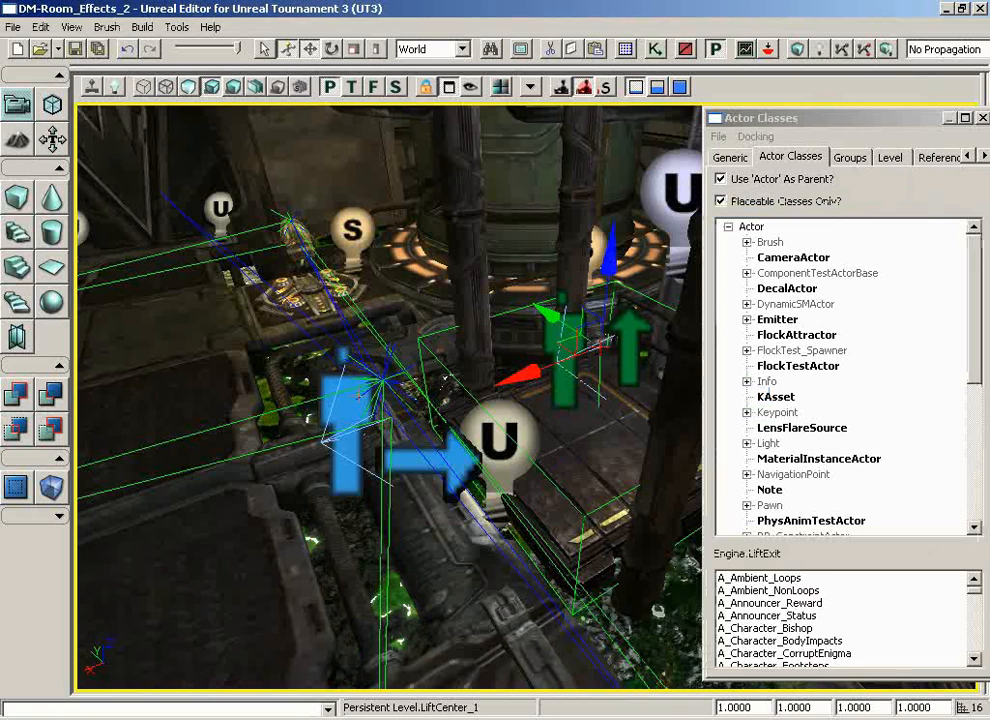
Step: Duplicate the linked LiftExit straight up to the upper walkway, rebuild the AI paths and dismiss the map check
click(350, 410)
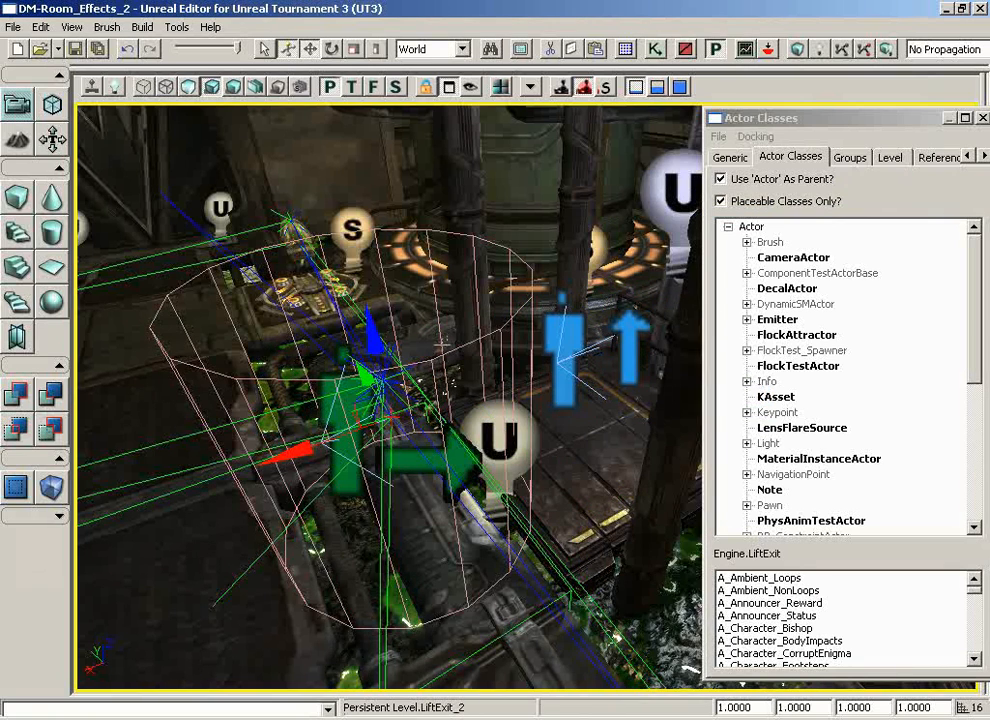
drag(377, 340, 371, 163)
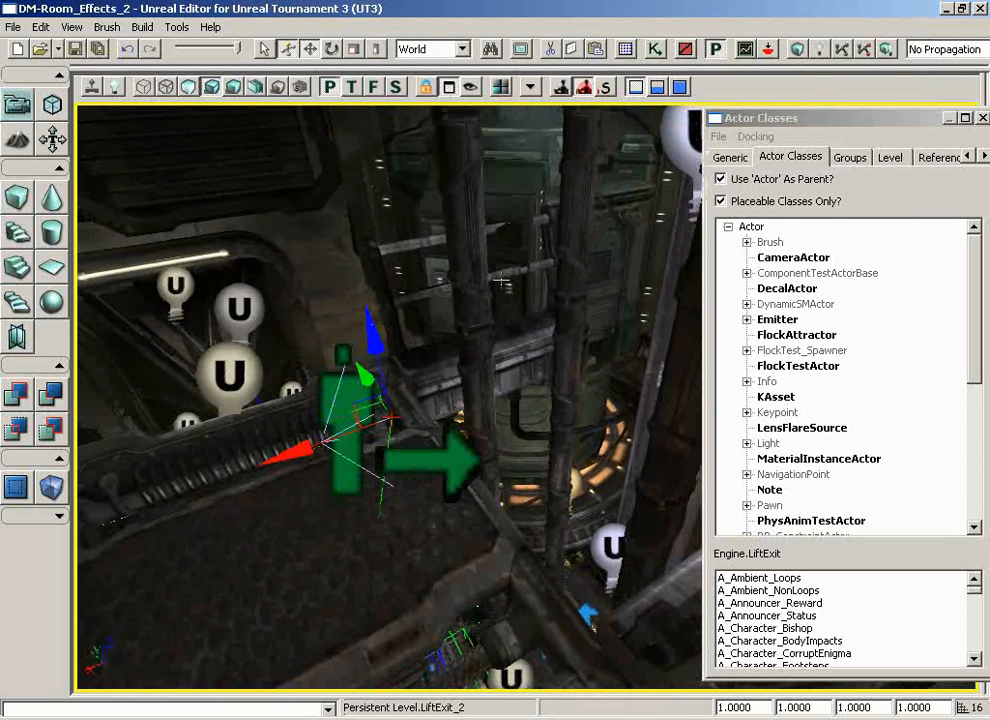
click(843, 50)
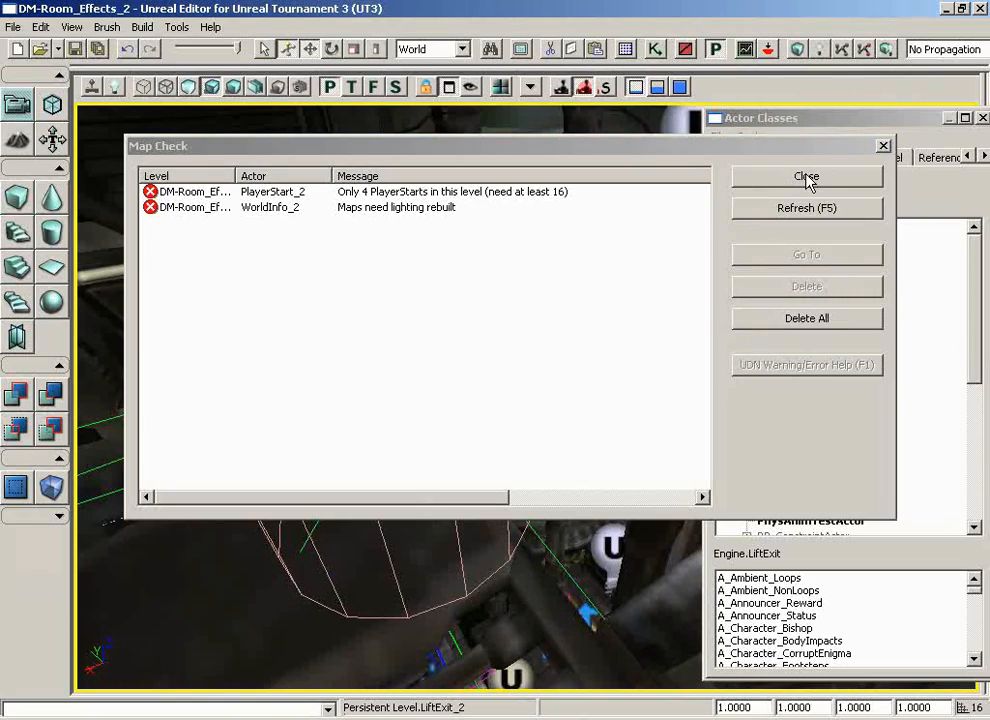
click(815, 177)
Step: Play-test the level from the upper walkway floor, watch the bot navigate the rooms and lift, and end the play session
drag(292, 420, 240, 540)
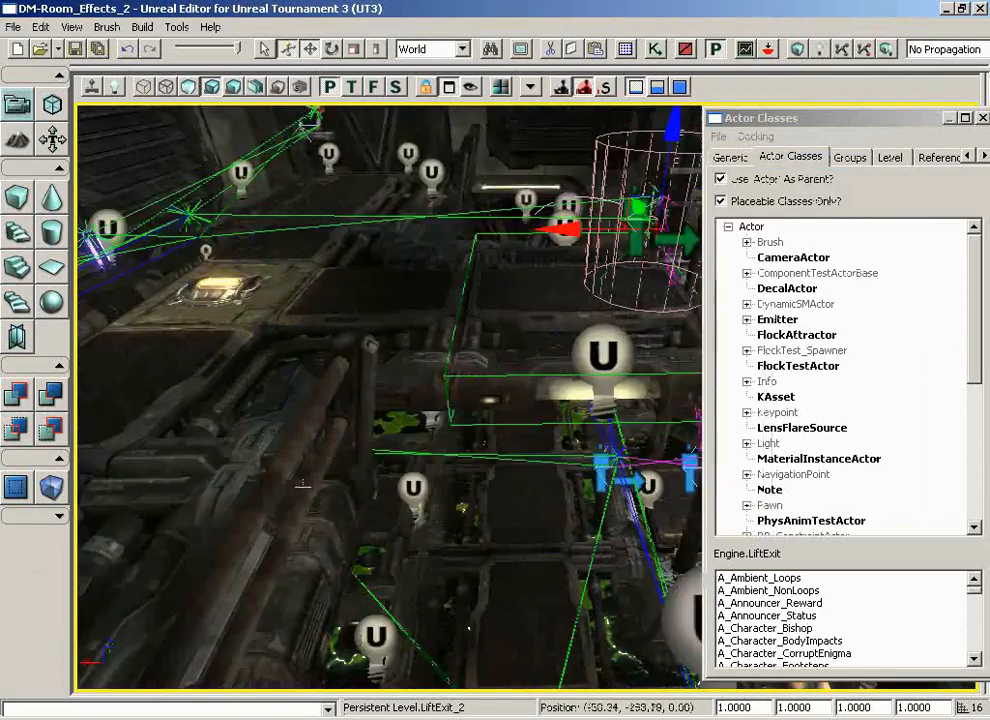
middle_drag(292, 420, 292, 340)
drag(292, 420, 282, 494)
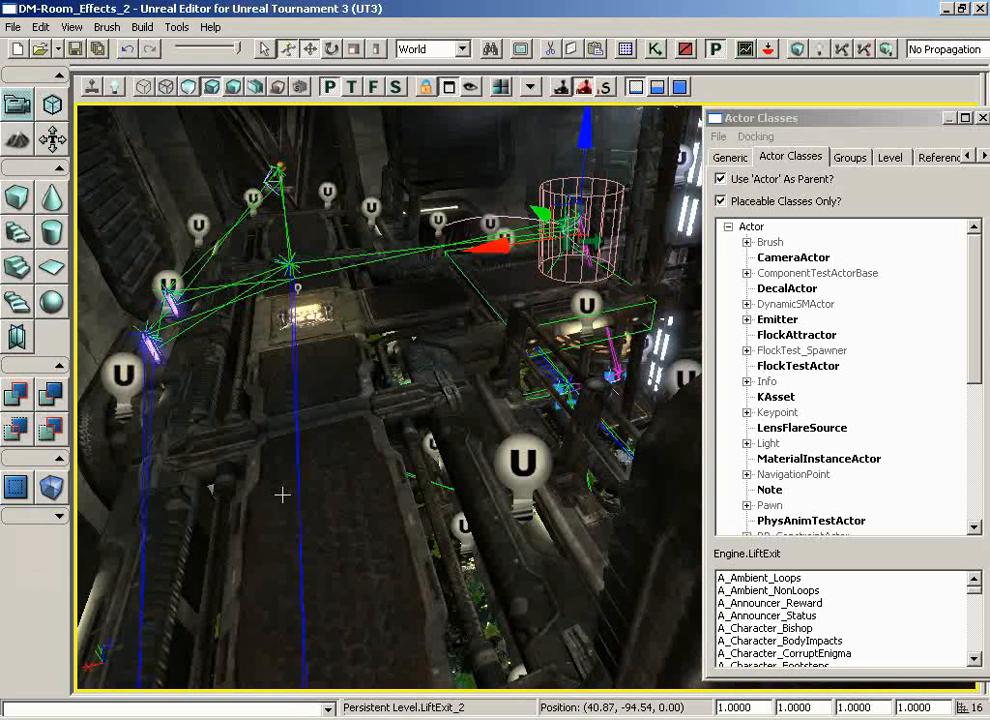
click(396, 481)
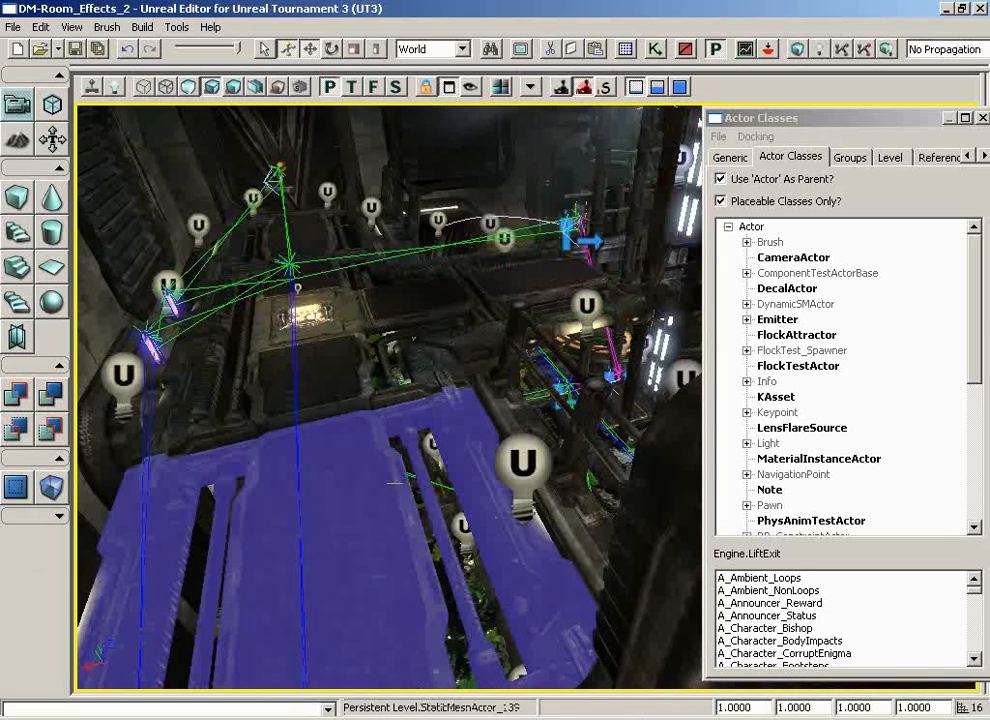
right_click(341, 492)
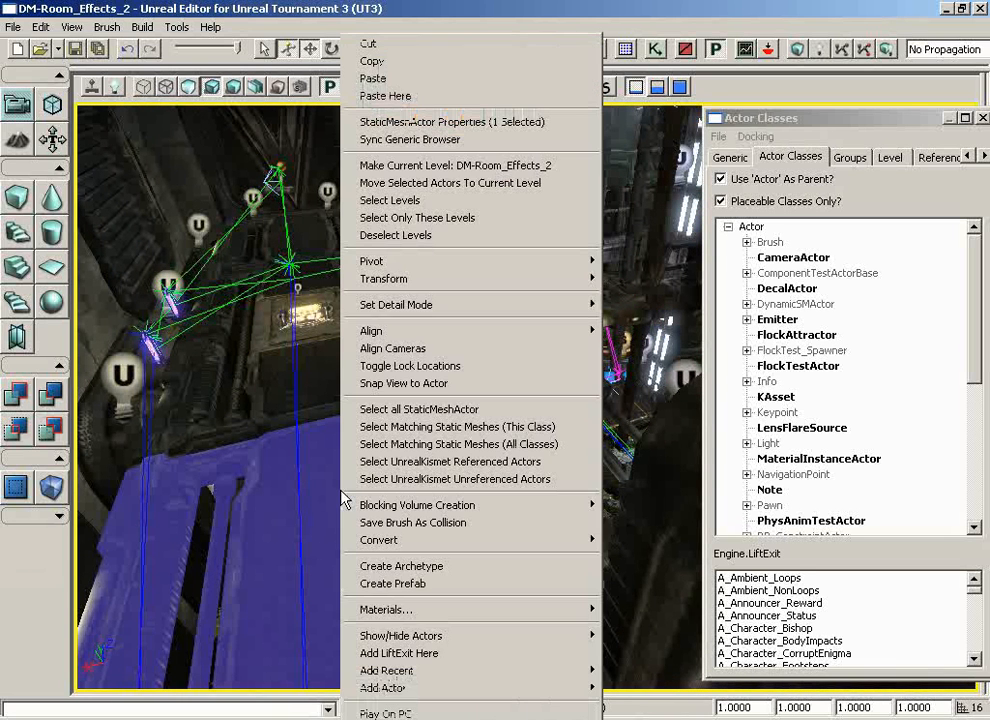
click(385, 713)
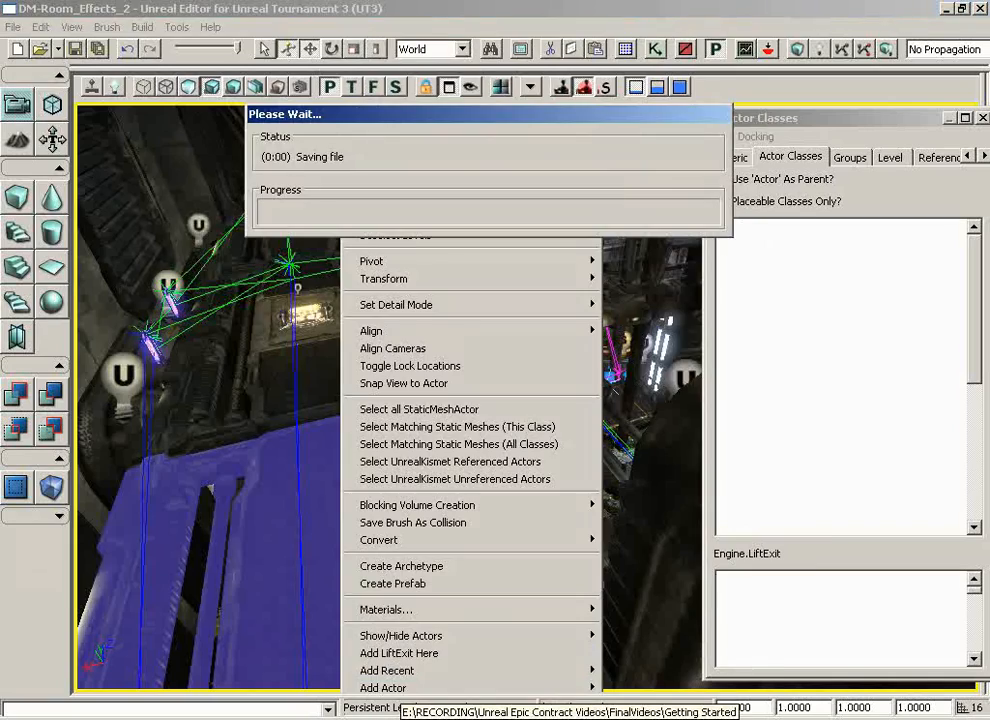
key(w)
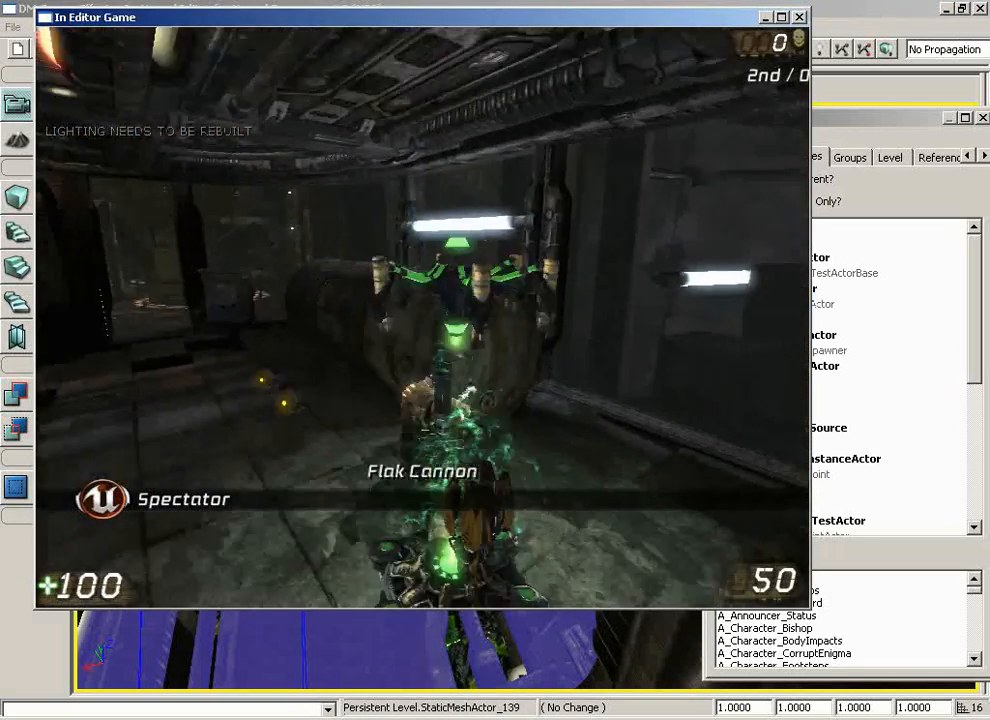
key(w)
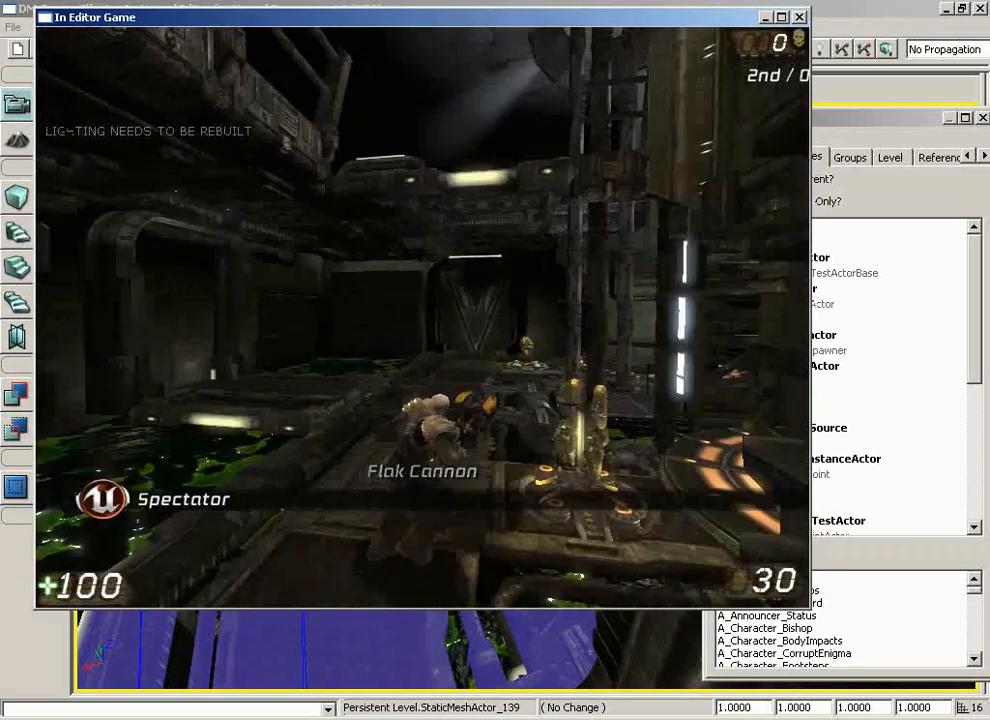
key(w)
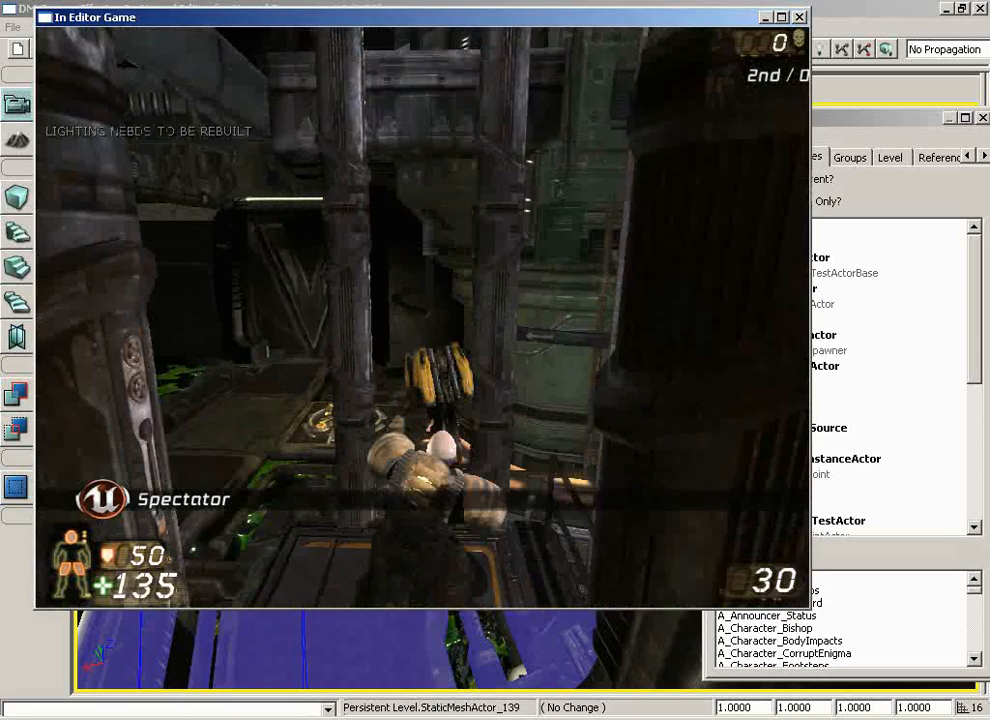
key(Escape)
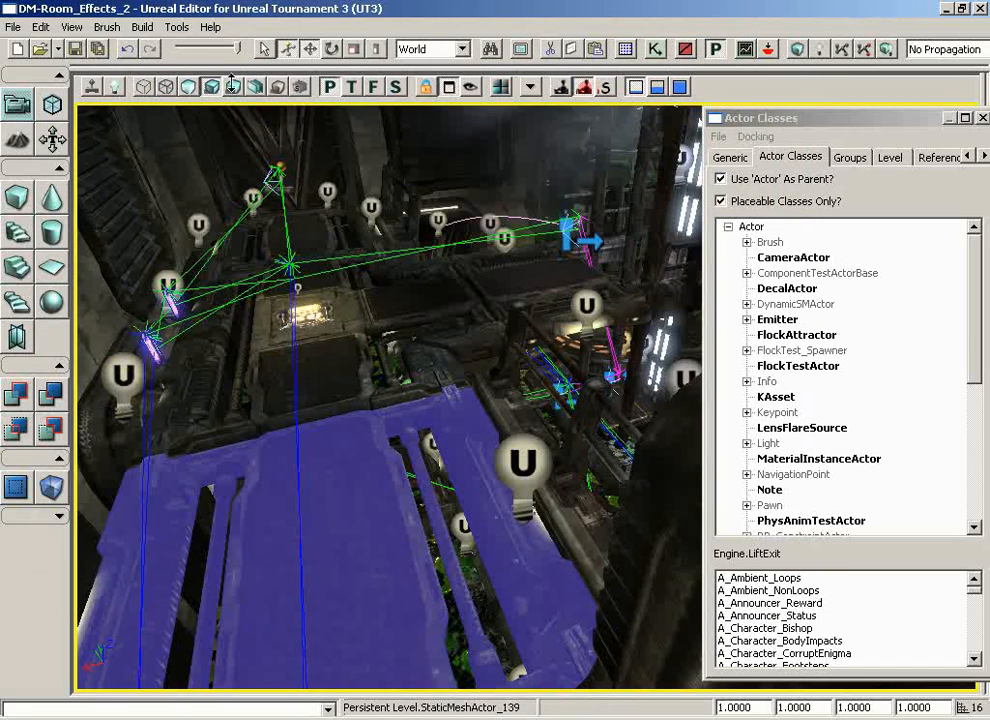
Step: Select the DoorMarker actor class under NavigationPoint, with the view facing the V-patterned door at the walkway's end
drag(436, 287, 270, 97)
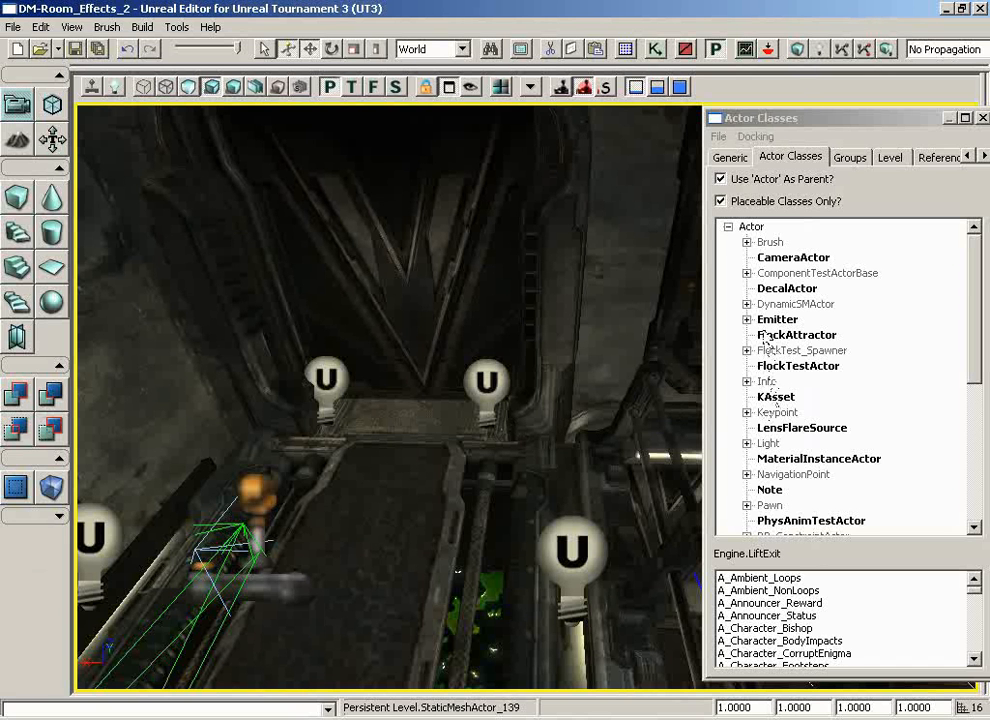
double_click(813, 474)
scroll(978, 388, down, 1)
scroll(978, 388, down, 3)
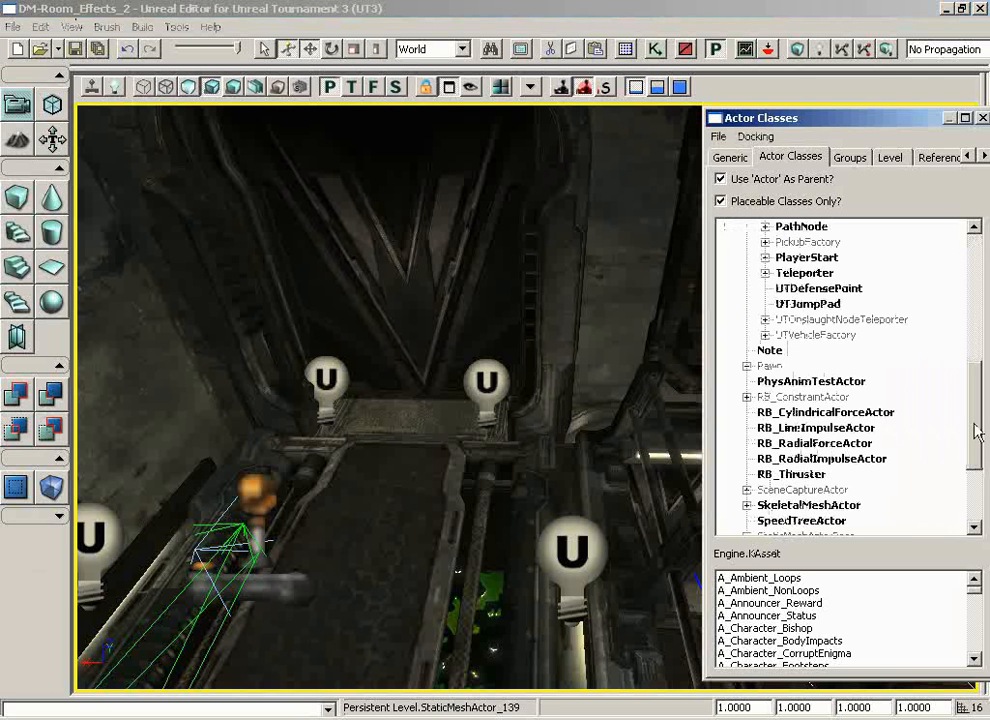
scroll(975, 378, up, 1)
scroll(975, 378, up, 2)
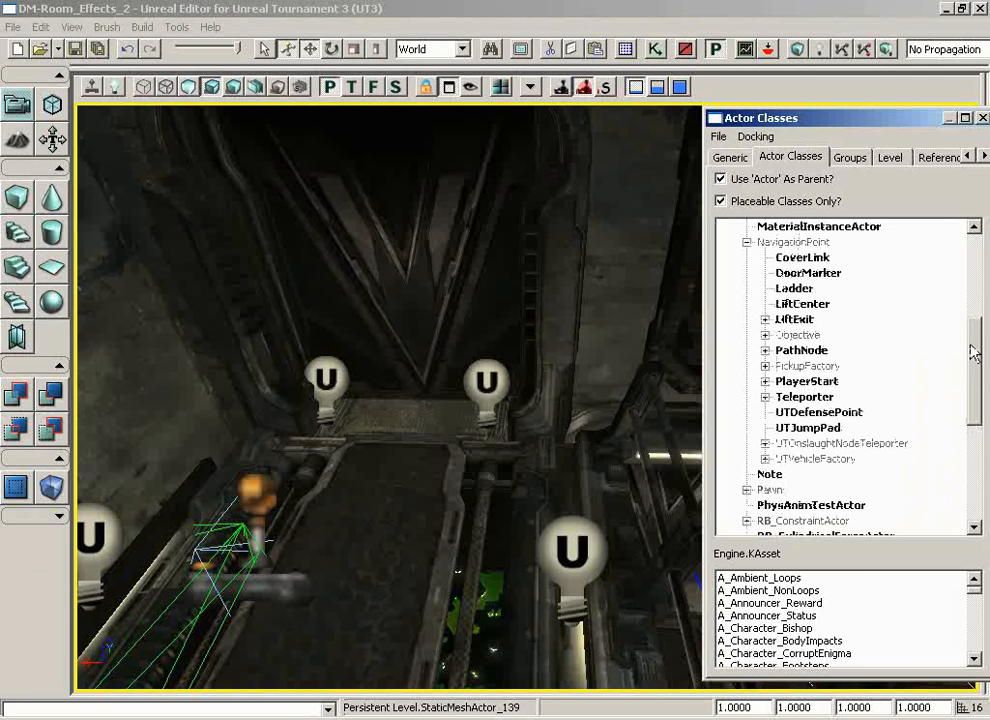
click(808, 272)
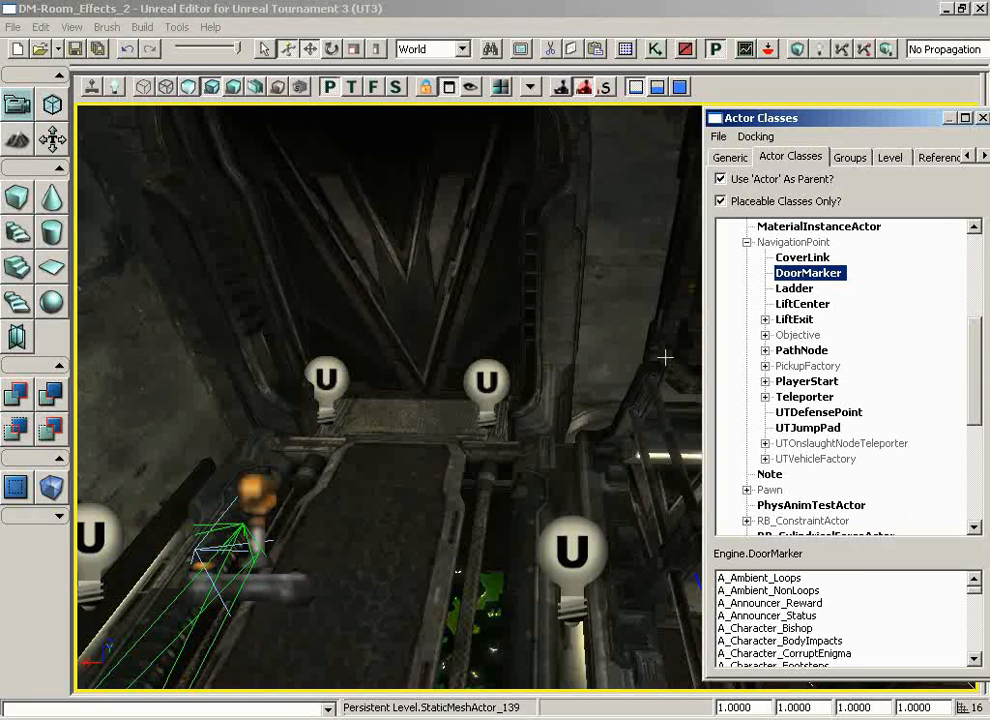
Step: Add a DoorMarker on the walkway floor in front of the V-patterned door and show it in the top wireframe view
right_click(409, 423)
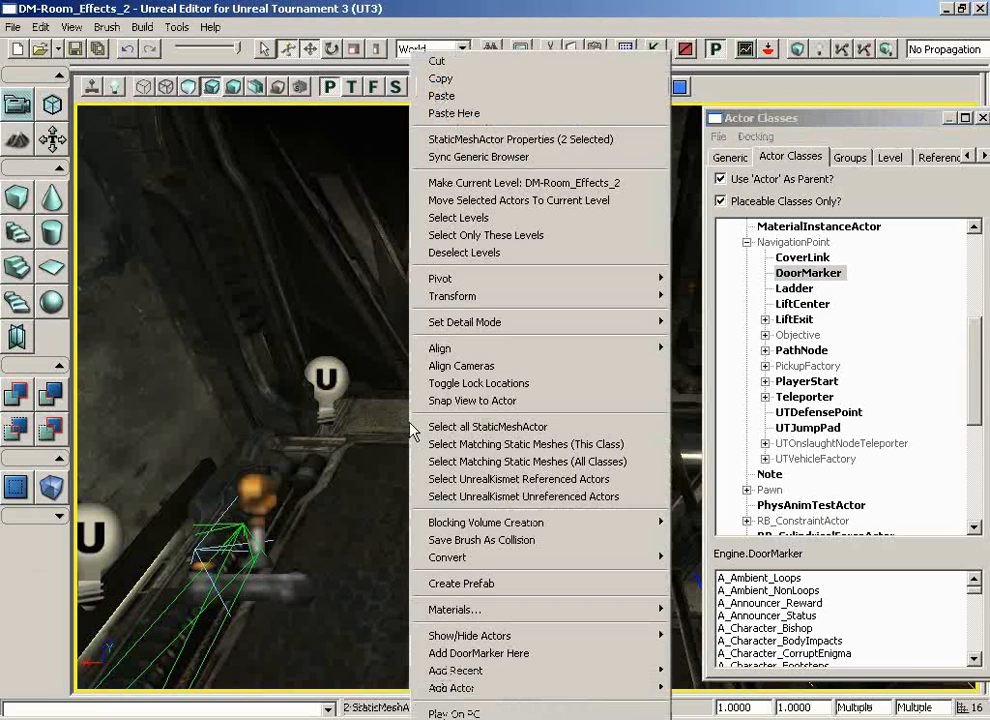
click(472, 659)
drag(389, 565, 309, 451)
middle_drag(309, 451, 378, 439)
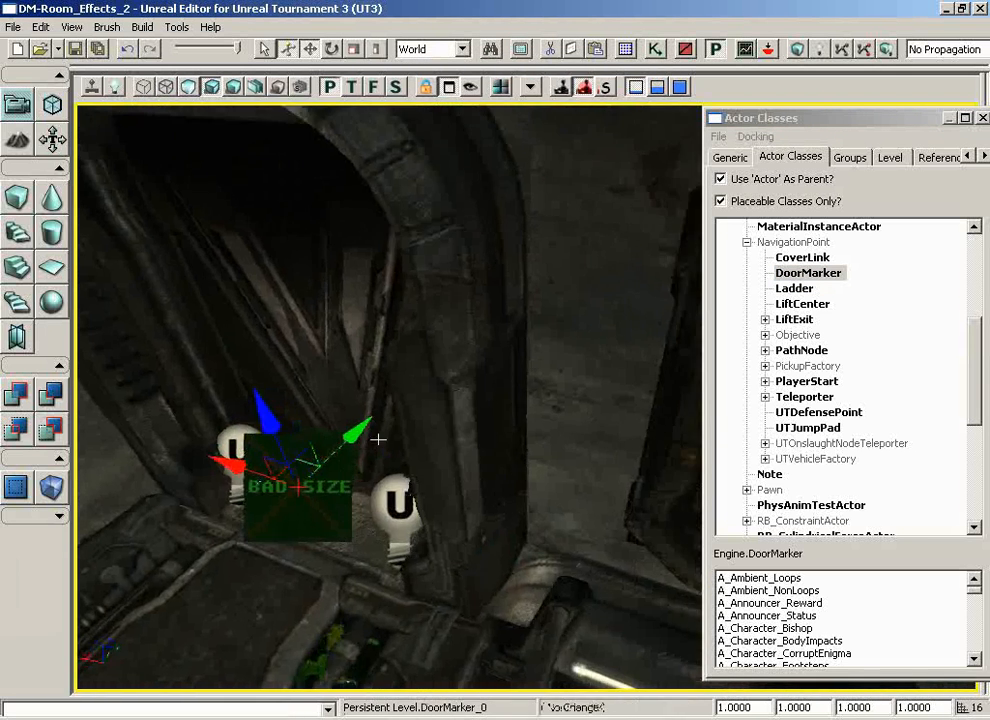
drag(378, 439, 425, 249)
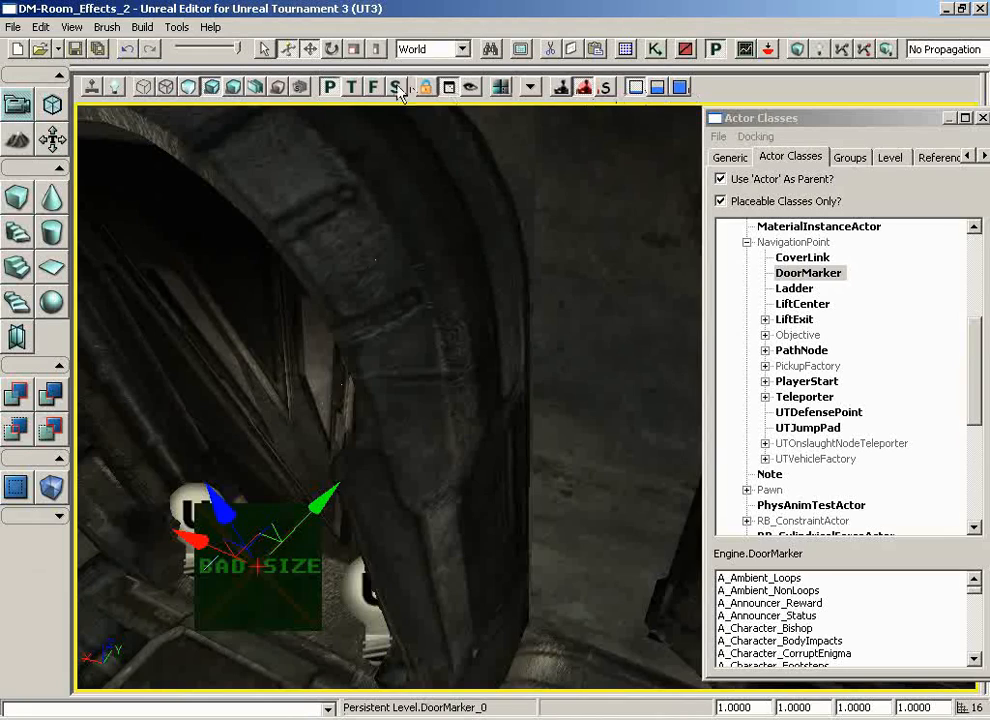
click(354, 88)
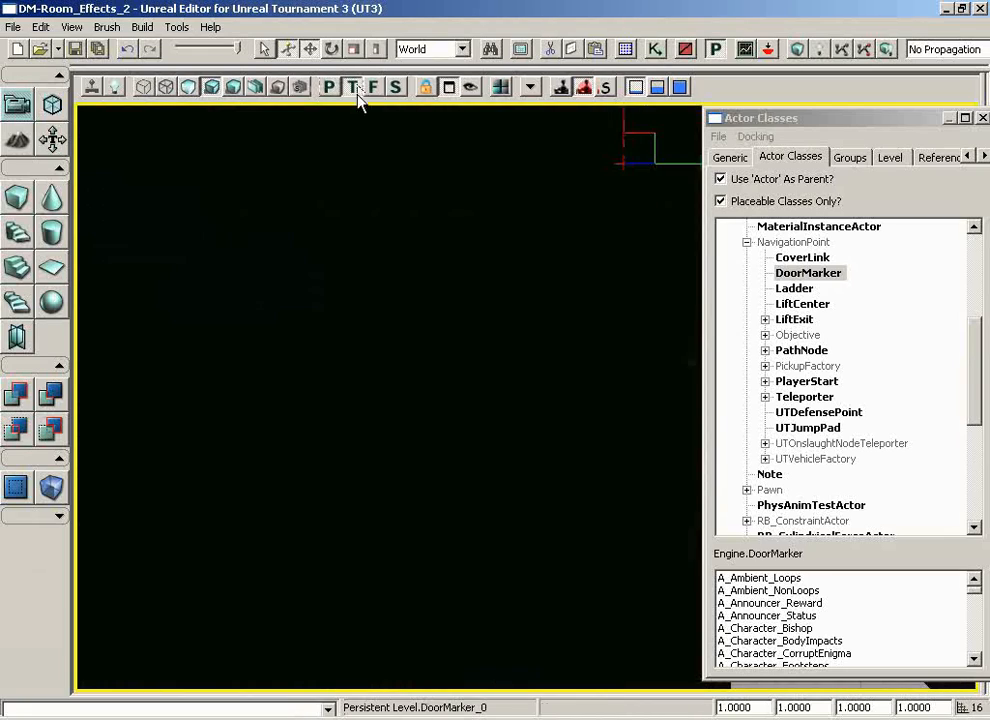
click(144, 87)
drag(327, 244, 348, 100)
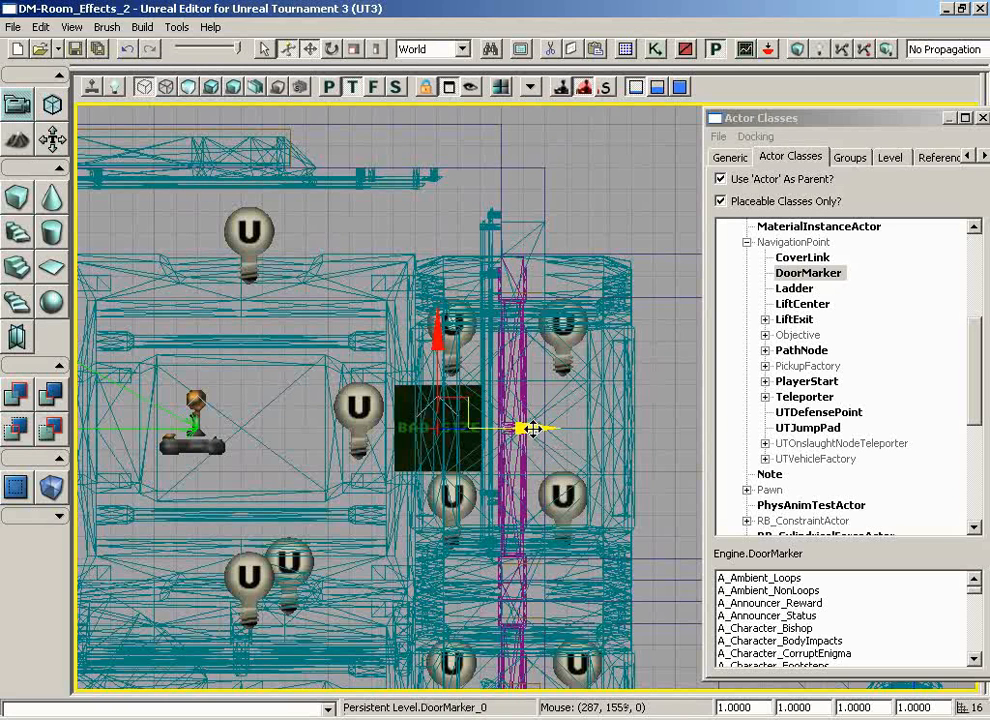
Step: Set the new DoorMarker's DoorType property to DOOR_Touch
double_click(410, 422)
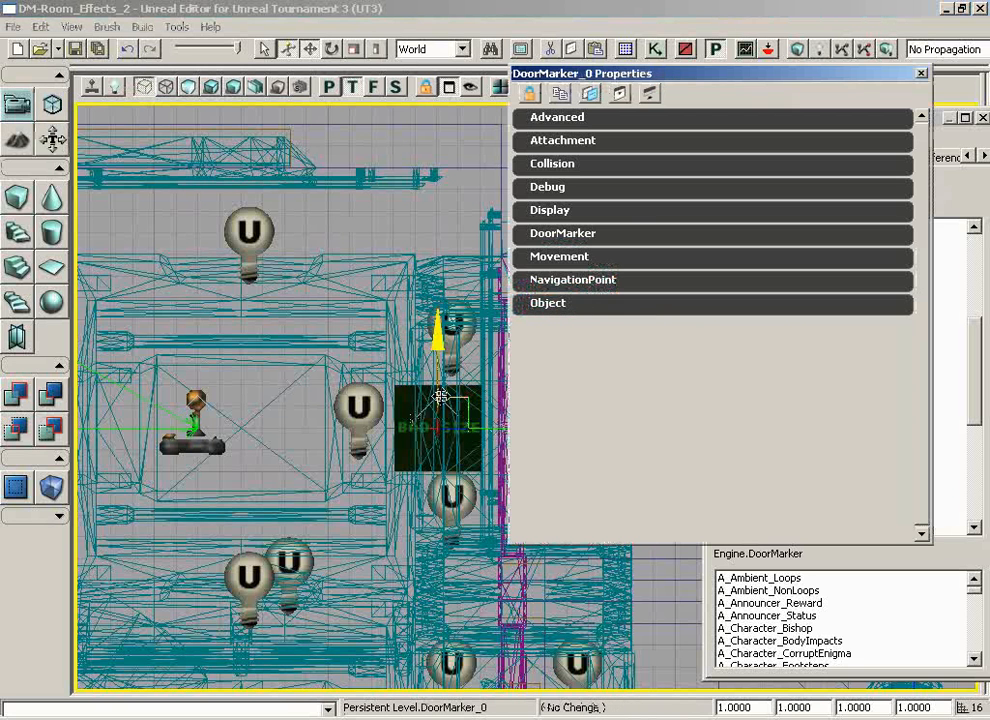
click(551, 234)
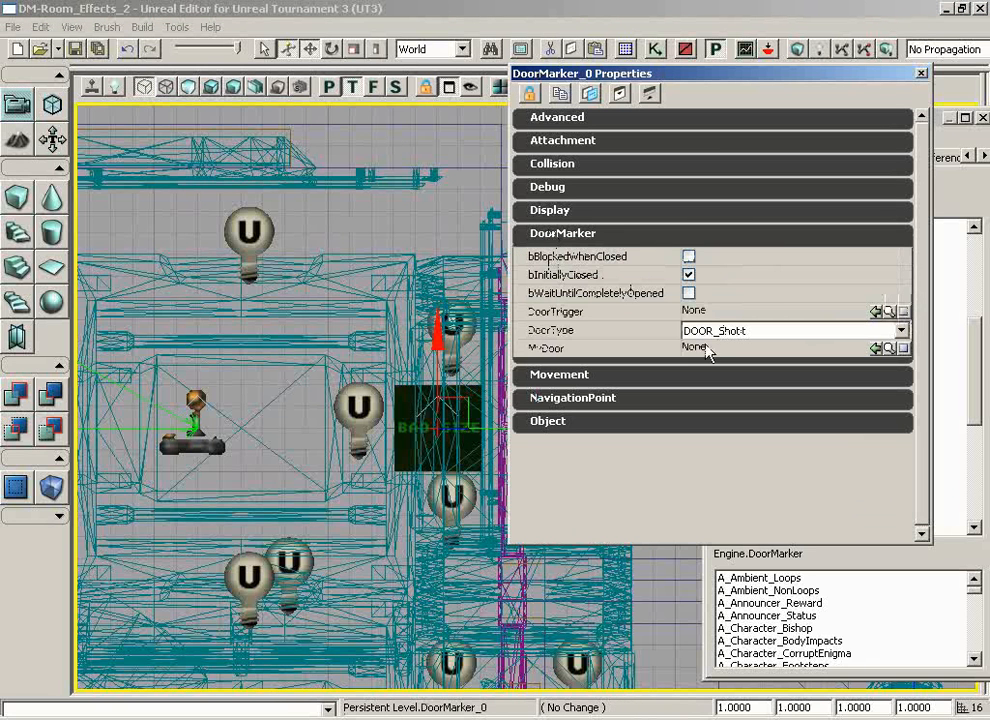
drag(714, 84, 756, 111)
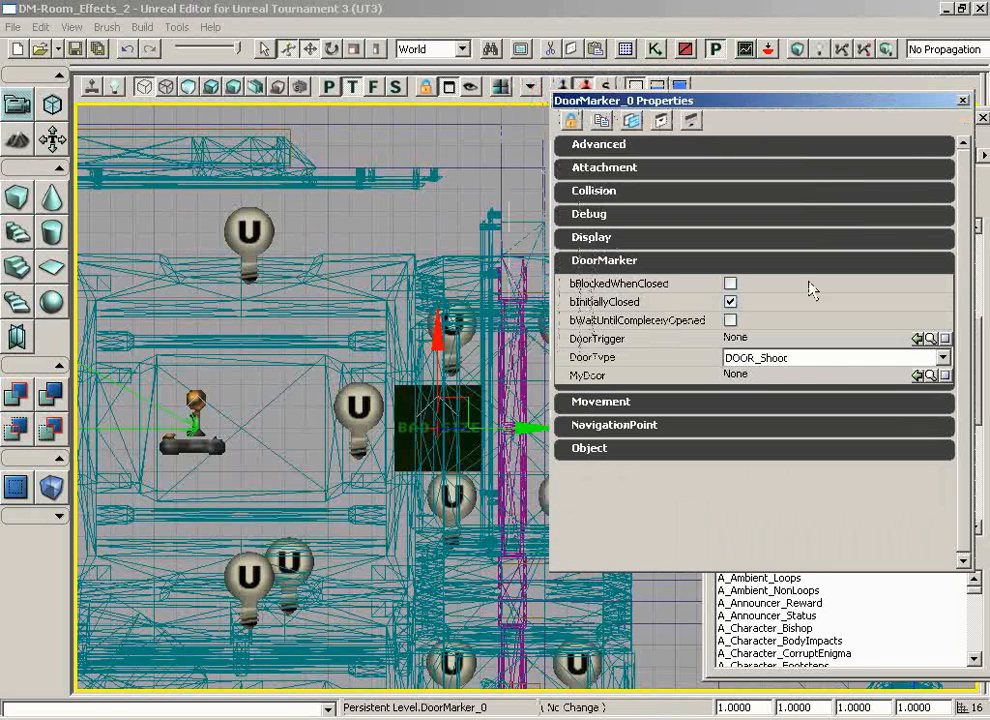
click(742, 362)
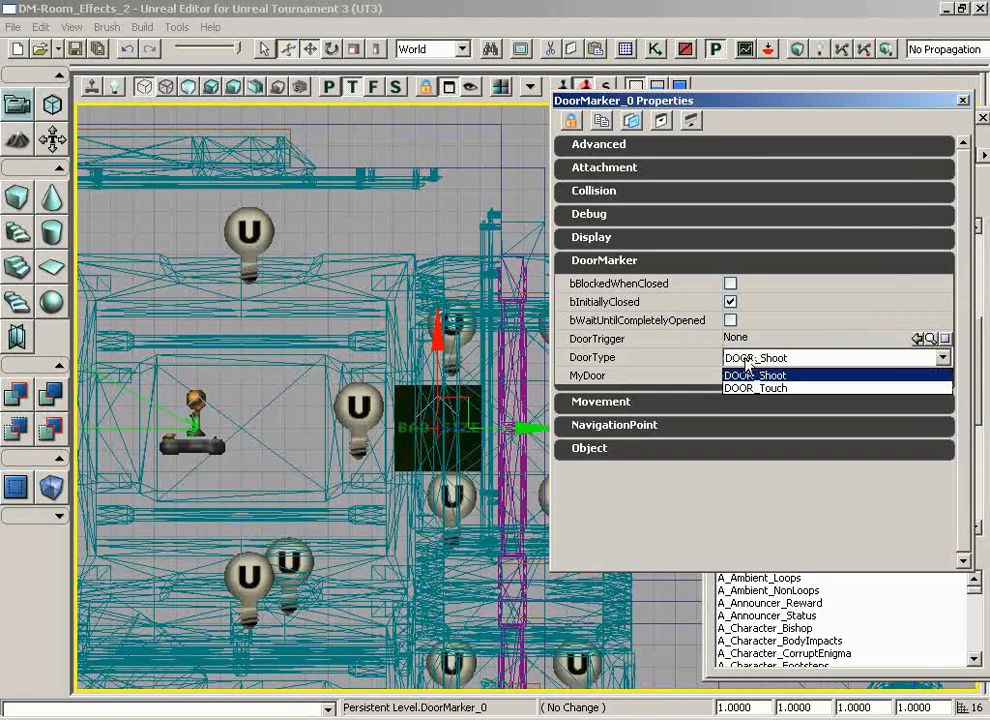
click(763, 389)
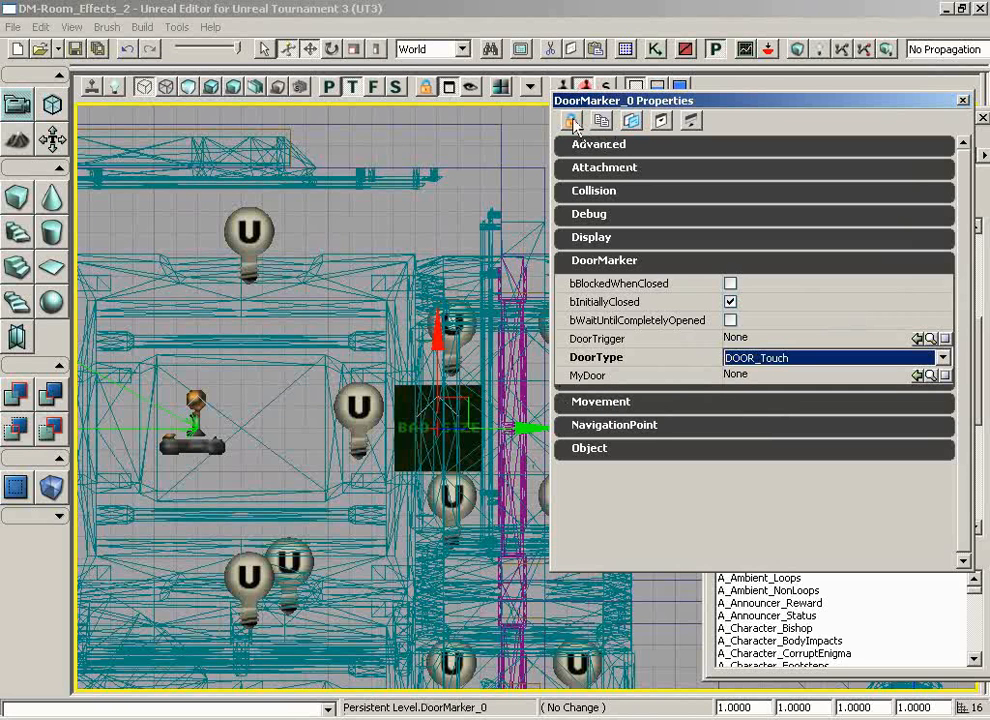
Step: Assign the door's InterpActor to the DoorMarker's MyDoor using its locked properties, then rebuild the AI paths and dismiss the map check
click(414, 364)
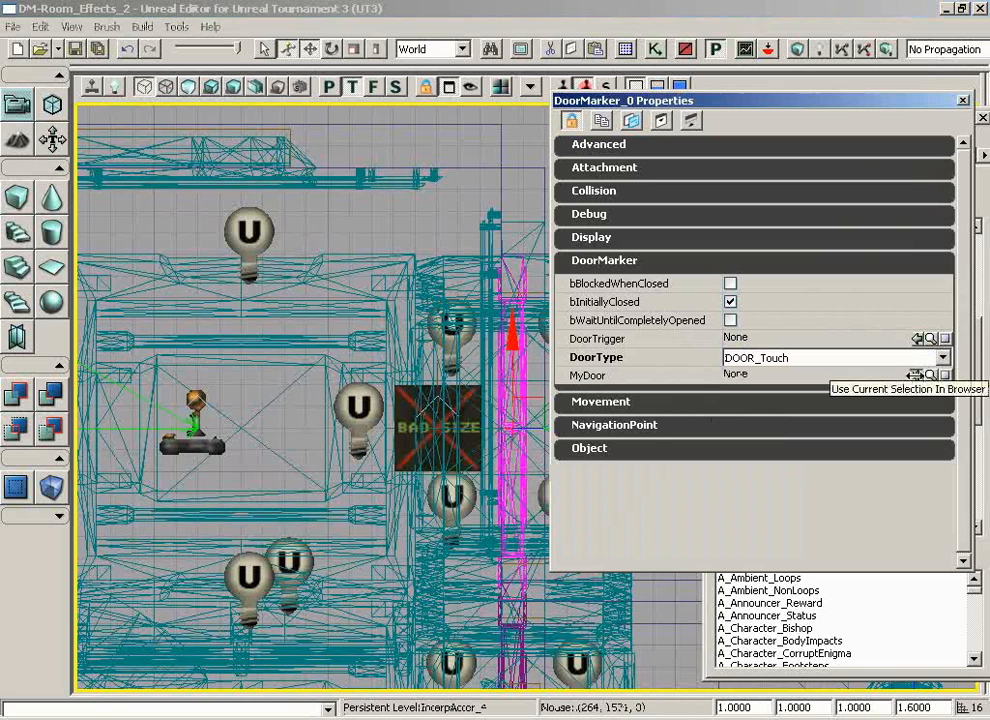
click(917, 375)
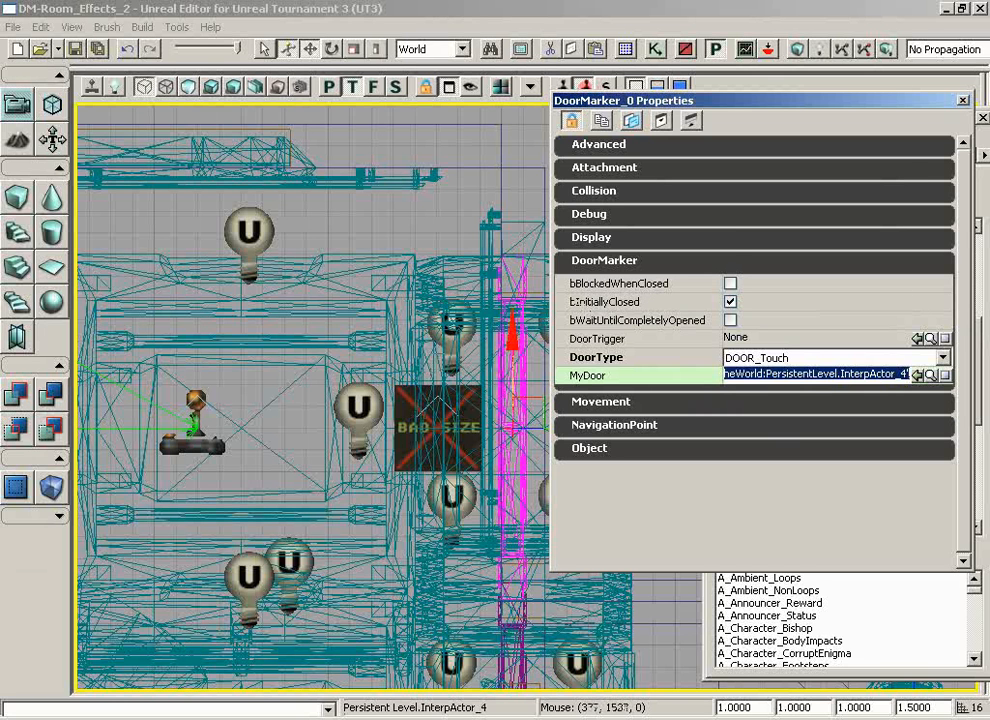
click(962, 103)
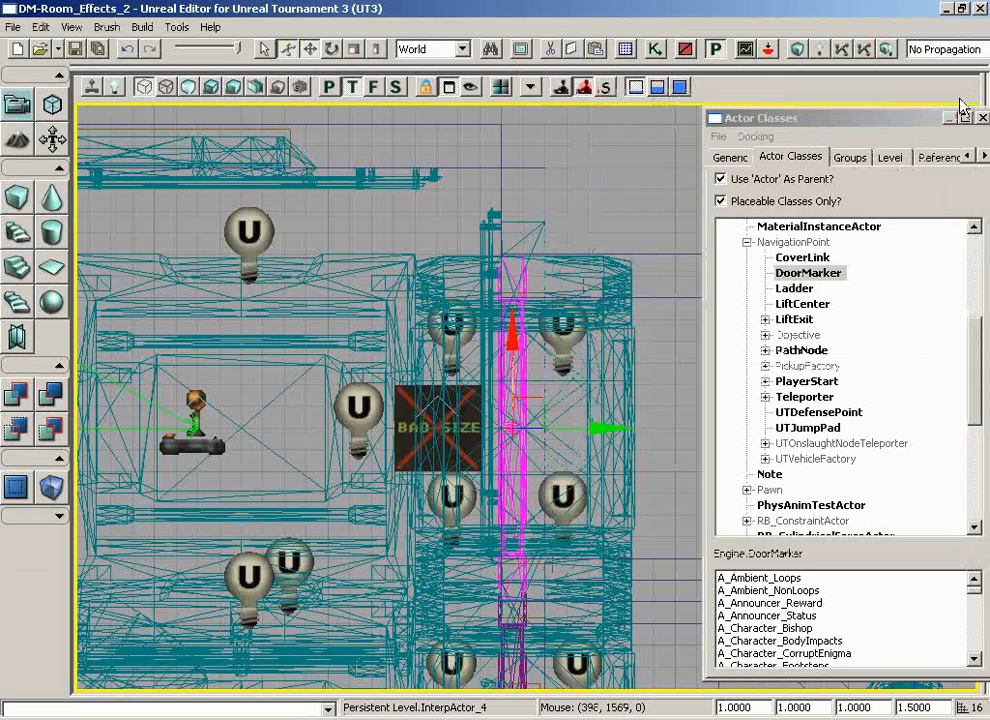
click(829, 49)
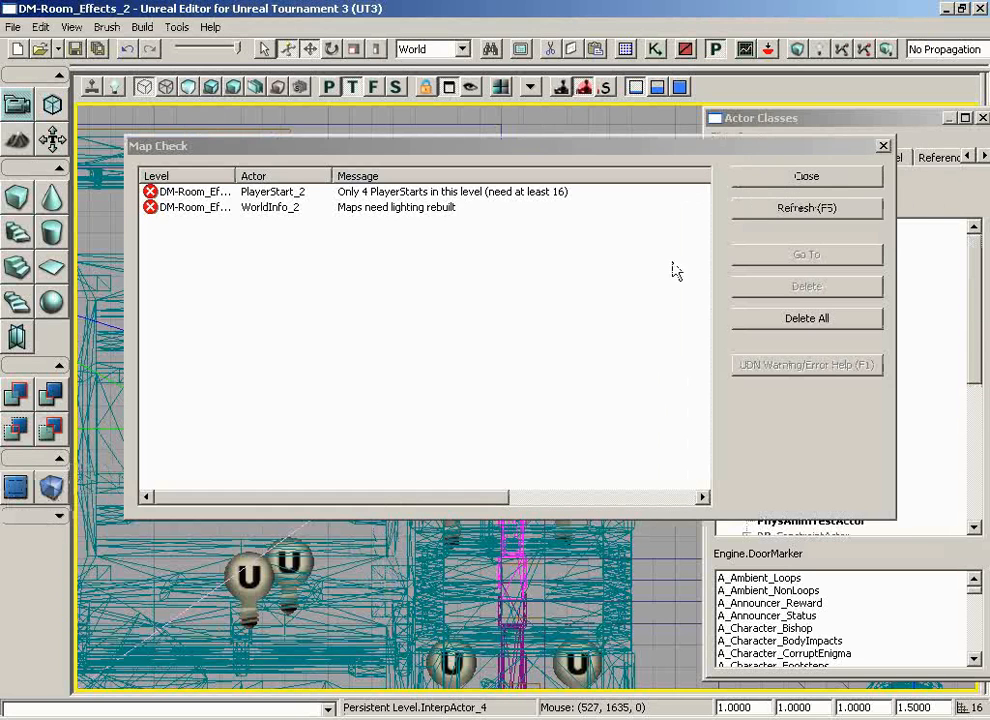
click(775, 178)
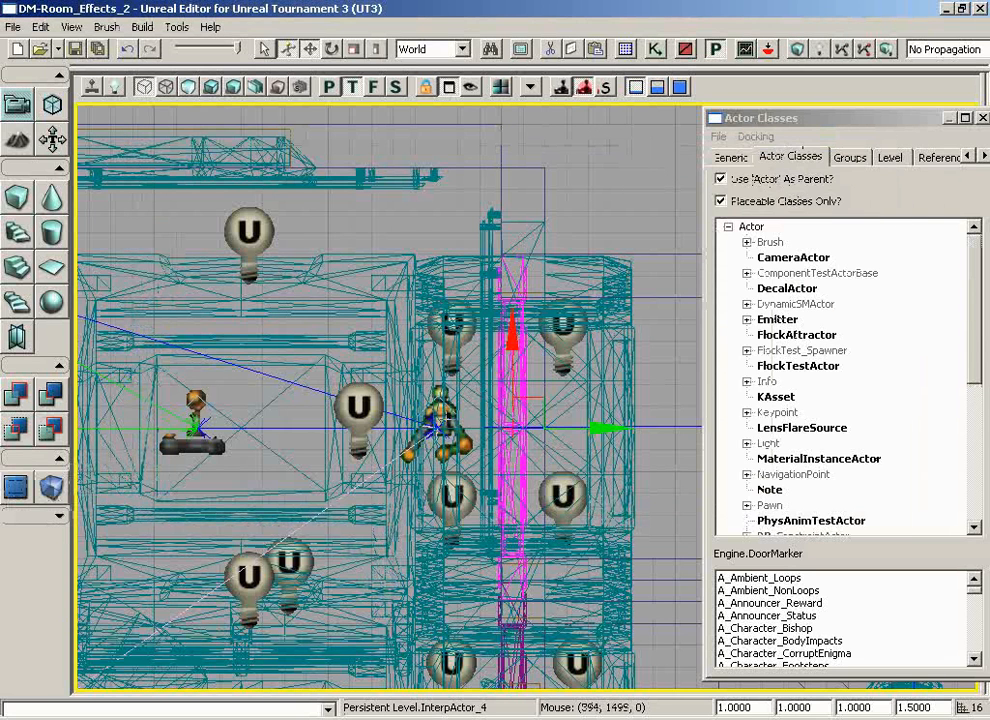
Step: Duplicate the DoorMarker straight through to the other side of the door, rebuild the AI paths and dismiss the map check
click(440, 428)
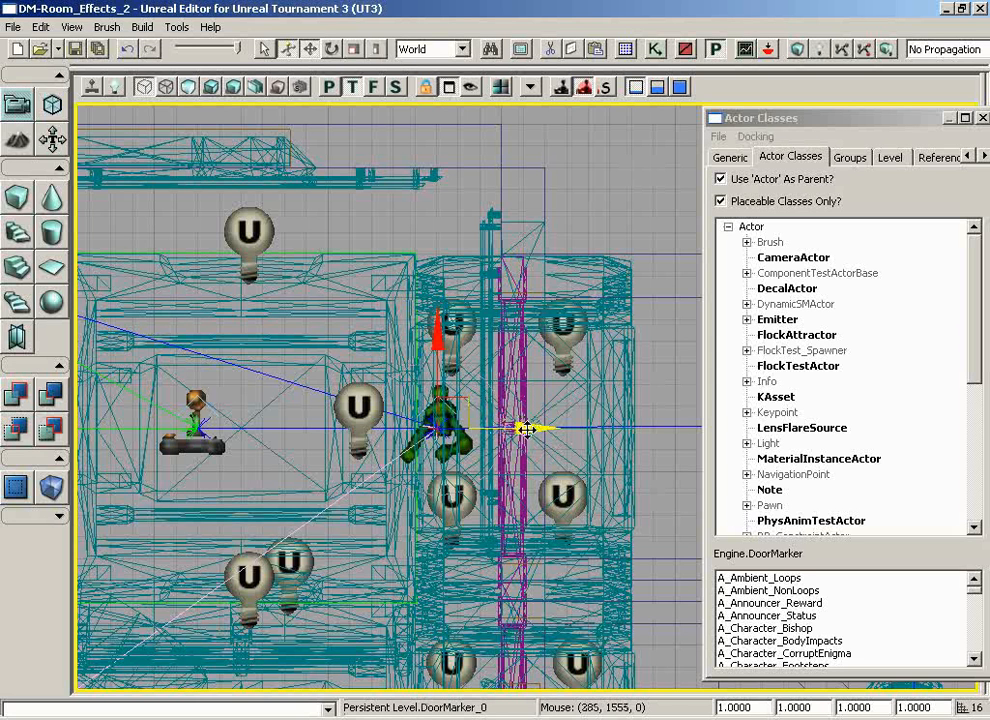
drag(525, 428, 635, 429)
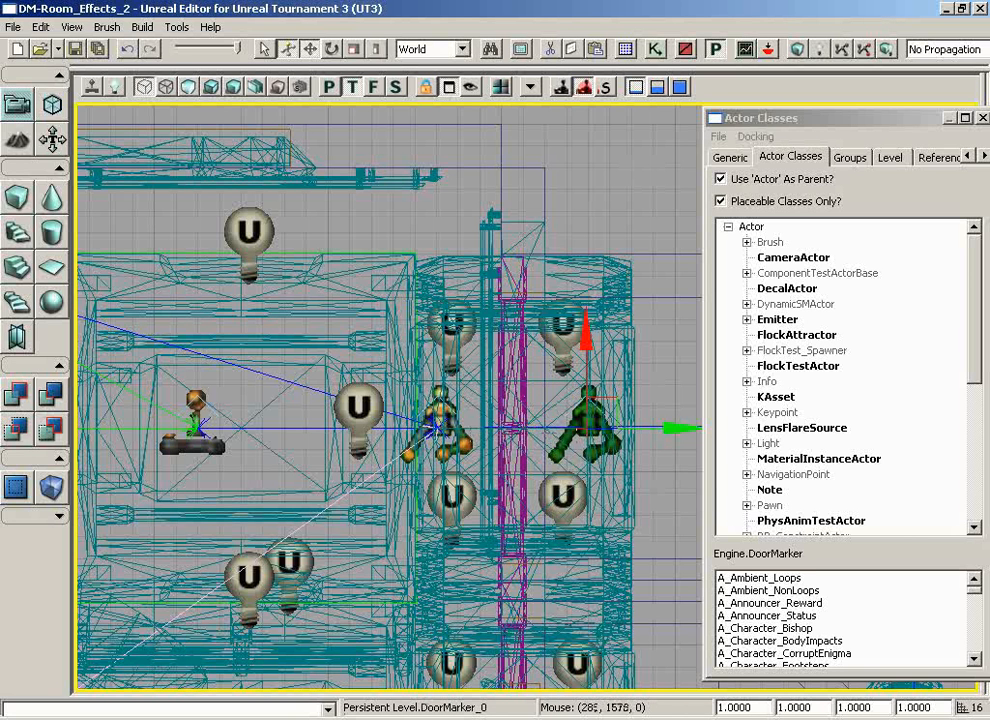
drag(681, 421, 670, 424)
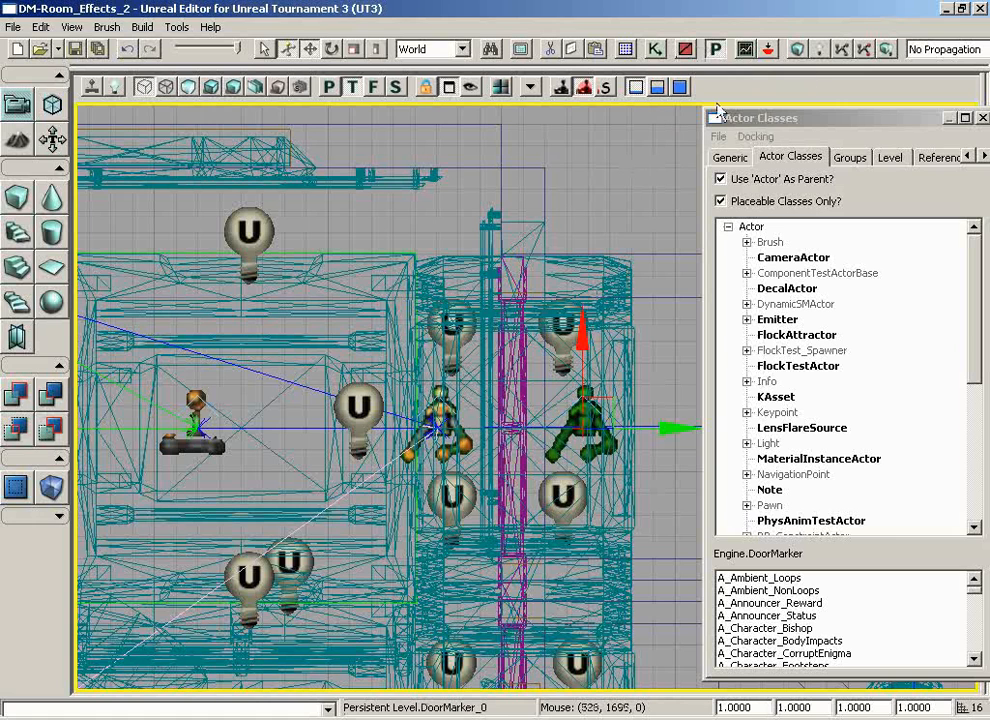
click(840, 48)
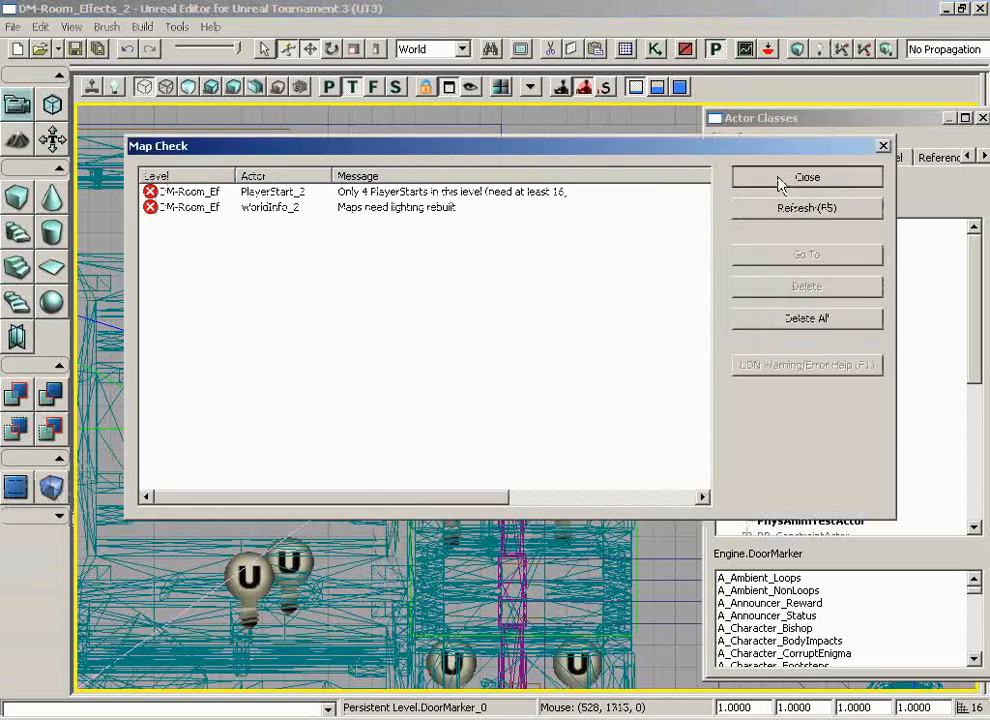
click(770, 176)
Step: Select the UTWeaponPickupFactory actor class under NavigationPoint, PickupFactory and UTPickupFactory
drag(410, 398, 893, 418)
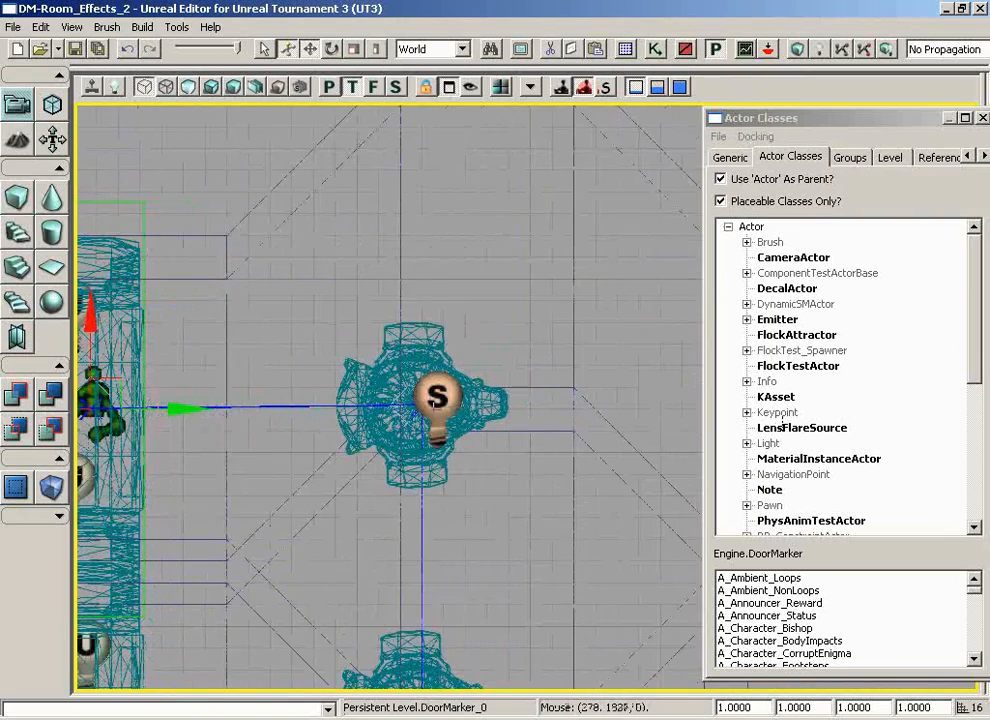
drag(155, 432, 280, 427)
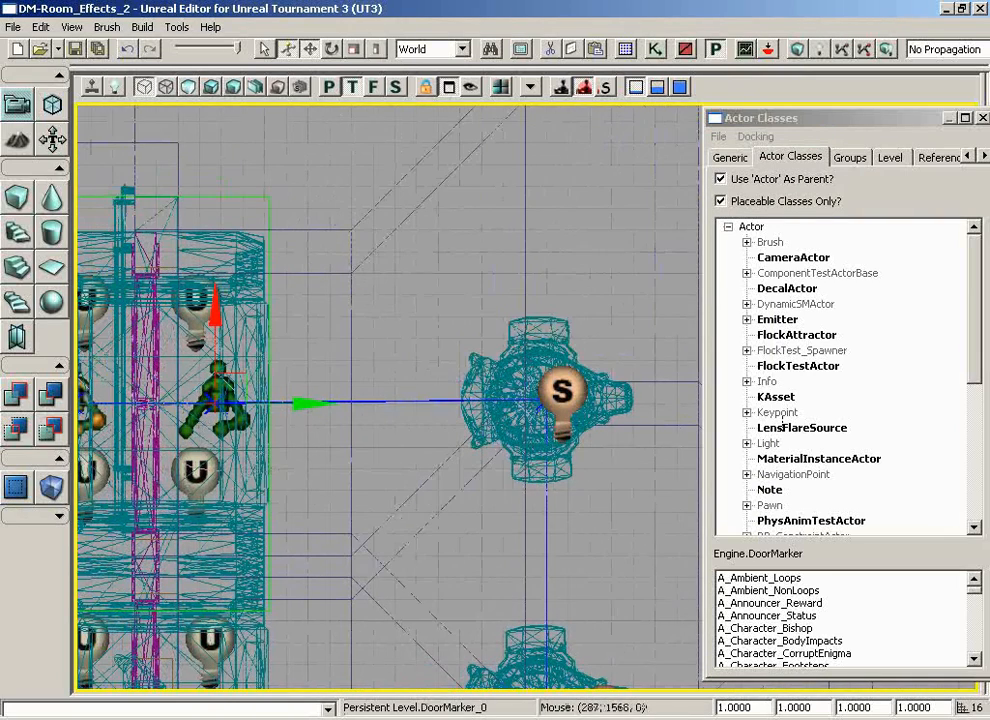
drag(619, 495, 830, 490)
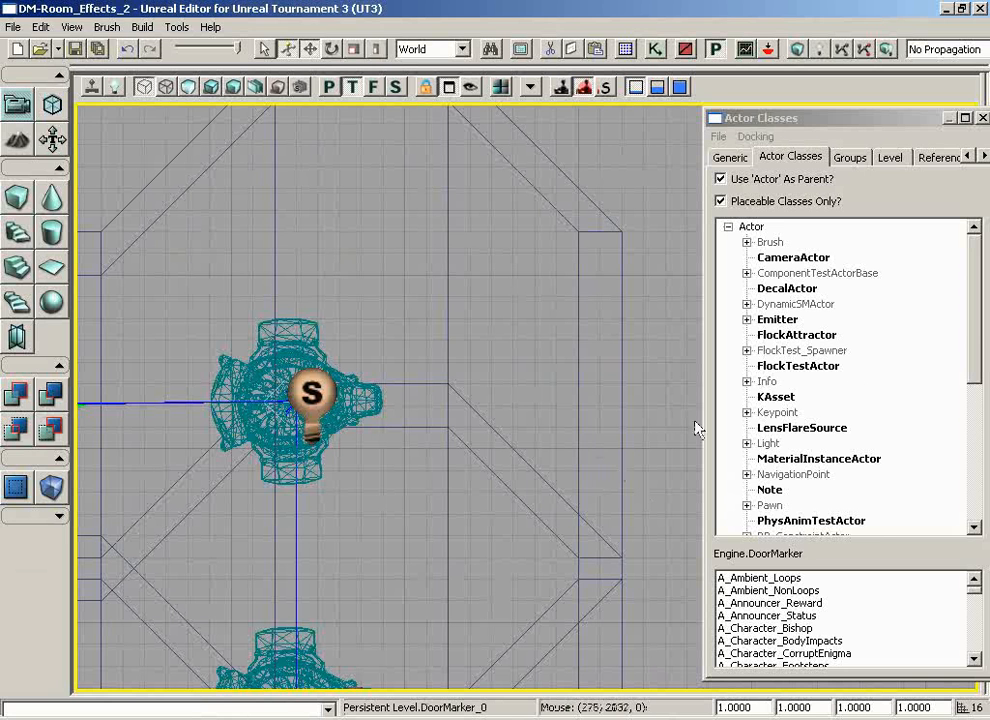
drag(973, 314, 957, 360)
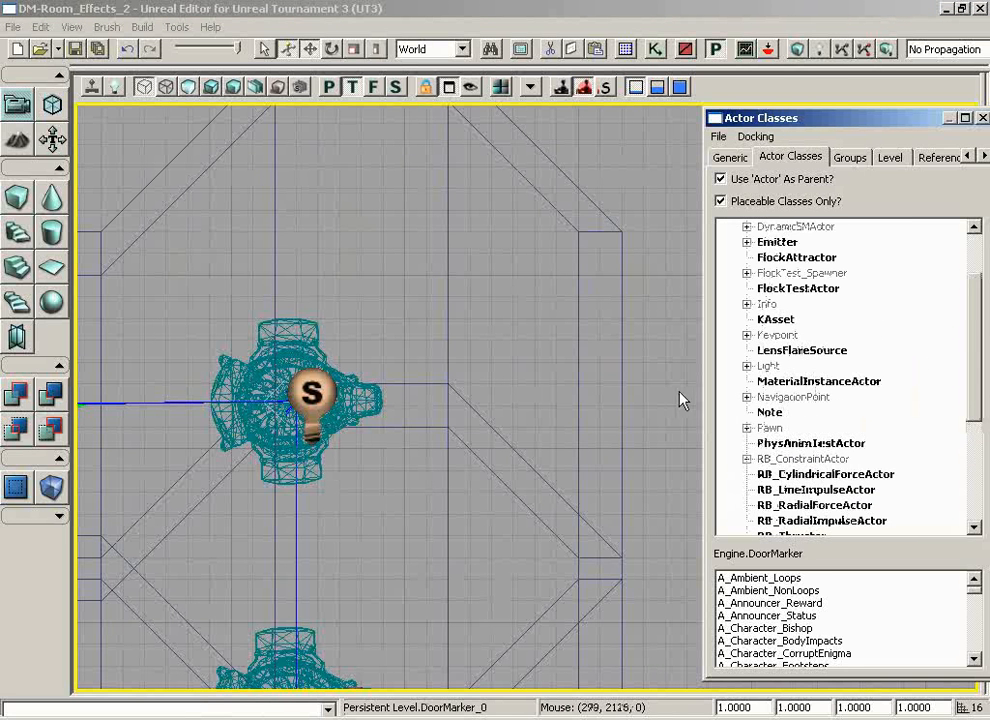
click(748, 397)
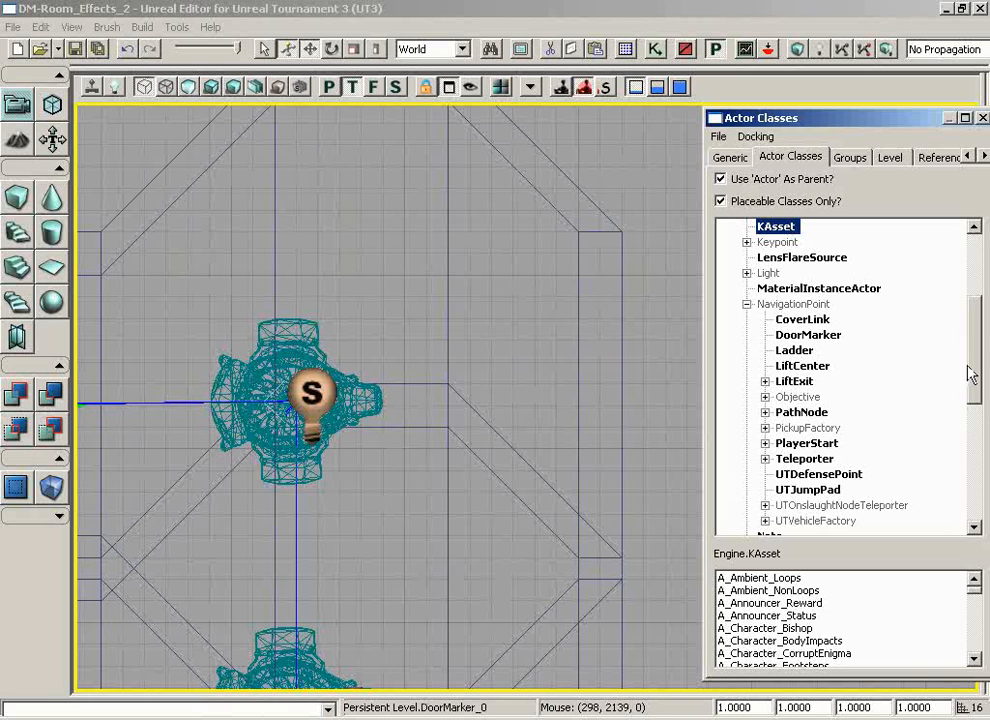
click(765, 428)
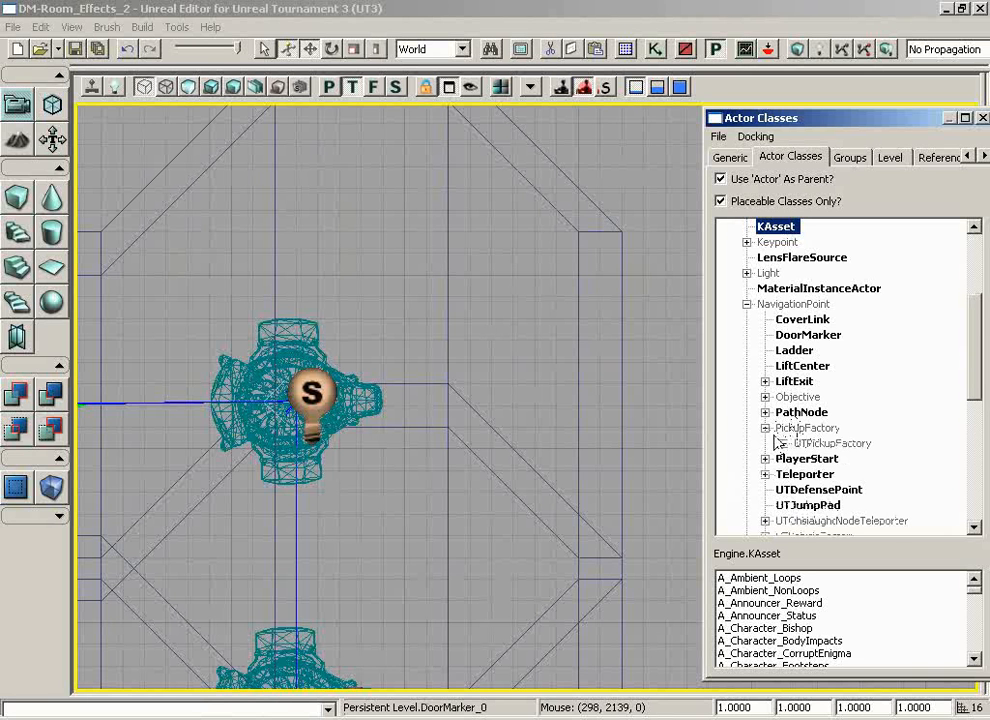
click(783, 443)
drag(975, 360, 974, 396)
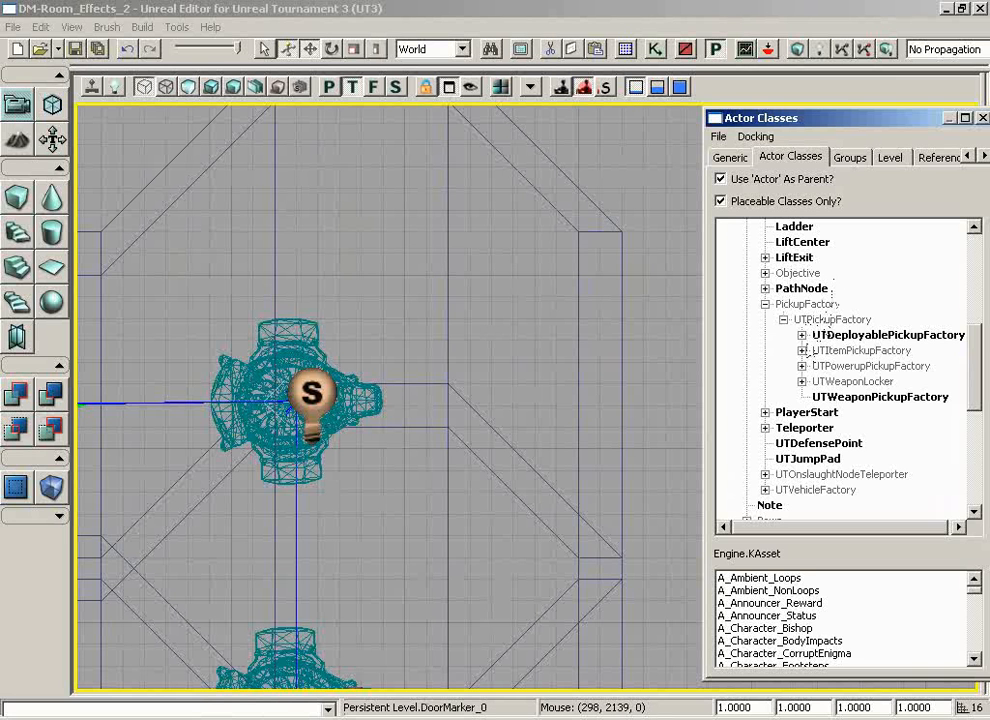
click(801, 382)
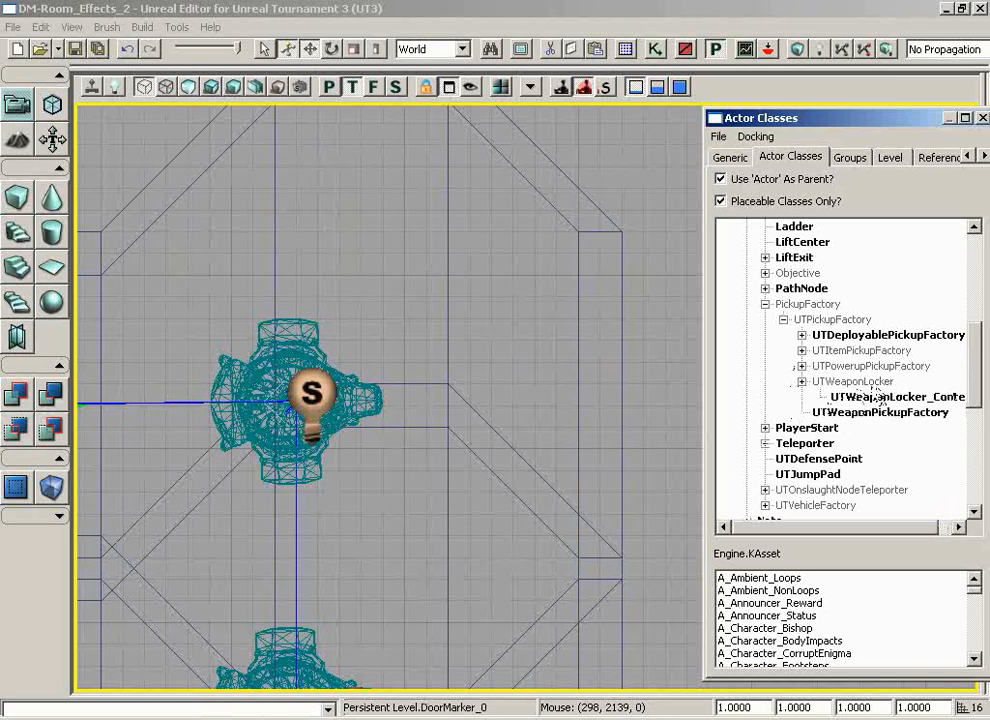
click(830, 412)
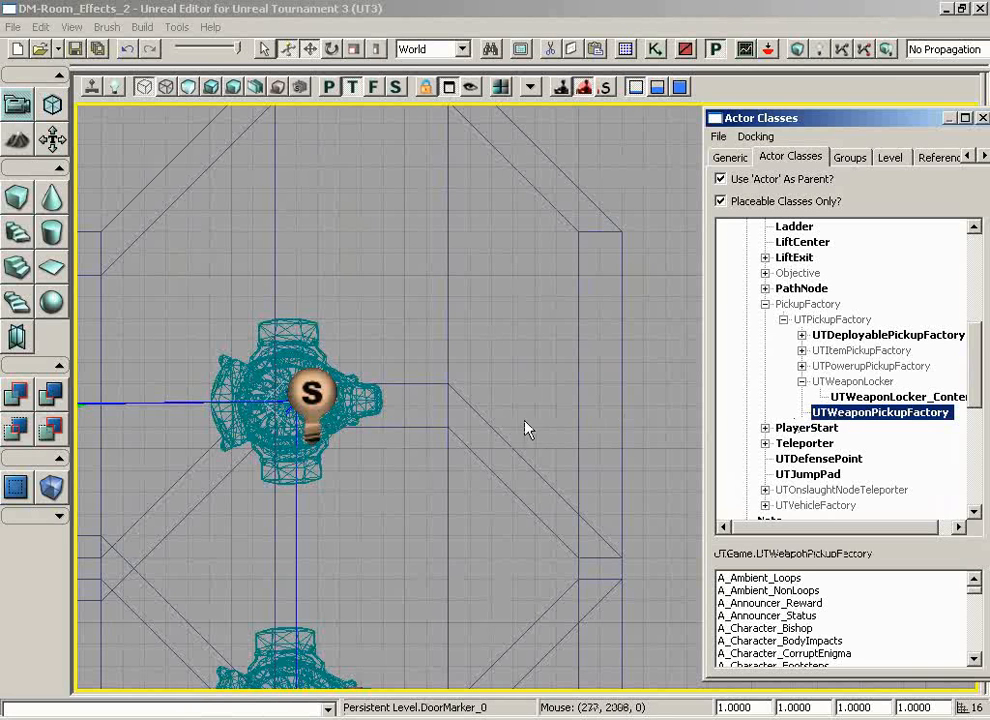
Step: Add a UTWeaponPickupFactory on the room floor beside the glowing circular base, using the lit perspective view
click(329, 88)
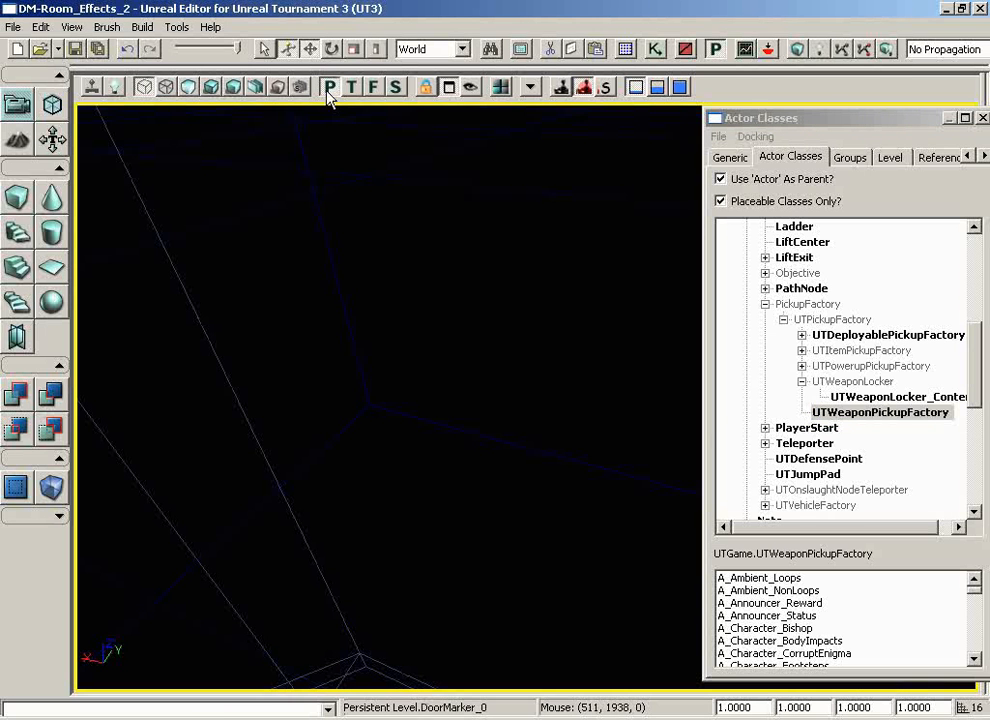
click(218, 92)
drag(365, 291, 570, 445)
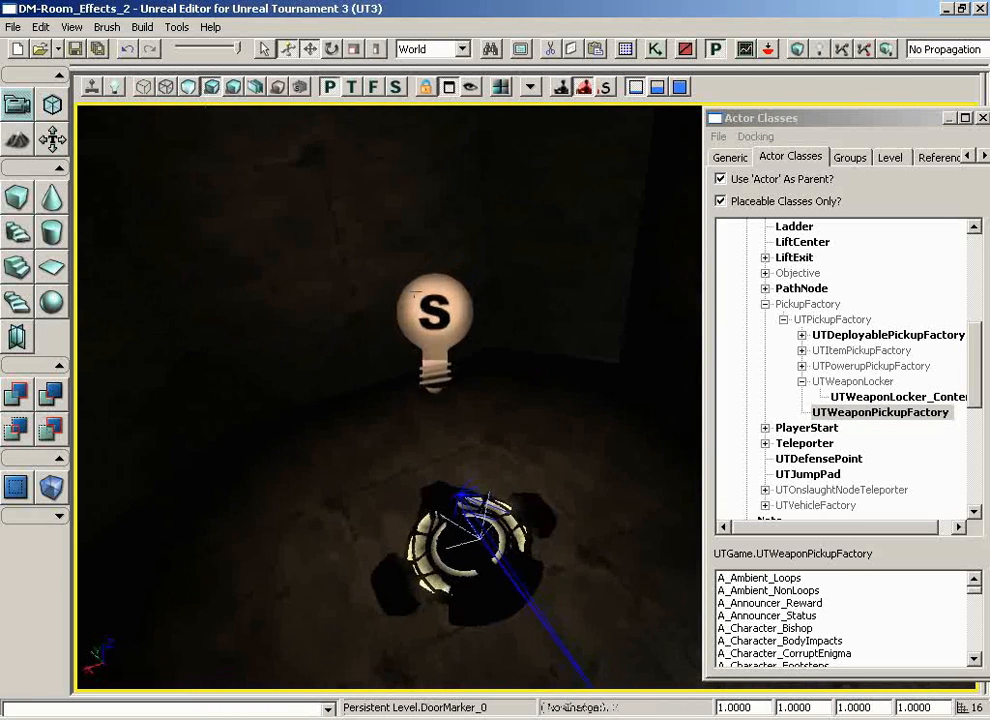
right_drag(570, 445, 409, 291)
mouse_move(349, 352)
right_down()
mouse_move(110, 351)
mouse_move(345, 355)
right_up()
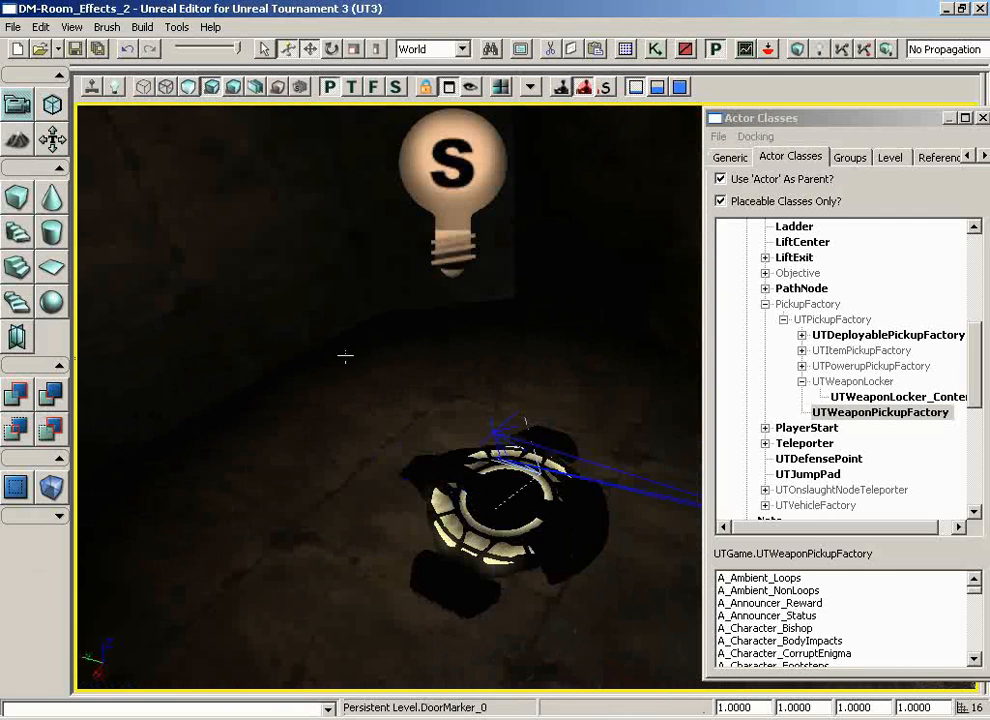
right_click(276, 417)
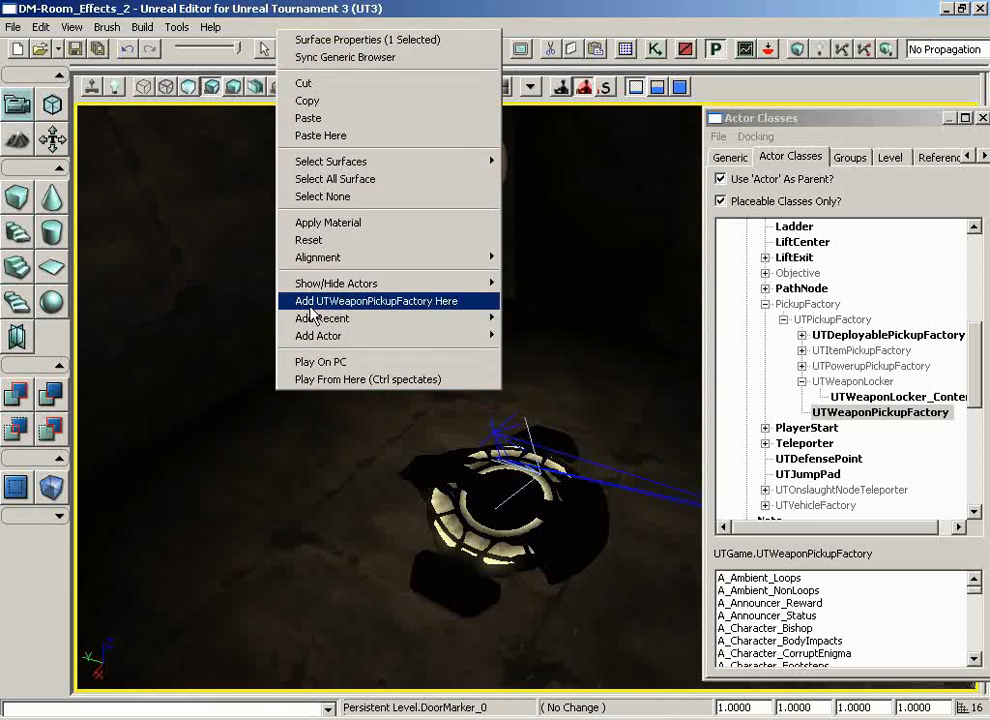
click(311, 302)
Step: Set the new weapon pickup factory's WeaponPickupClass to UTWeap_RocketLauncher and close its properties
double_click(266, 398)
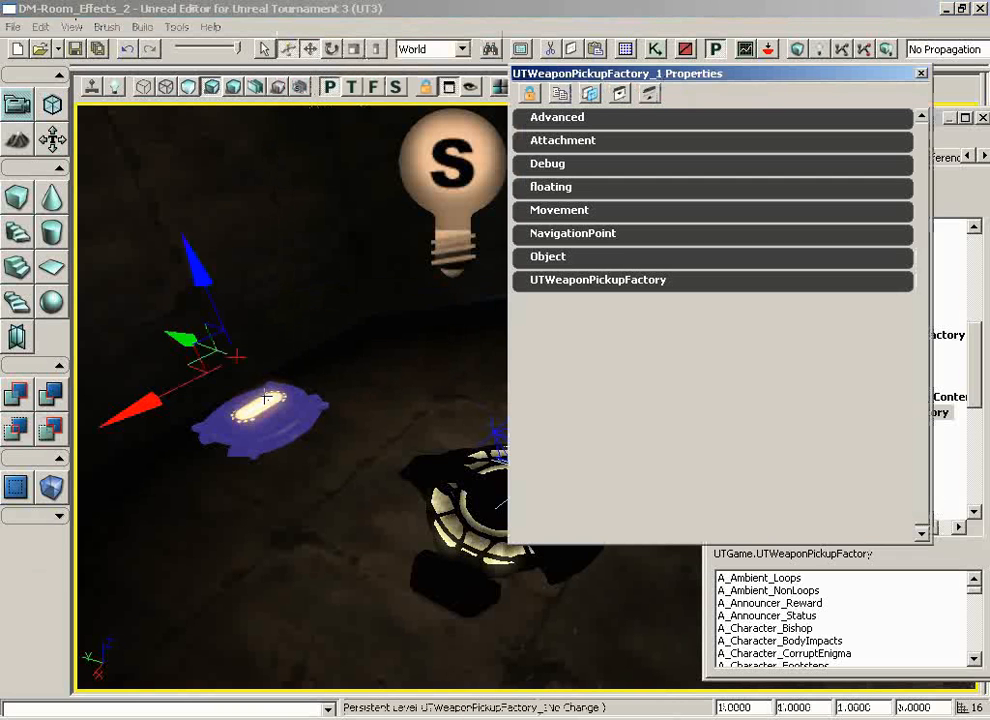
click(540, 288)
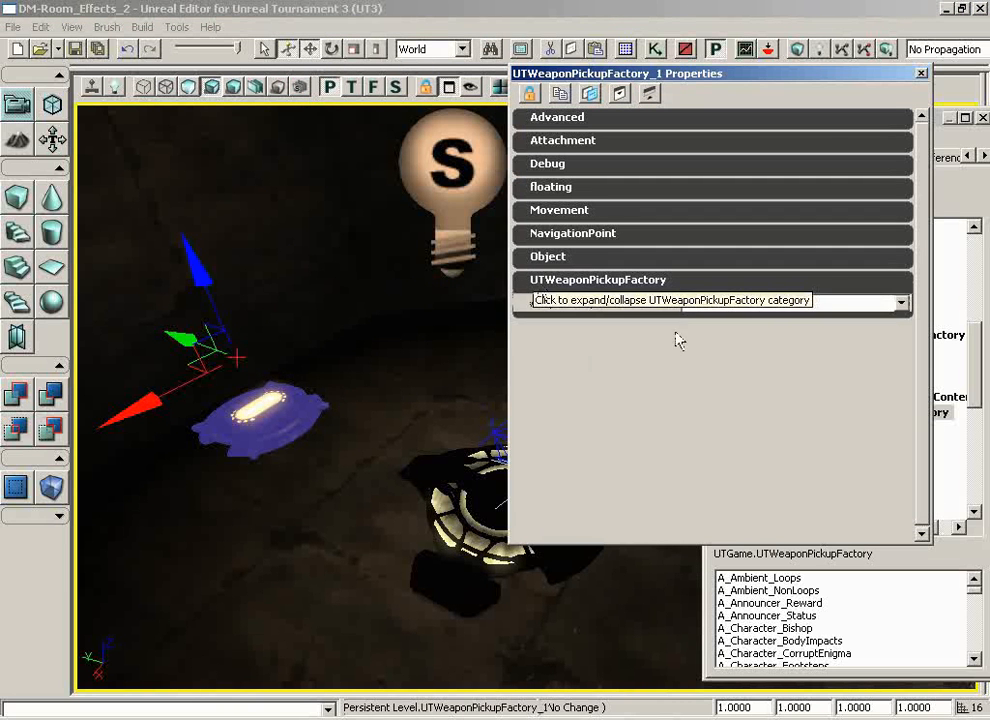
click(724, 309)
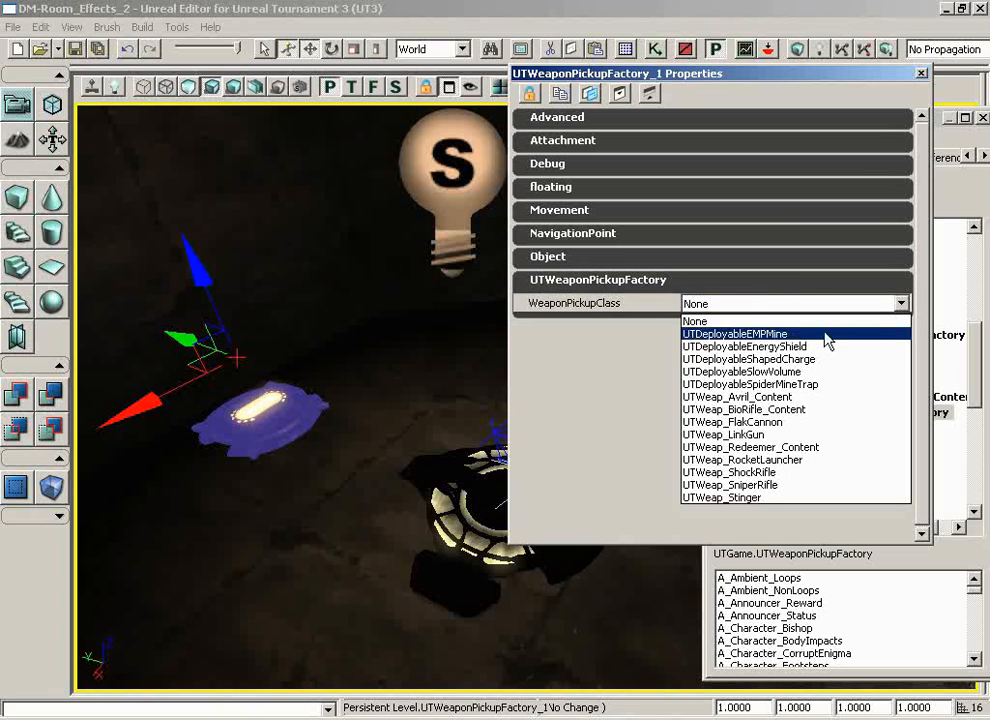
click(845, 460)
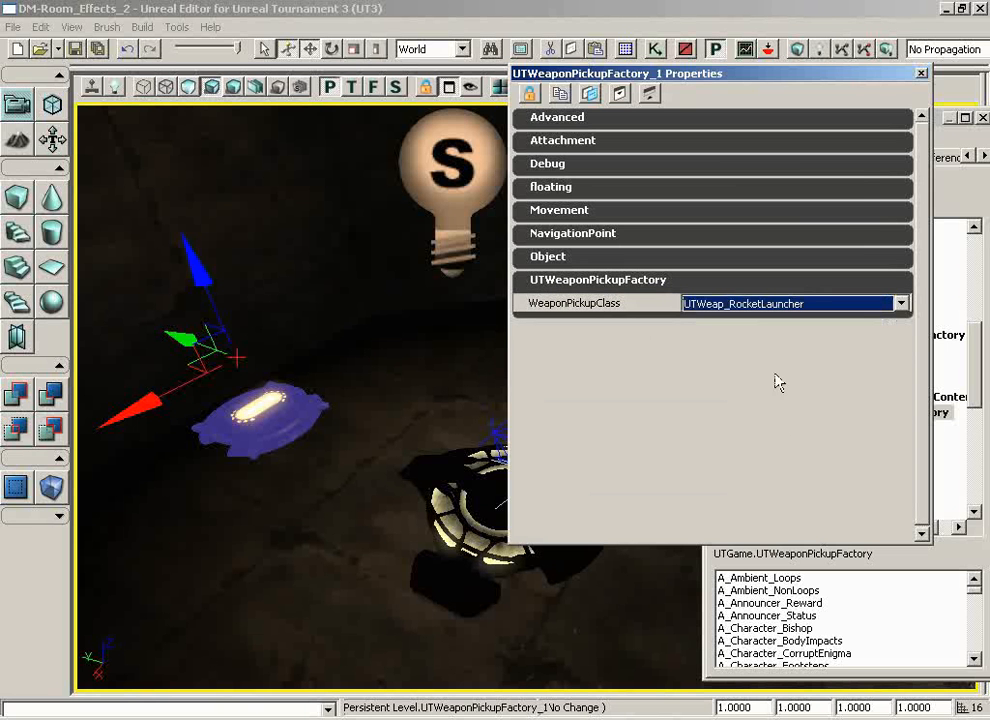
click(921, 73)
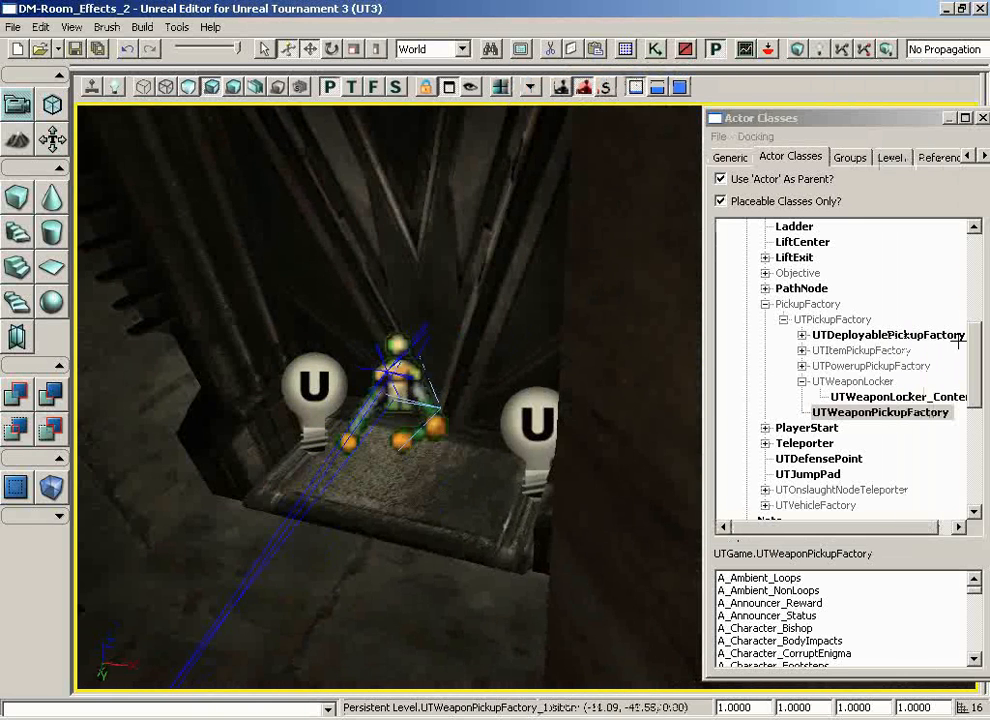
Step: Rebuild the AI paths with the new weapon pickup included and dismiss the map check
drag(958, 341, 977, 206)
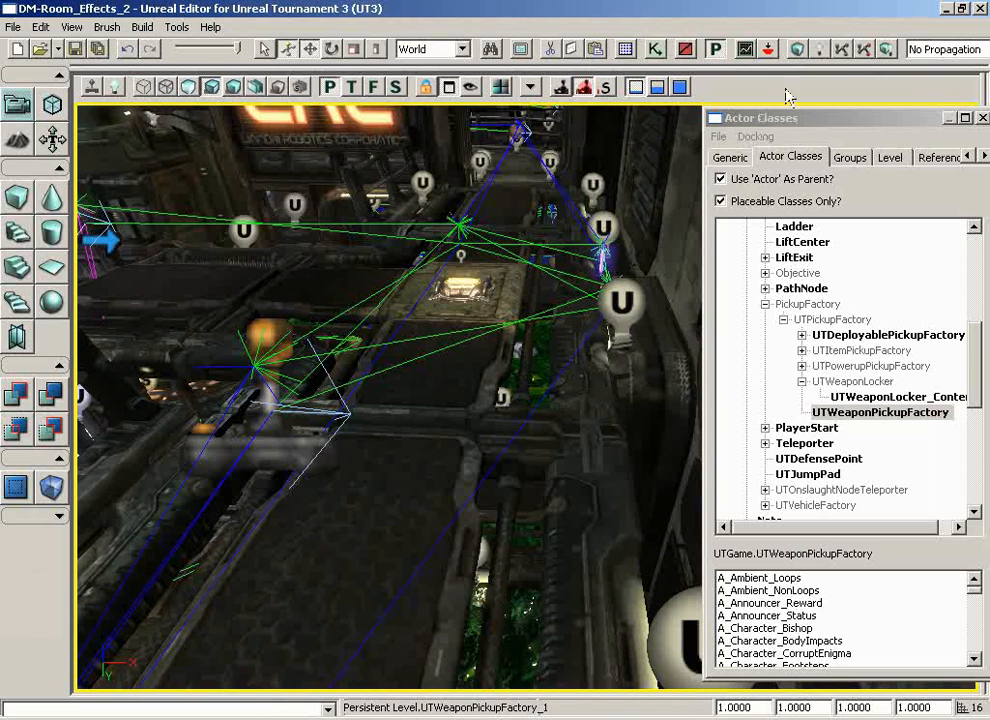
click(862, 48)
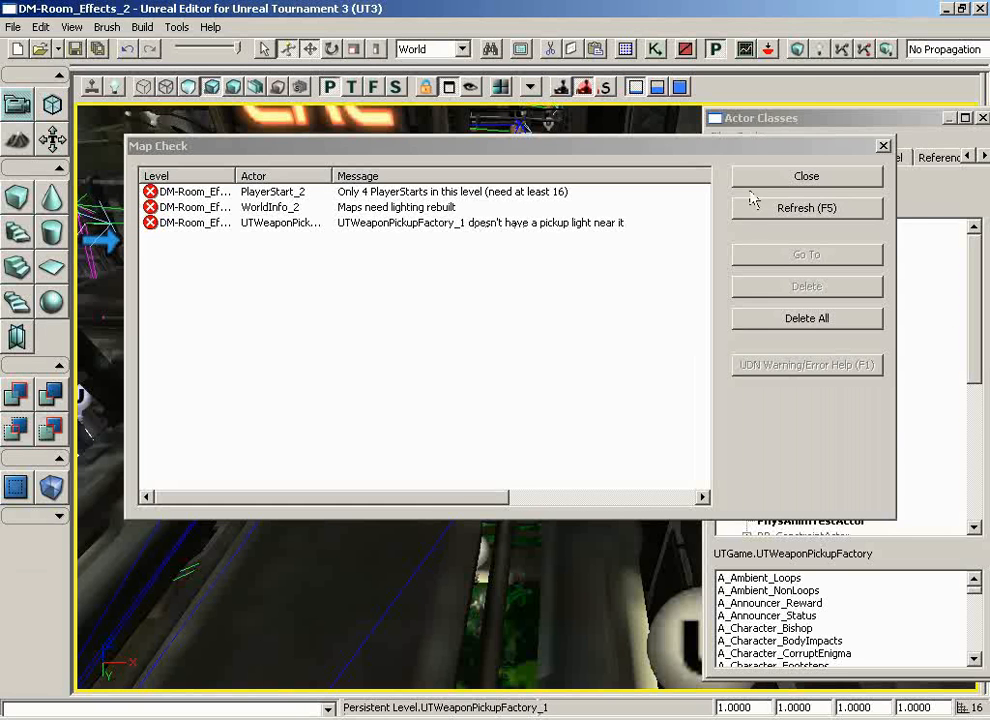
click(756, 177)
Step: Add pickup lights to the level's pickups, then build everything and dismiss the map check
click(176, 27)
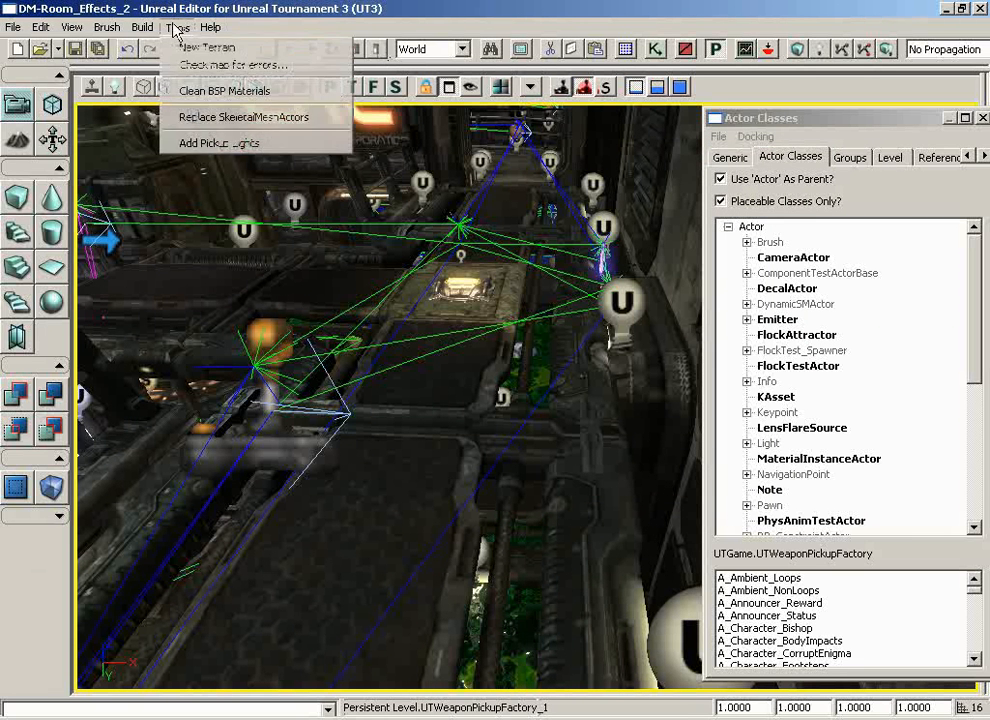
click(219, 143)
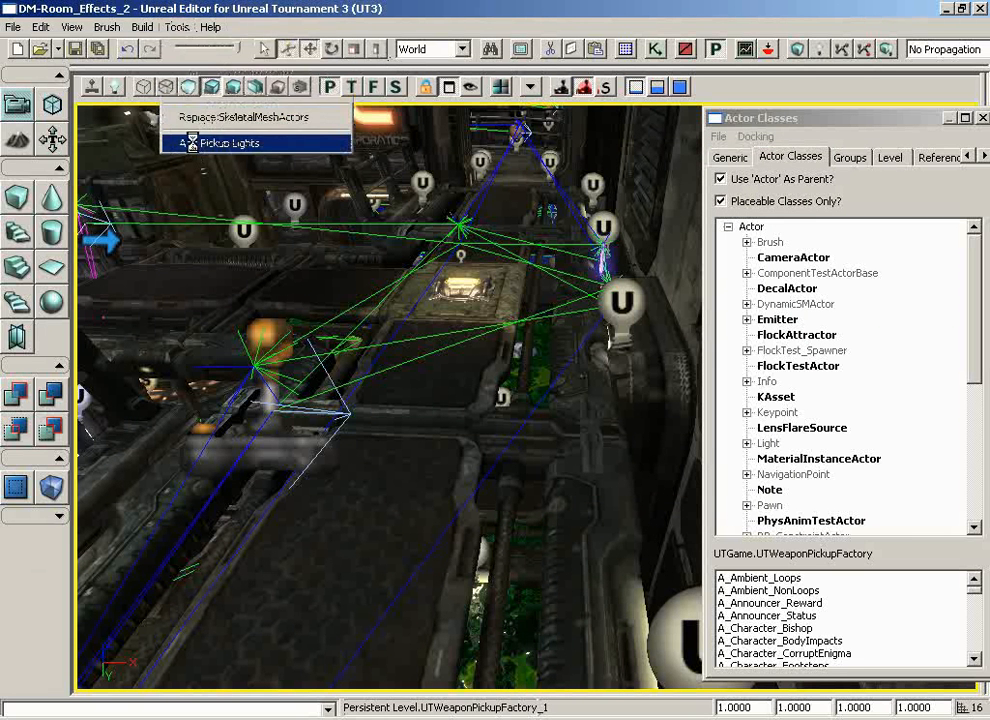
click(884, 50)
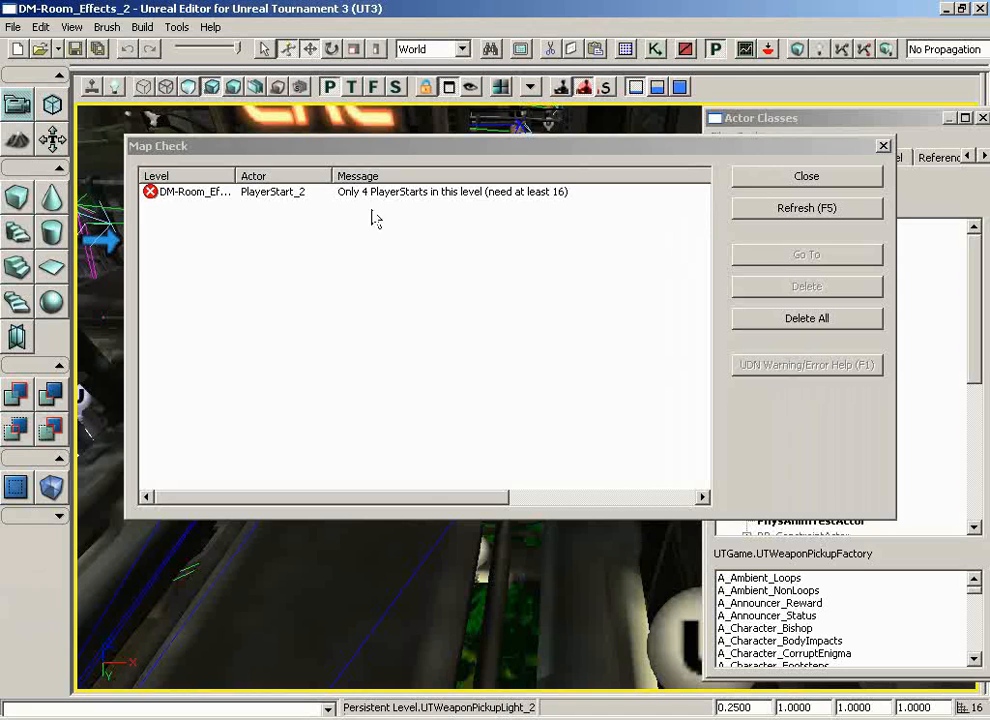
click(806, 176)
Step: Play the level from the walkway as a spectator to watch the bots, then end the test
drag(529, 372, 499, 327)
right_click(490, 314)
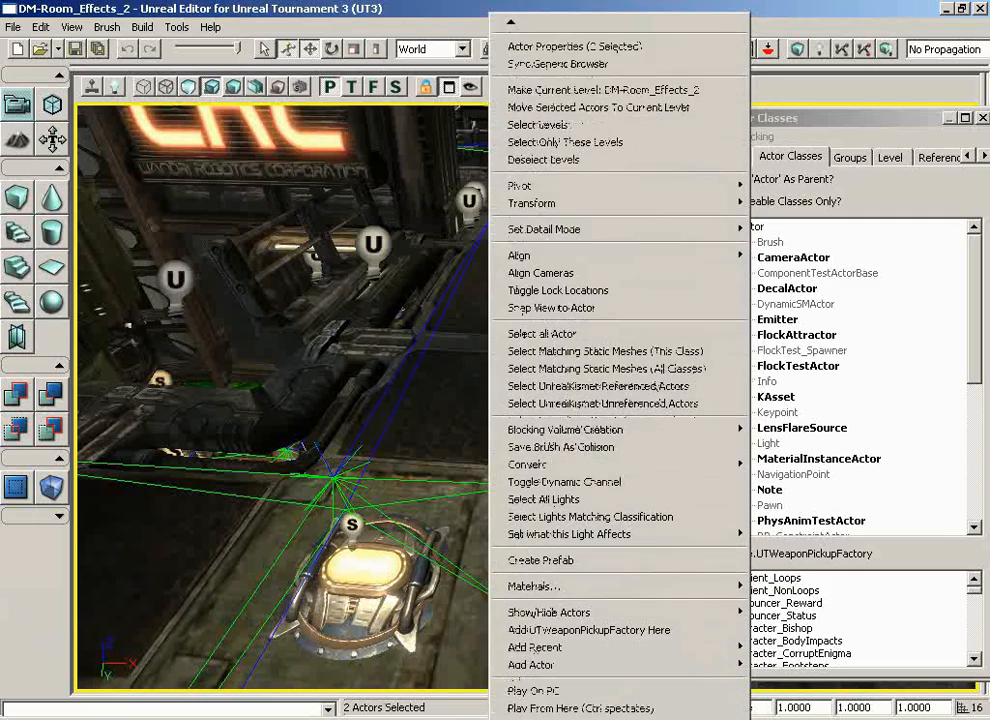
click(563, 704)
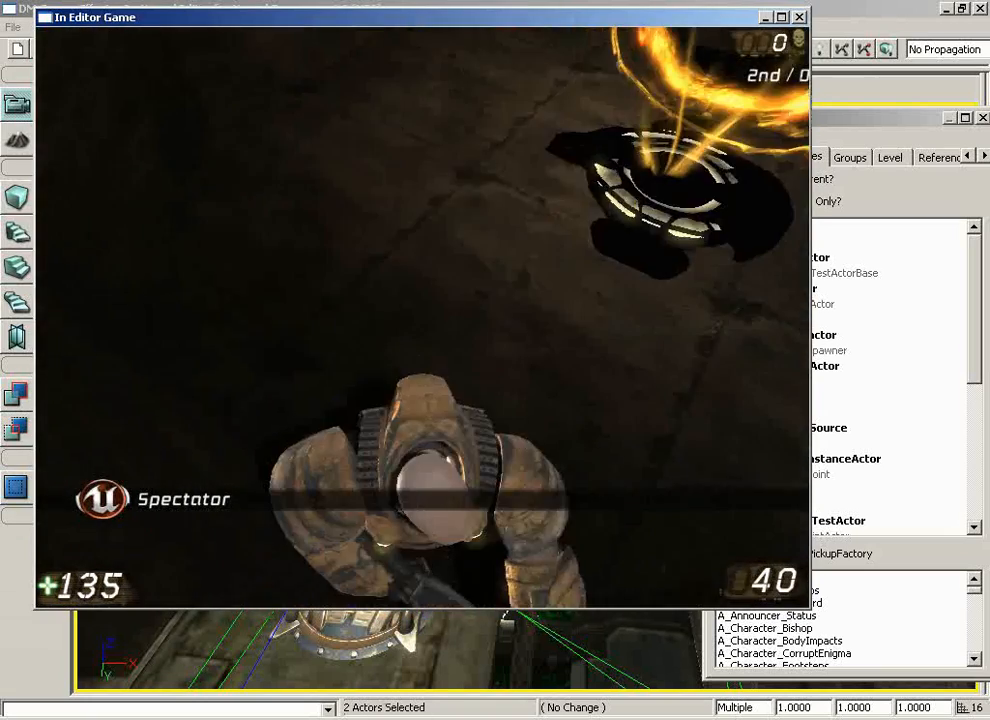
key(Escape)
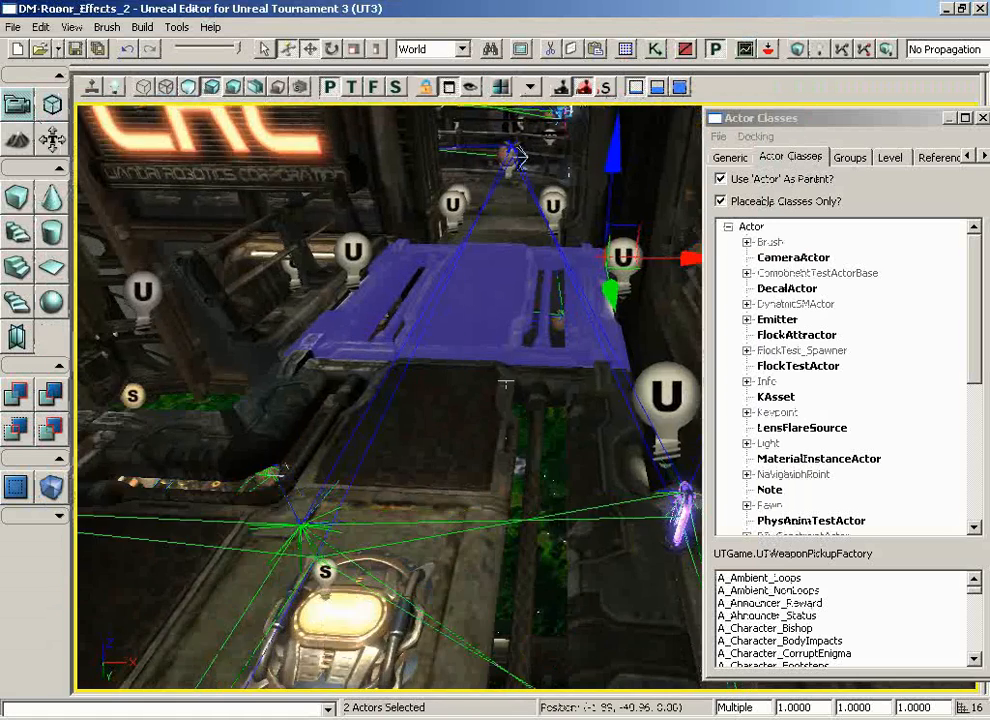
Step: Move the rocket launcher pickup factory along the Y axis to the opposite side of the glowing circular base, near the doorway
drag(505, 383, 495, 399)
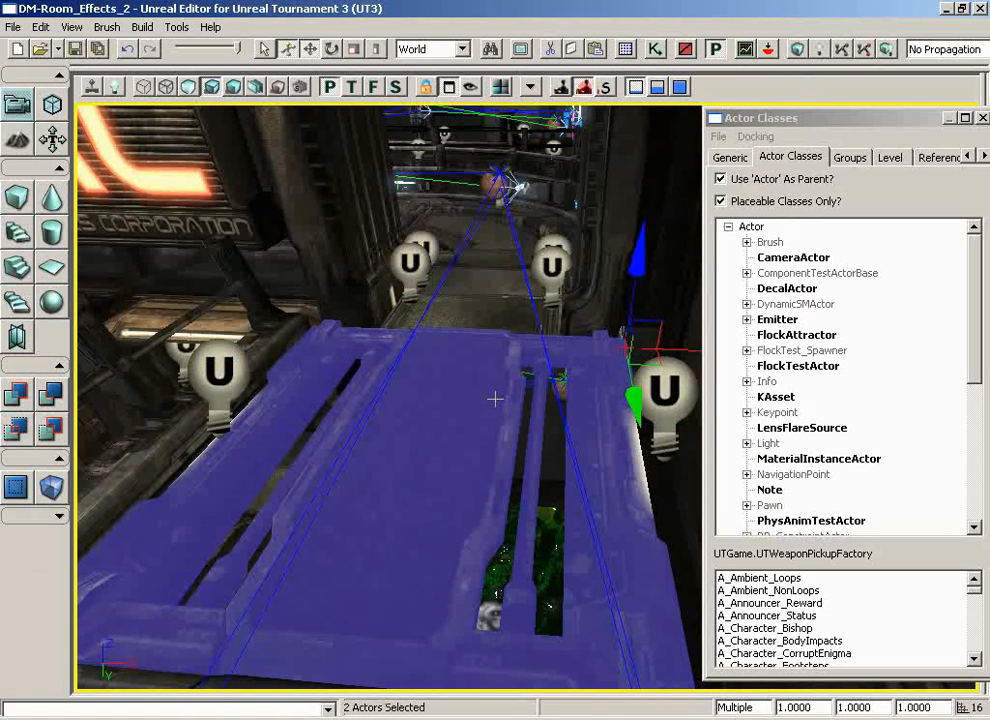
drag(467, 344, 451, 303)
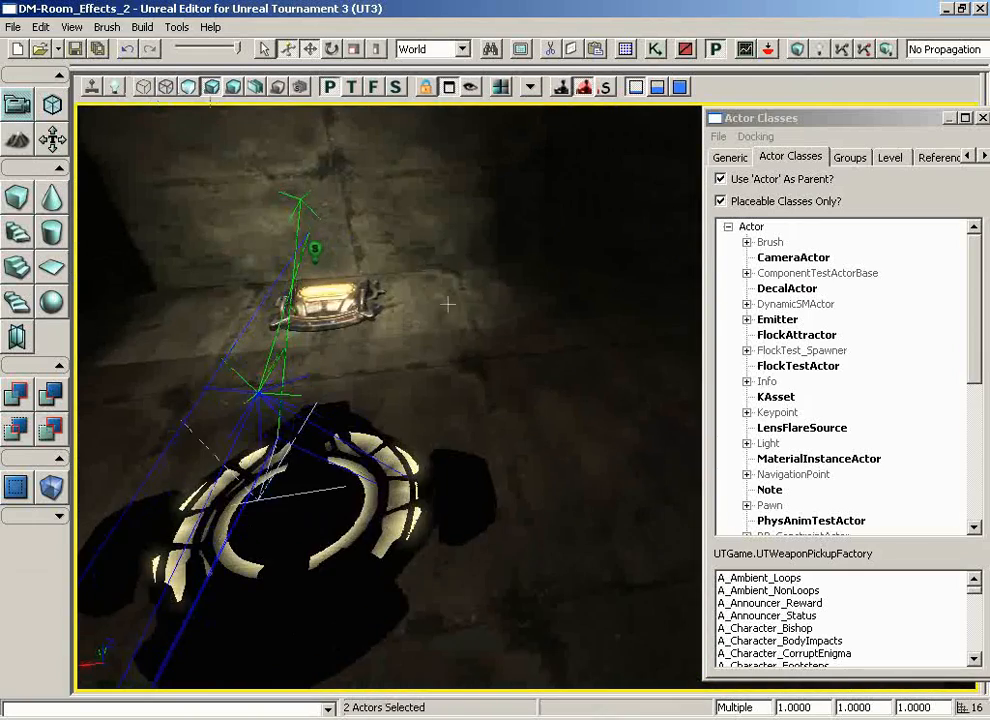
click(325, 300)
drag(325, 300, 172, 218)
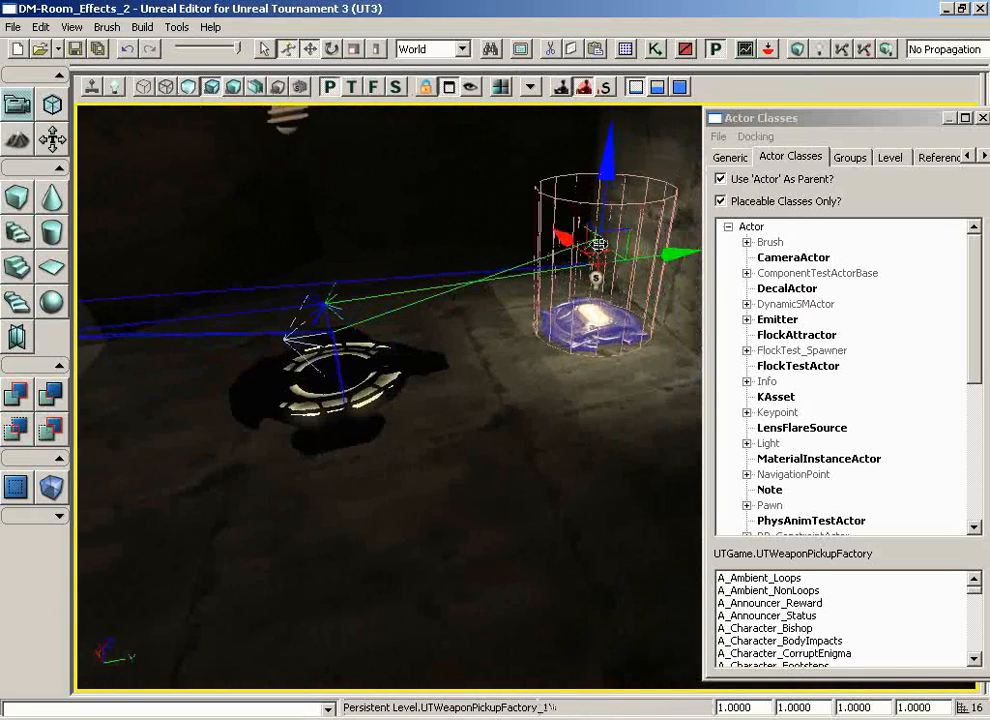
drag(665, 256, 473, 252)
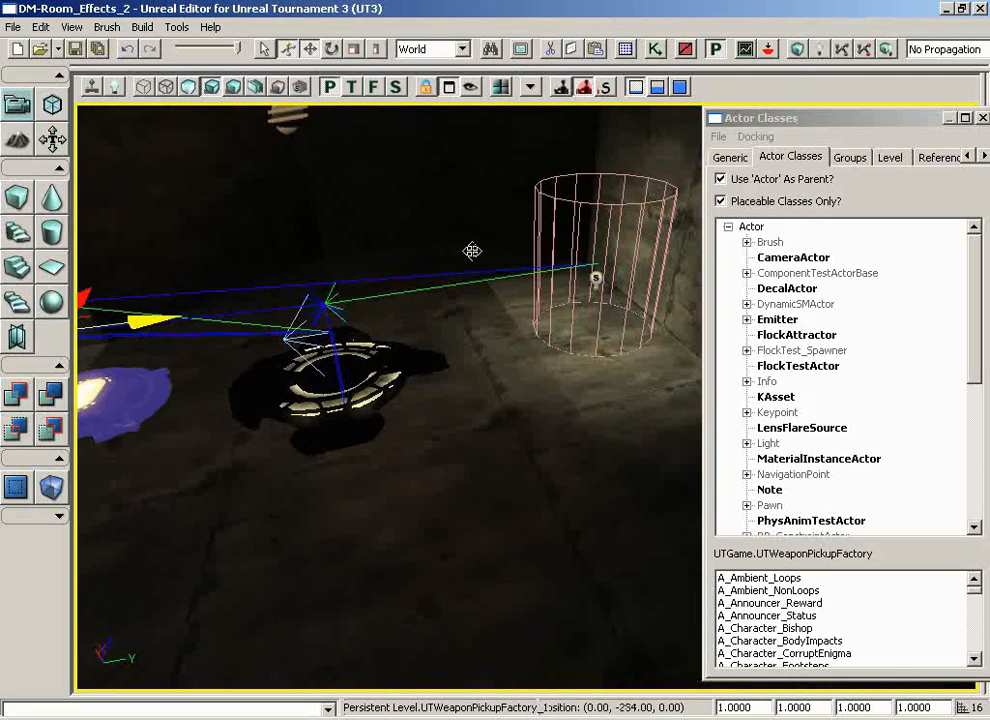
drag(663, 330, 466, 313)
drag(362, 272, 307, 272)
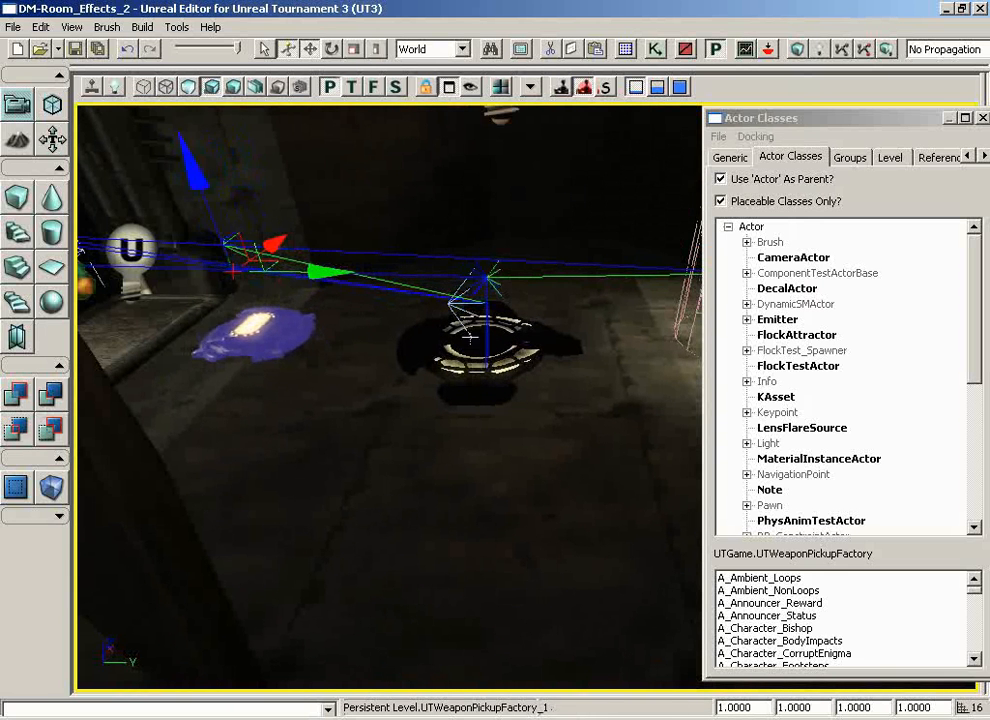
Step: Delete the pickup light left at the pickup's former spot and add pickup lights again
drag(635, 329, 650, 300)
click(667, 284)
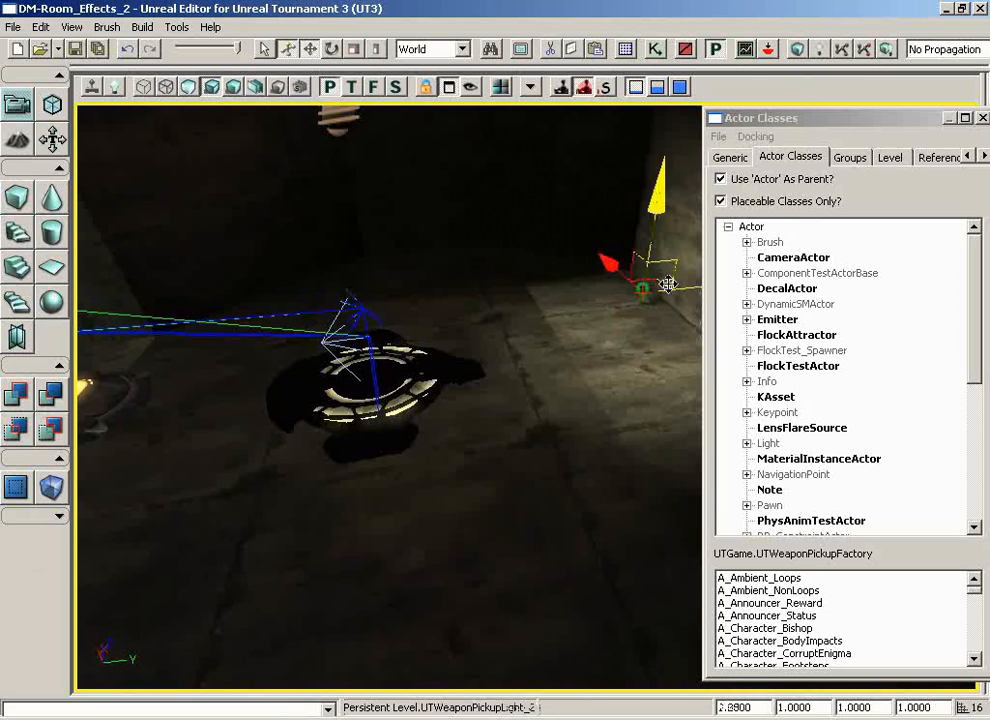
key(Delete)
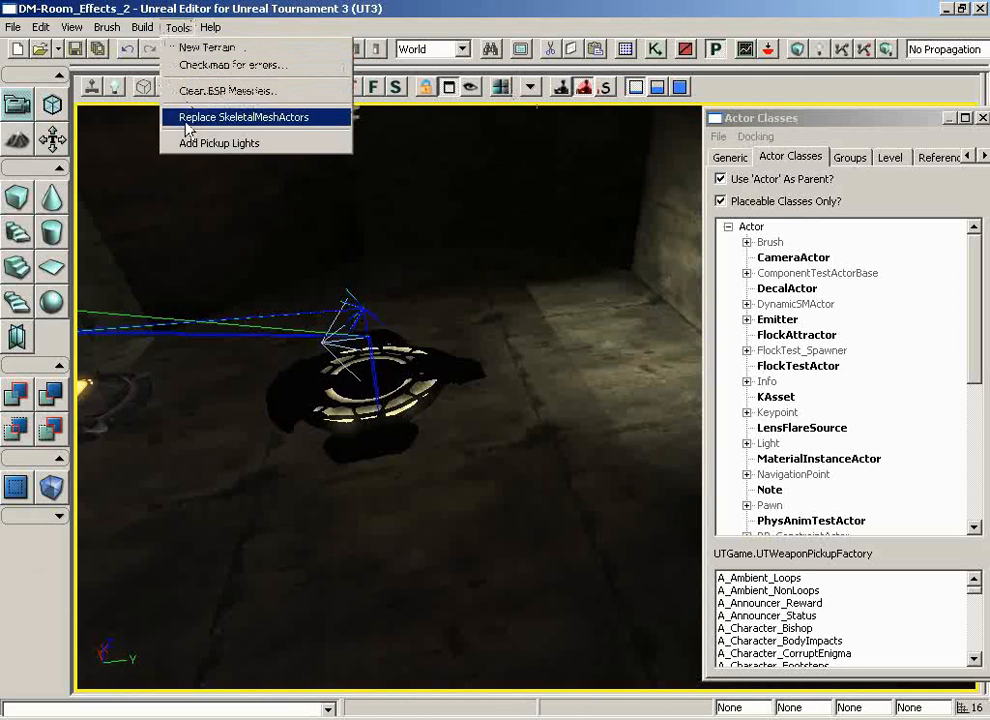
click(192, 143)
Step: Build everything again for the relocated weapon pickup and its new light, and dismiss the map check
drag(80, 355, 214, 364)
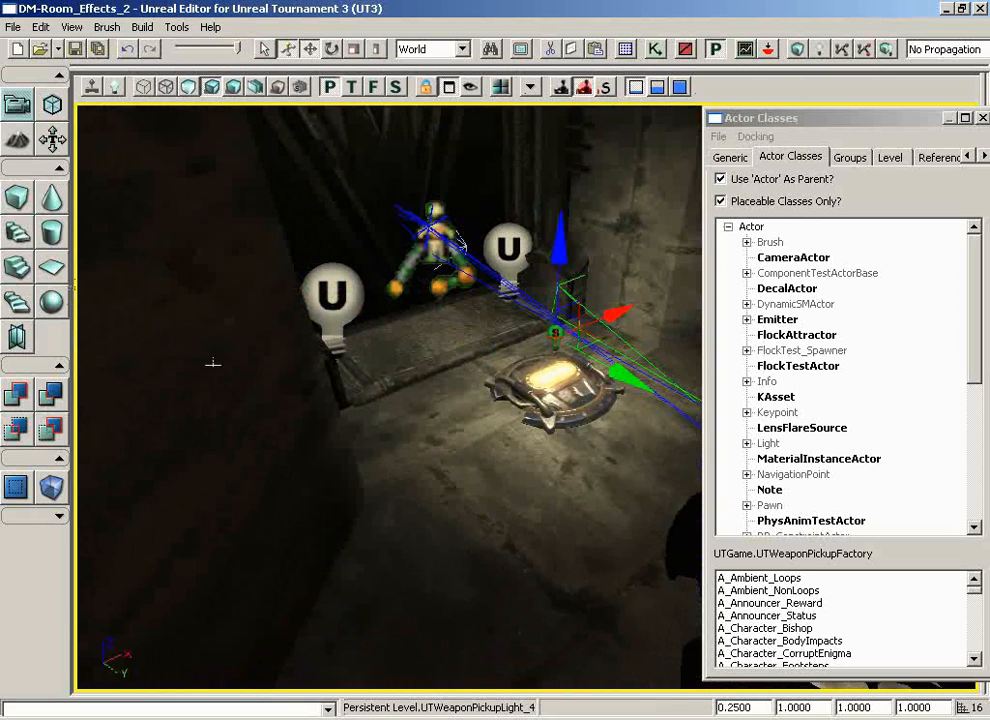
click(886, 49)
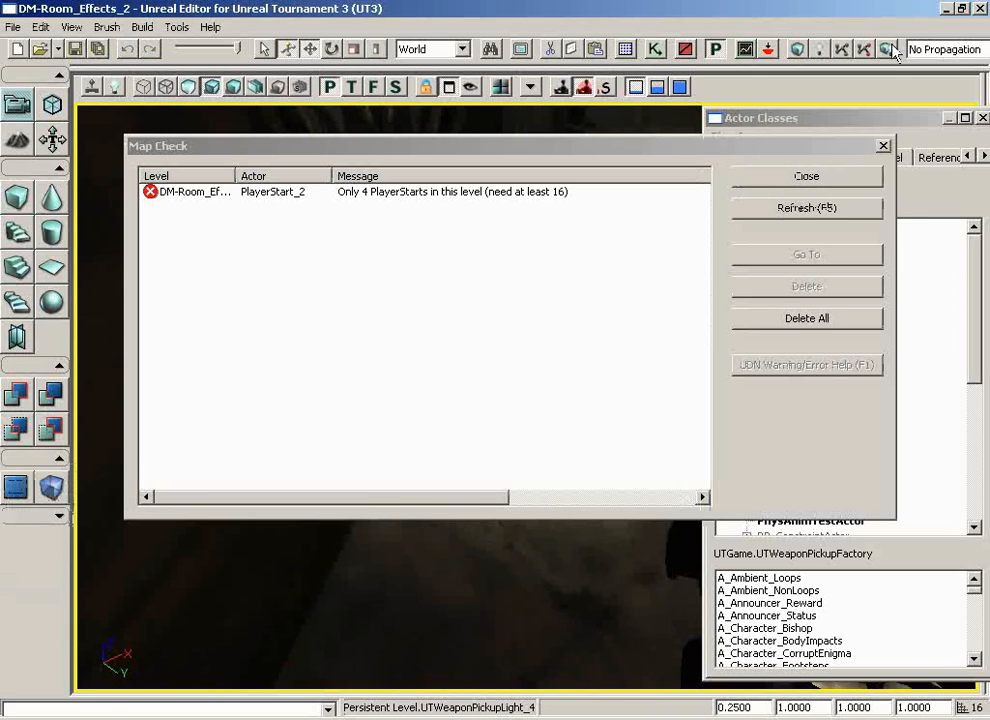
click(806, 176)
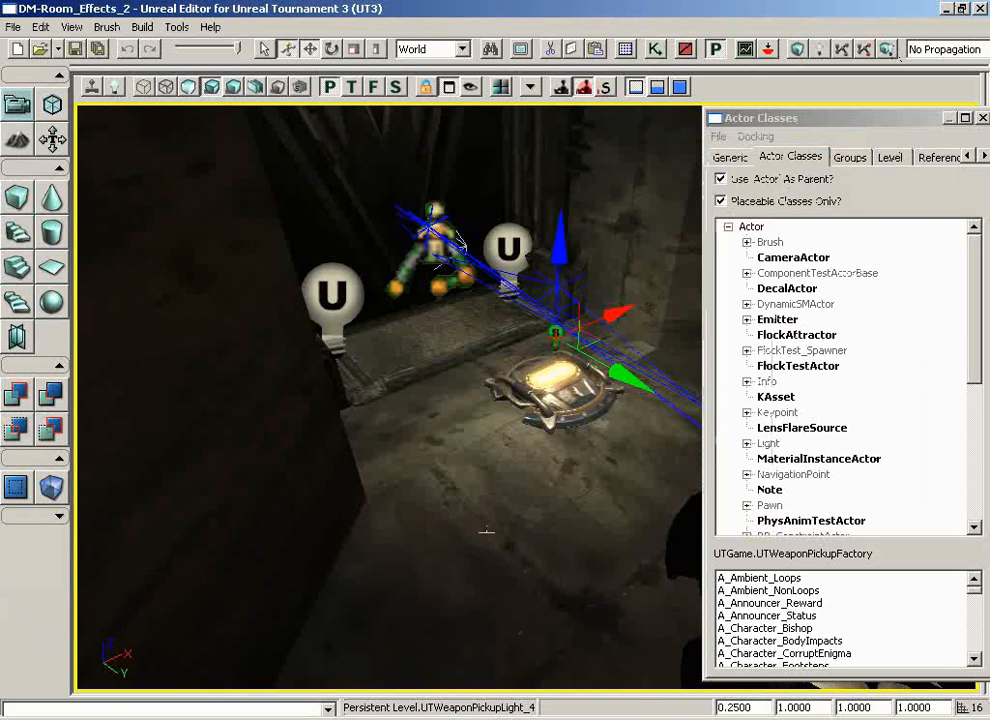
Step: Examine the path connection running from the upper doorway across the open gap to the lift exit
drag(486, 532, 300, 125)
drag(525, 565, 310, 325)
right_drag(310, 325, 215, 232)
drag(215, 232, 137, 230)
right_drag(137, 230, 212, 214)
drag(212, 214, 88, 146)
right_drag(508, 540, 500, 570)
drag(500, 570, 500, 485)
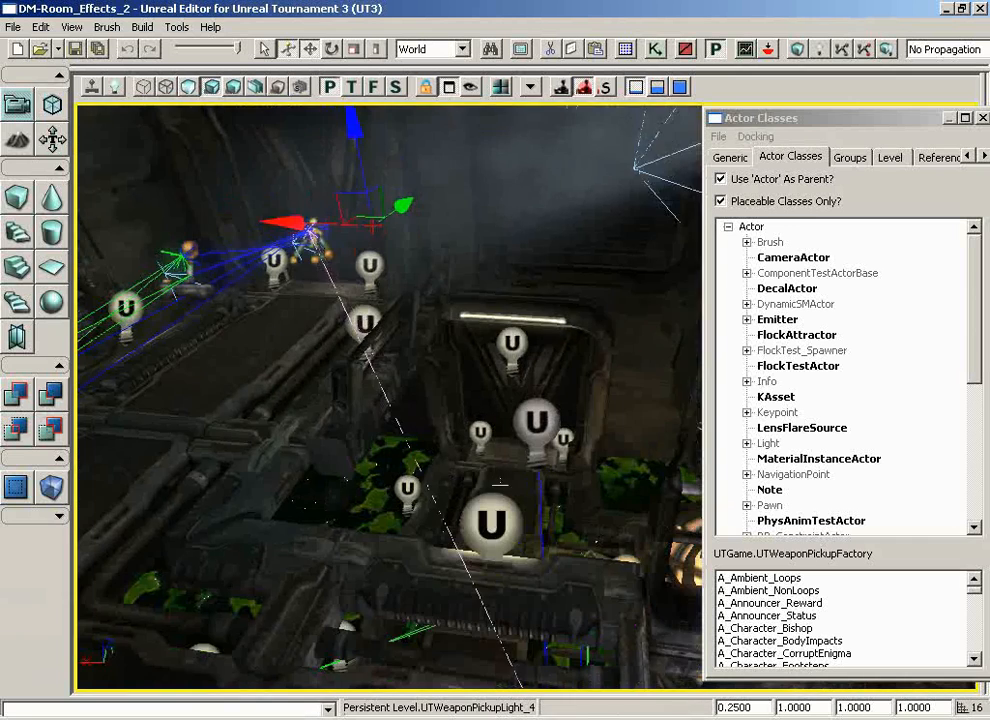
right_drag(500, 485, 450, 480)
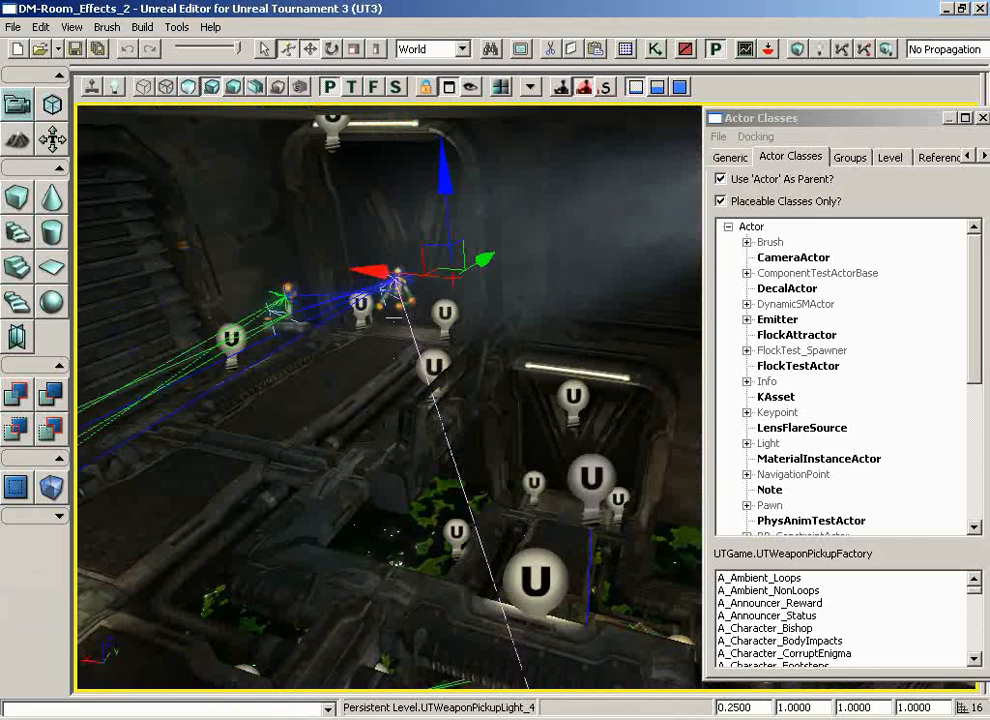
right_drag(395, 358, 312, 428)
mouse_move(447, 437)
mouse_down()
mouse_move(430, 398)
mouse_move(443, 443)
mouse_up()
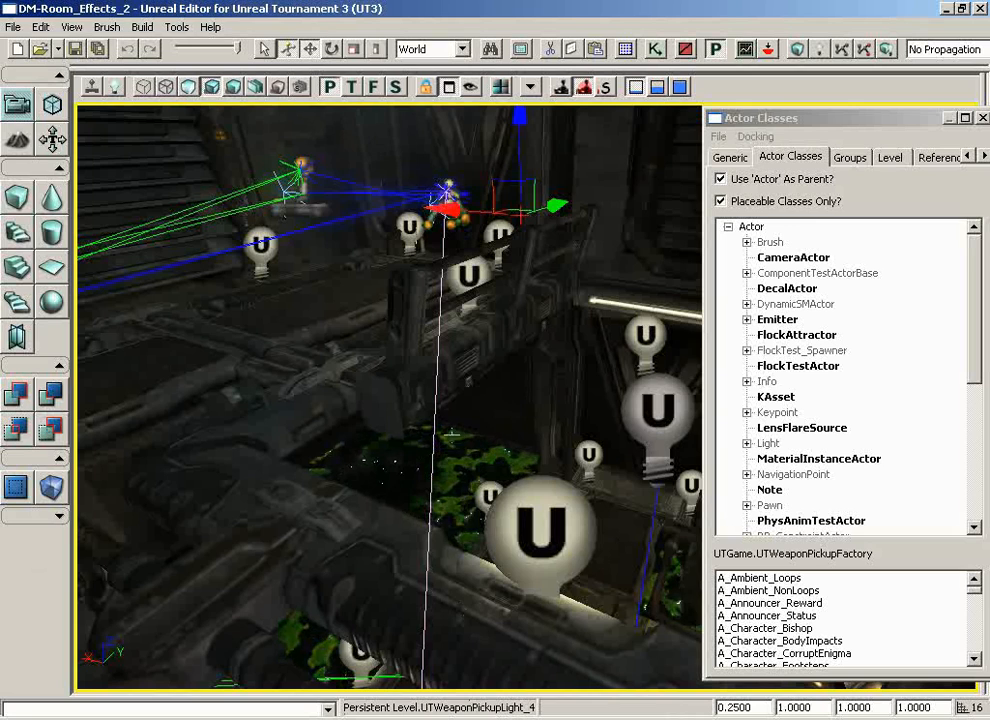
drag(328, 393, 376, 420)
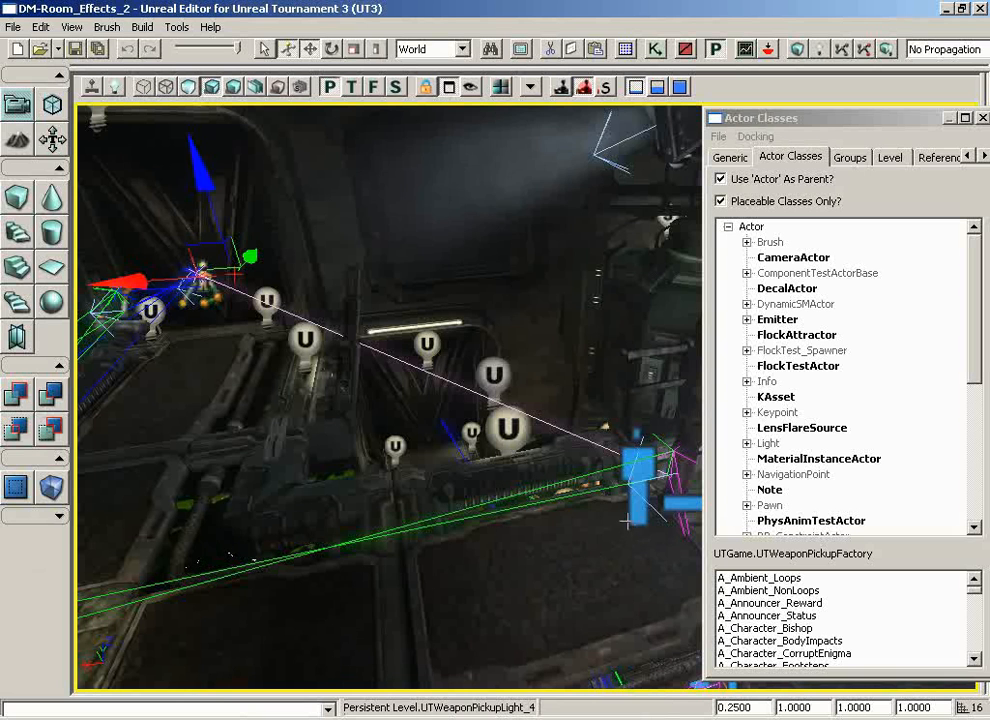
Step: Proscribe the path between the lift exit and the navigation point in the upper doorway, selecting both together
click(640, 478)
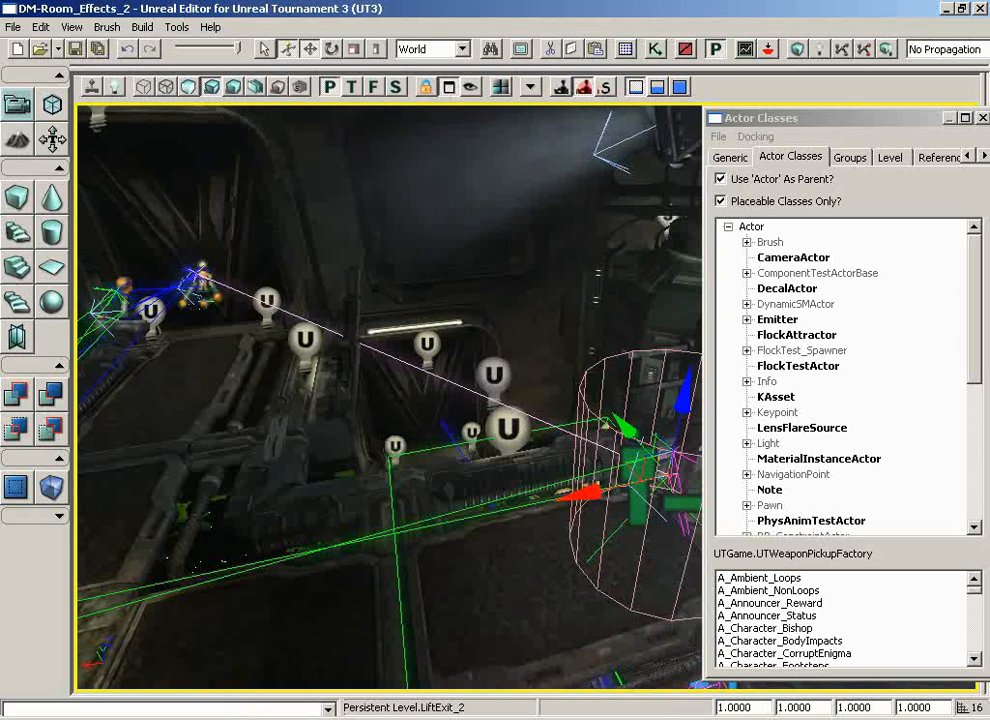
ctrl+click(480, 190)
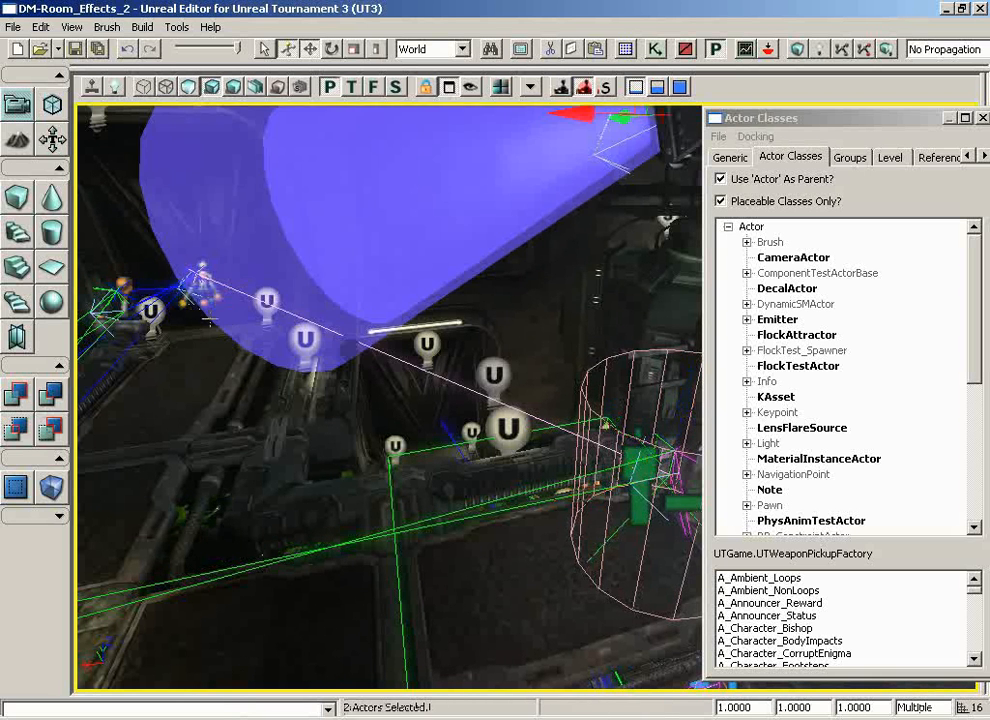
ctrl+click(314, 258)
drag(314, 258, 90, 150)
ctrl+click(355, 374)
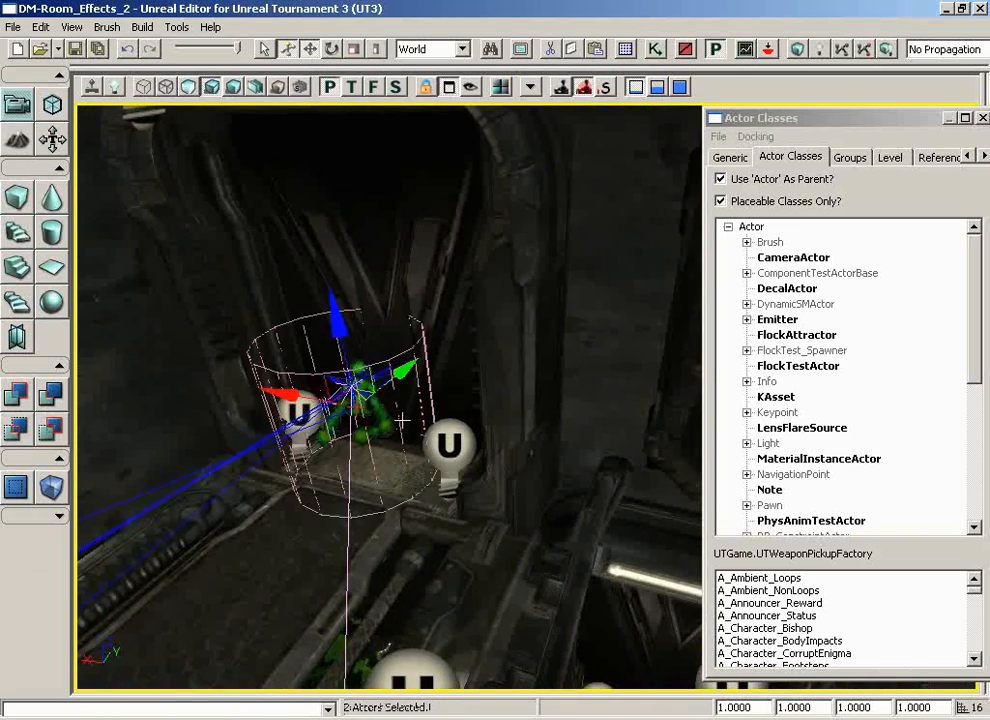
drag(402, 421, 562, 360)
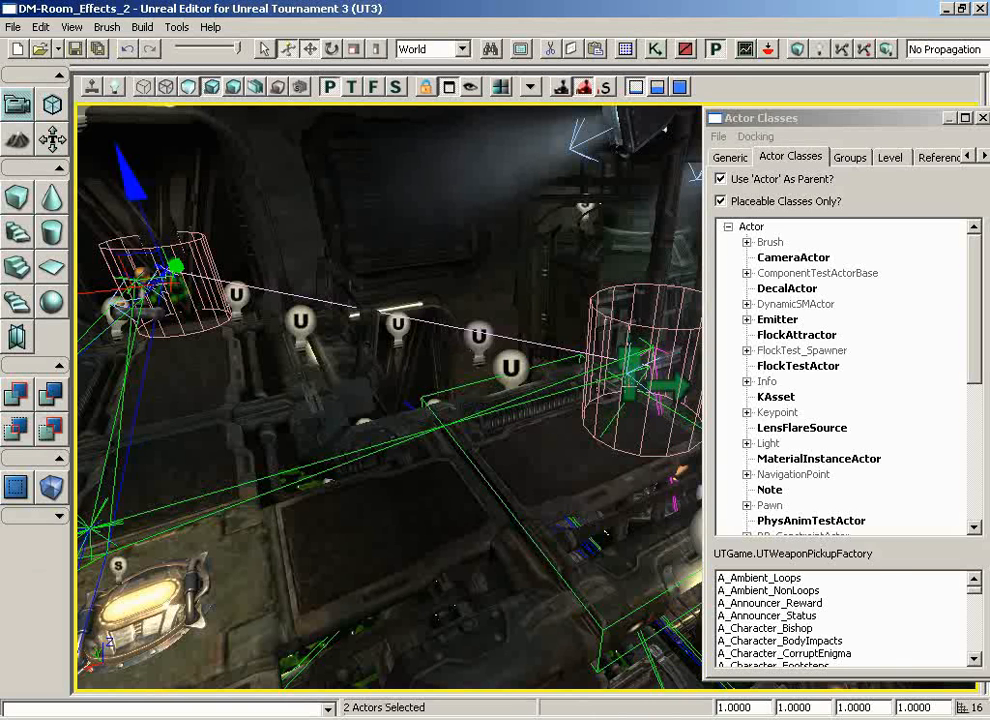
ctrl+right_click(631, 398)
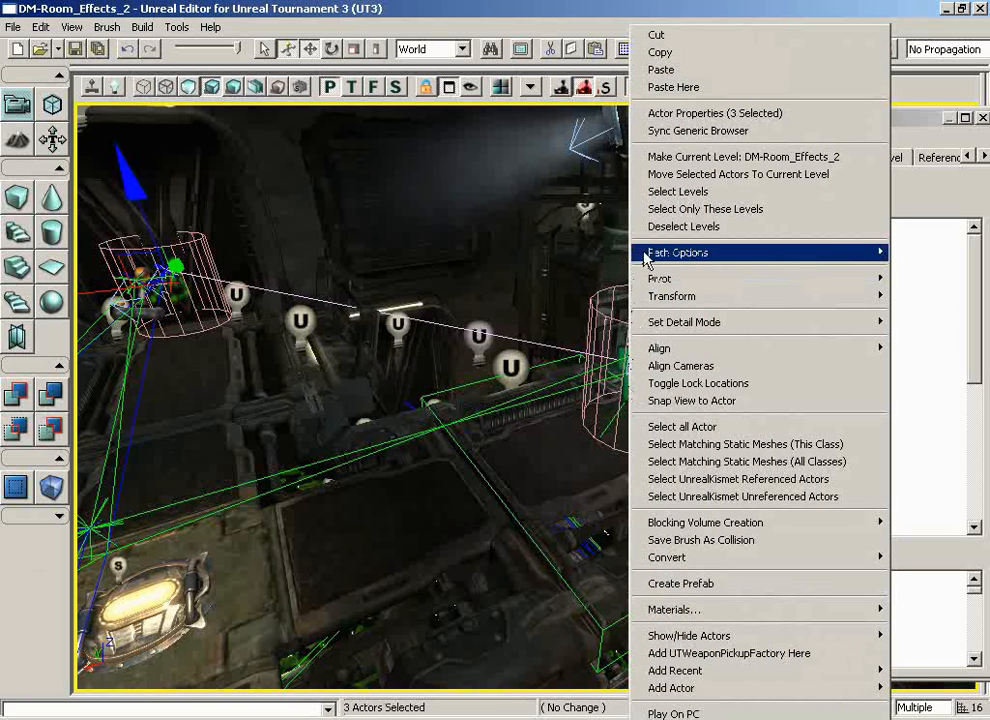
mouse_move(646, 256)
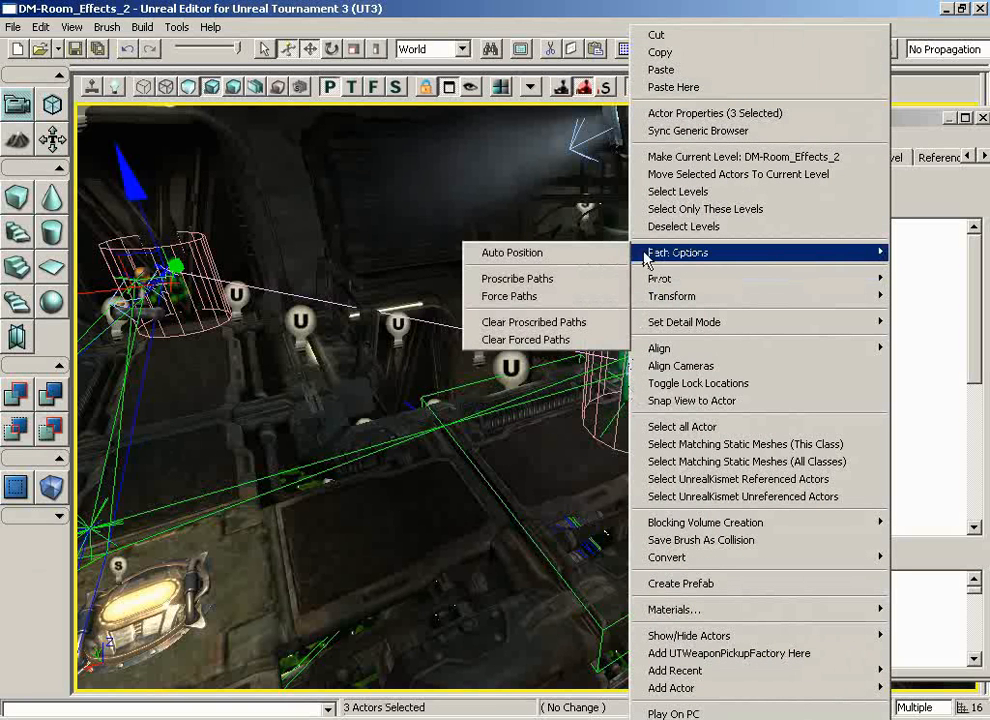
click(555, 279)
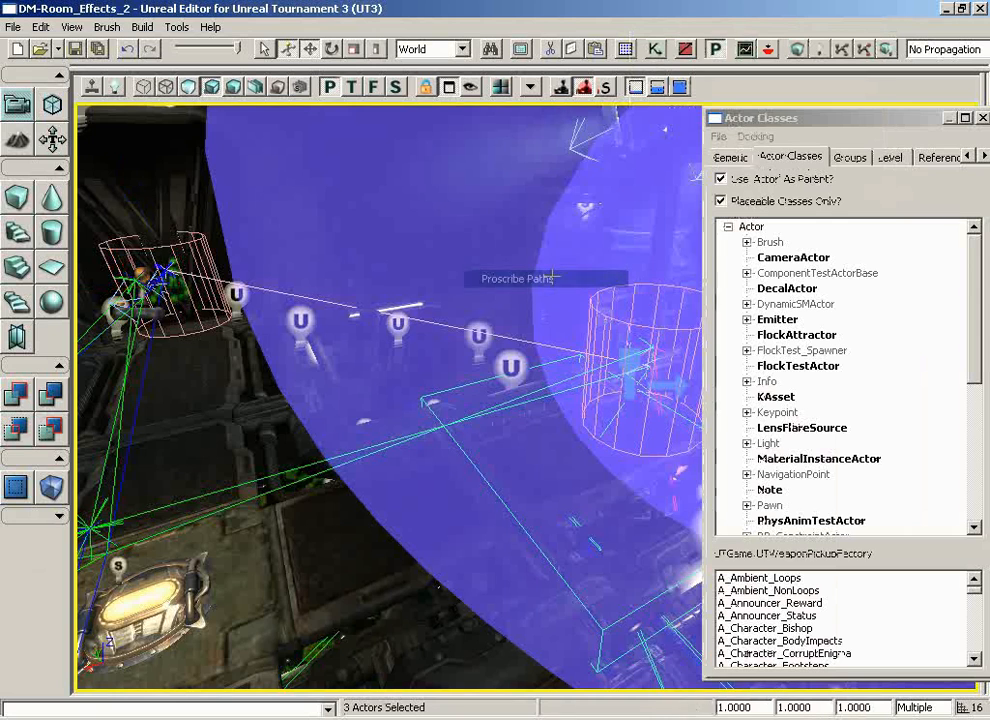
drag(542, 315, 570, 360)
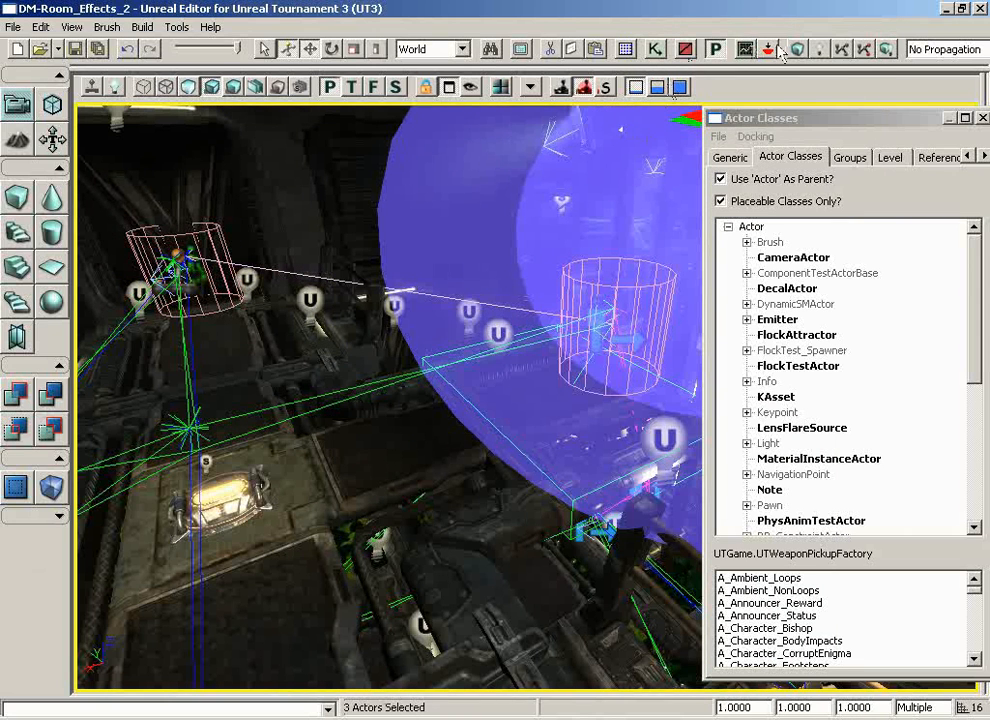
Step: Rebuild the AI paths to apply the proscribed connection, and dismiss the map check
click(843, 50)
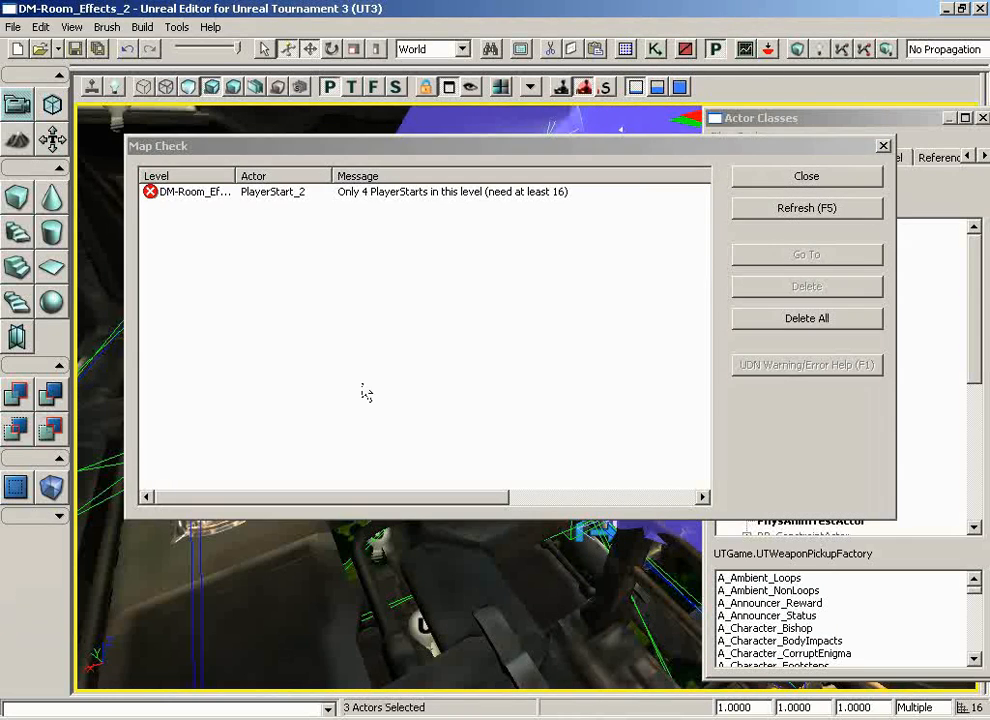
click(760, 178)
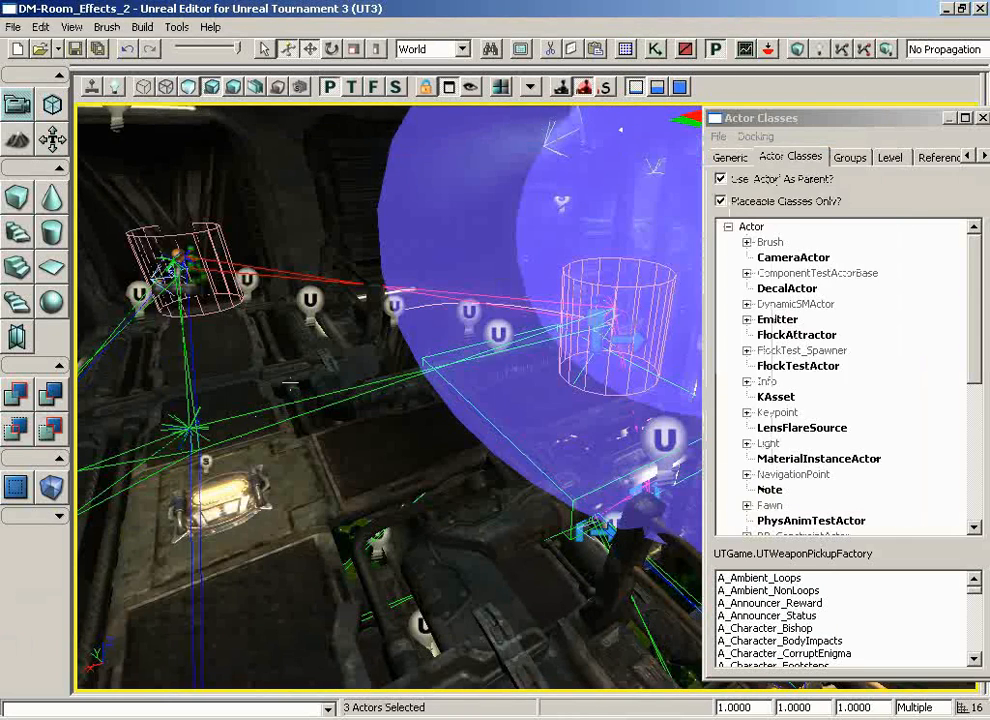
click(276, 355)
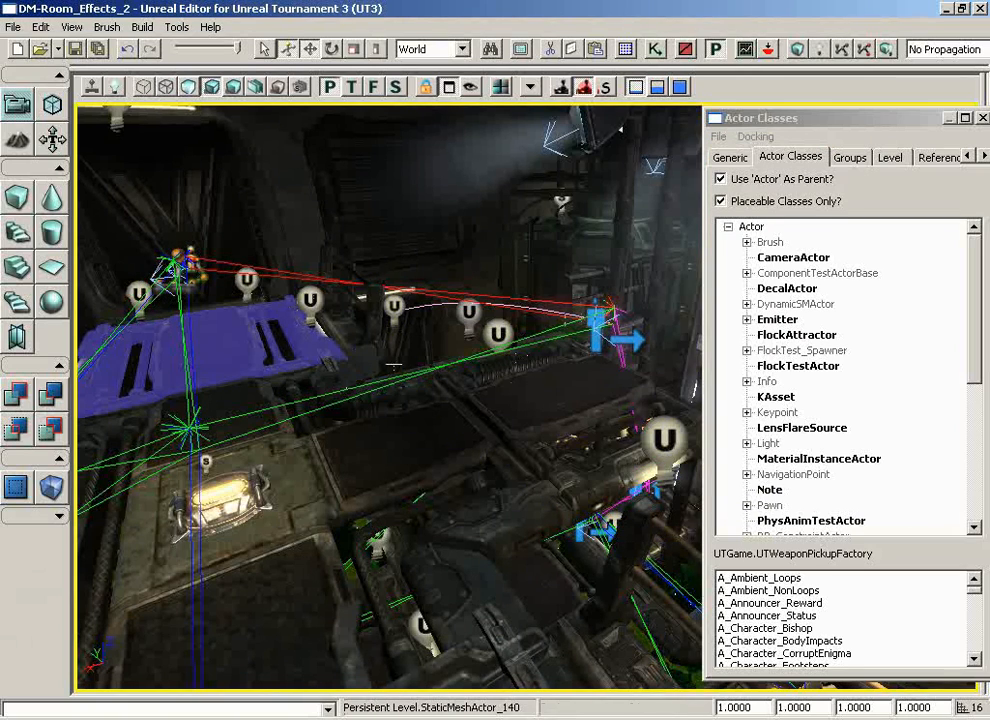
Step: Add a DoorMarker navigation point in the lower doorway, between the two lights at its threshold
drag(393, 365, 372, 422)
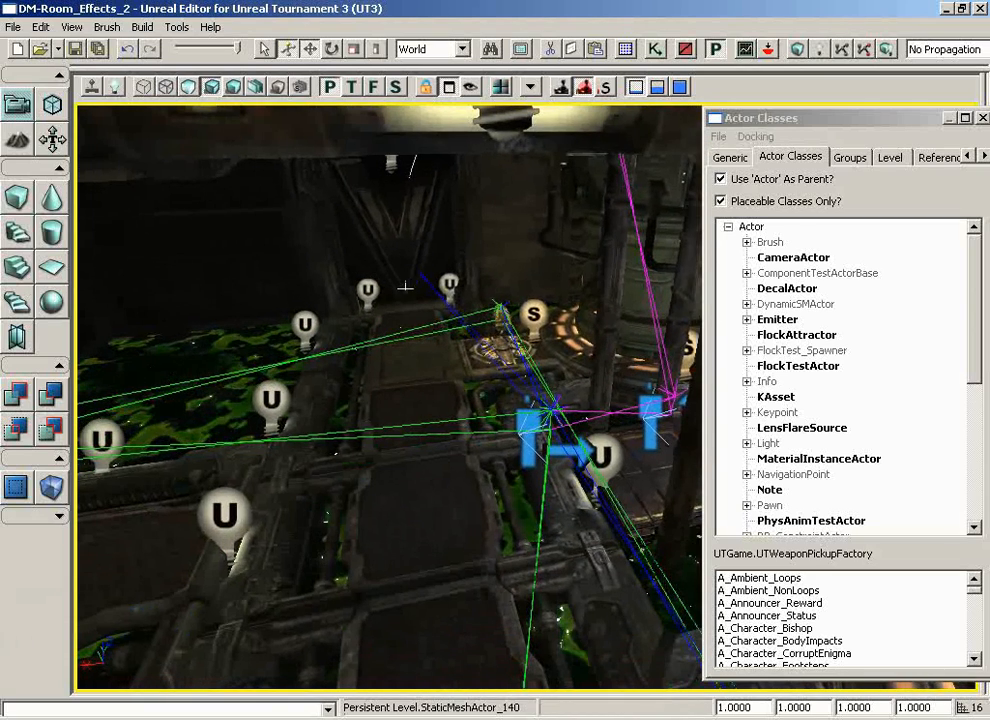
drag(404, 303, 639, 342)
click(356, 250)
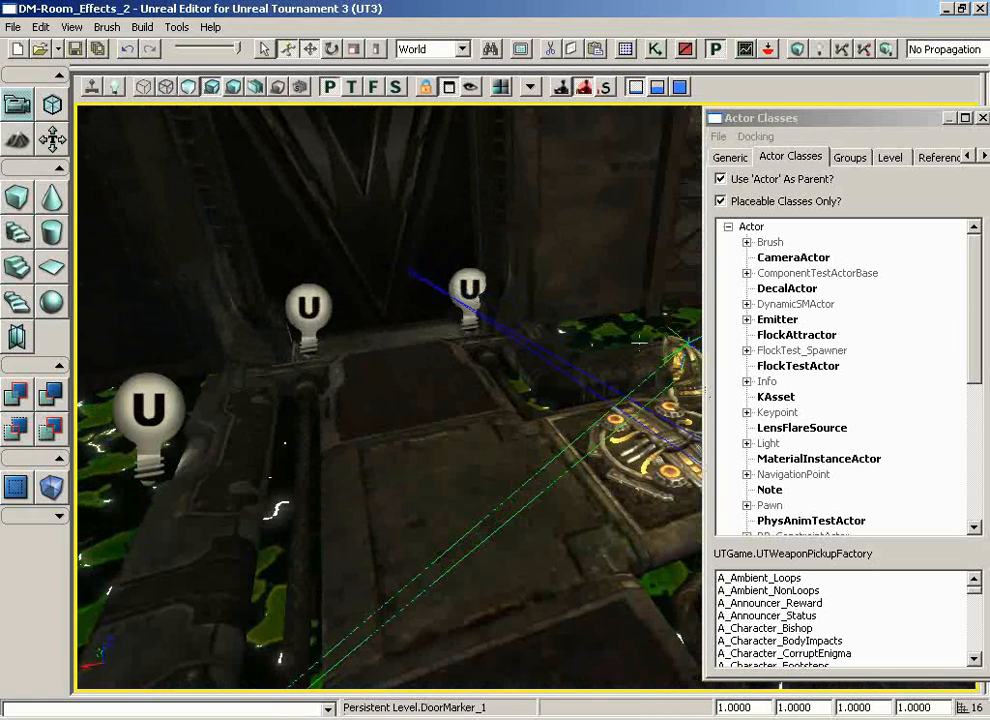
drag(976, 307, 975, 375)
click(746, 443)
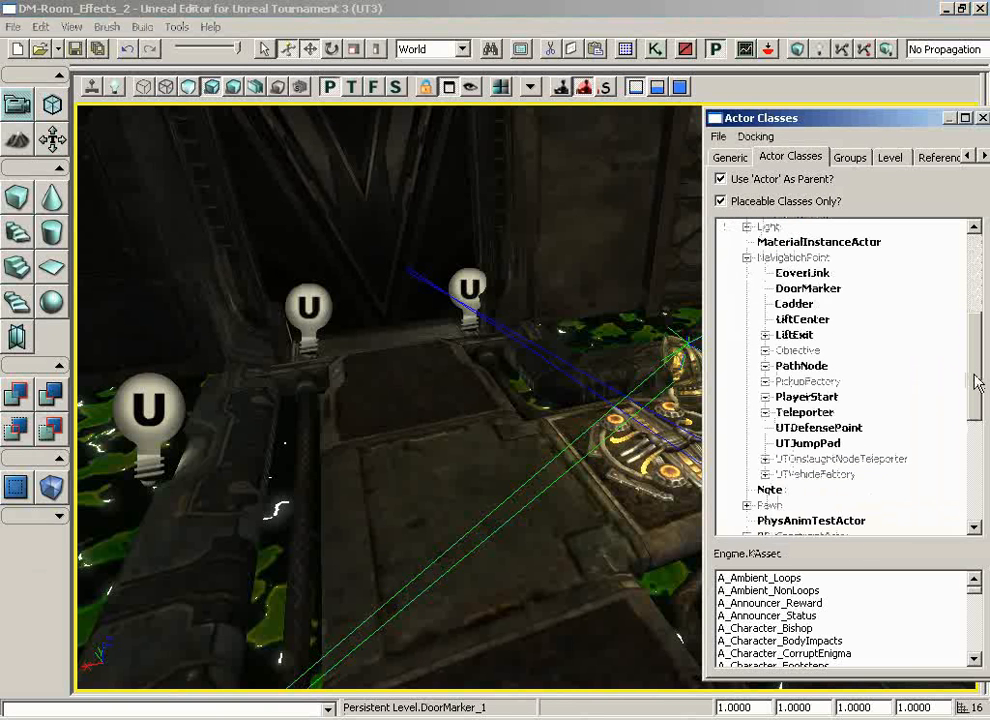
click(806, 288)
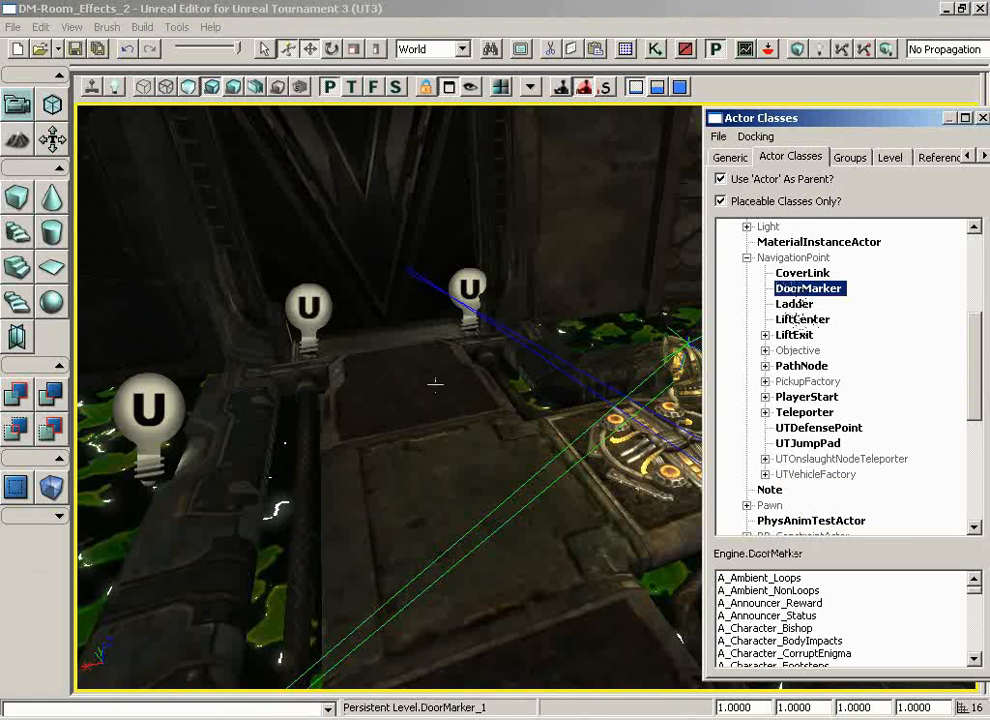
right_click(385, 337)
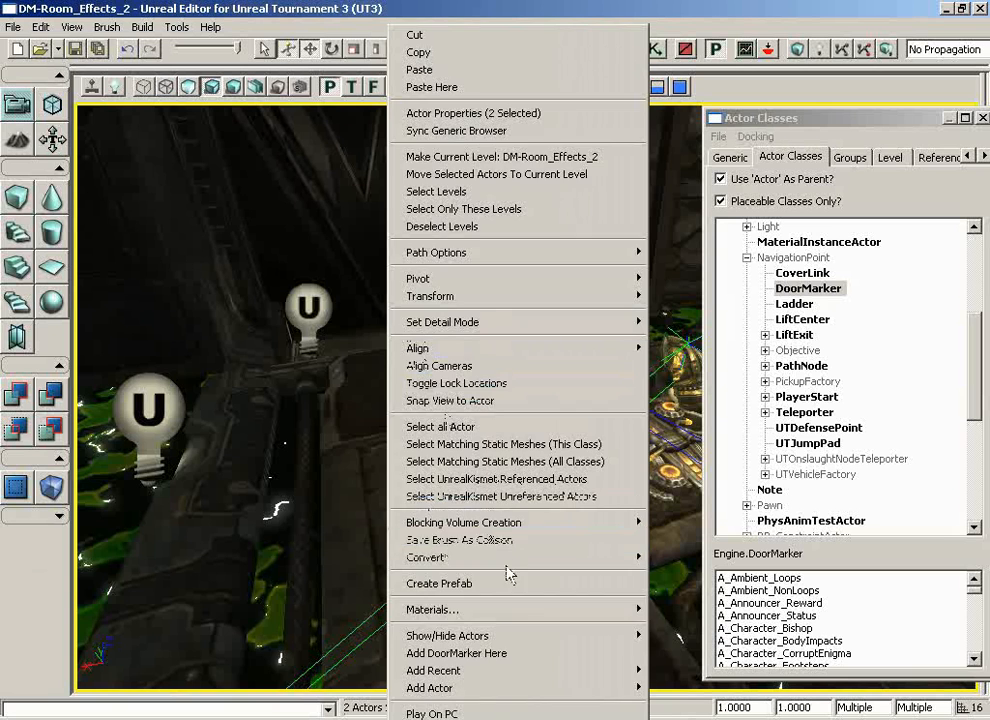
click(500, 652)
mouse_move(415, 431)
mouse_down()
mouse_move(380, 347)
mouse_move(320, 256)
mouse_move(319, 207)
mouse_move(418, 411)
mouse_up()
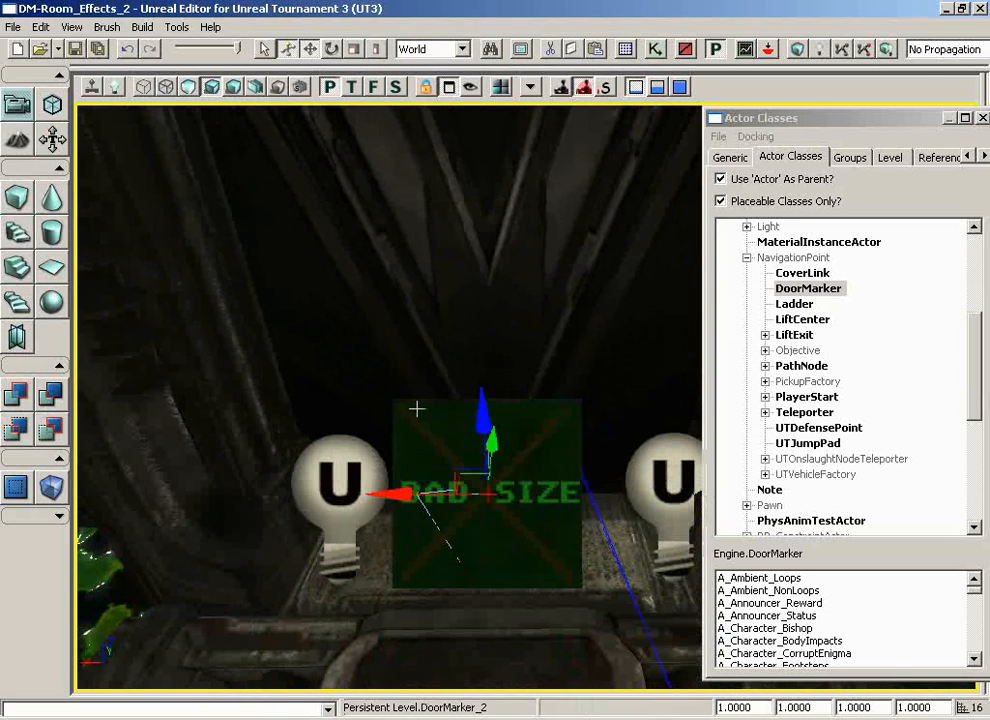
Step: Set the new door marker's DoorType to DOOR_Touch in its properties
double_click(509, 491)
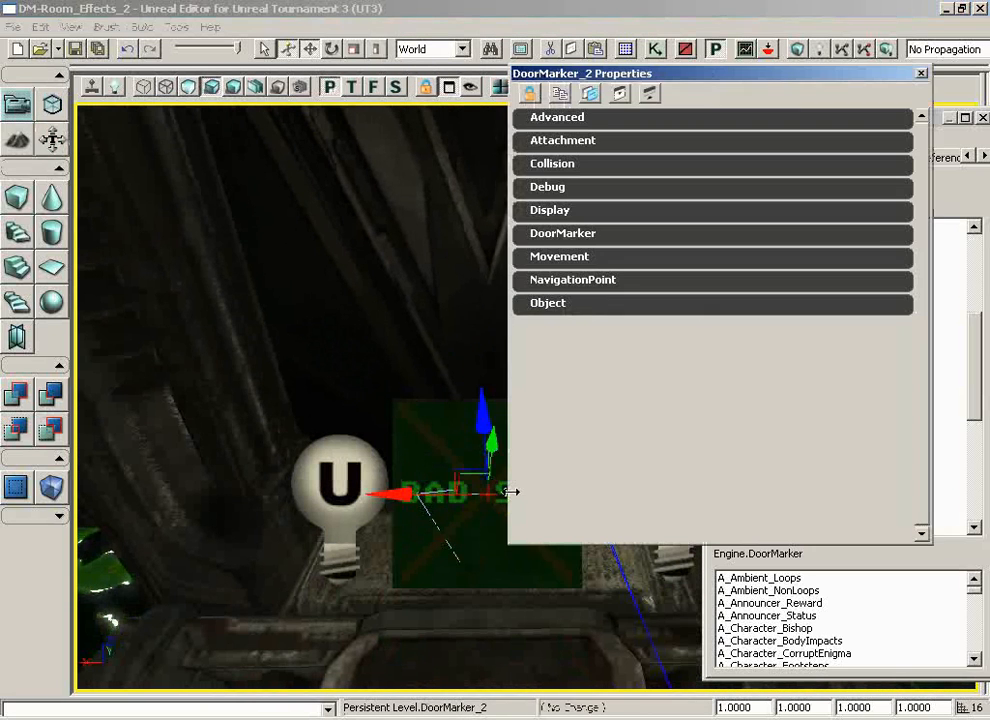
click(548, 235)
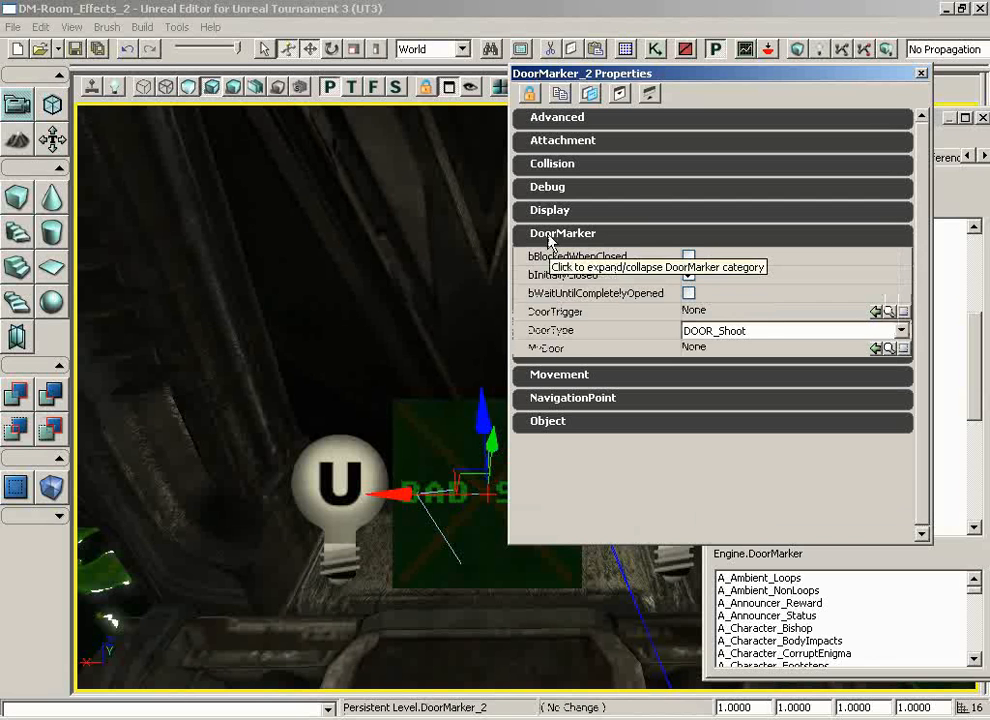
click(710, 331)
click(719, 362)
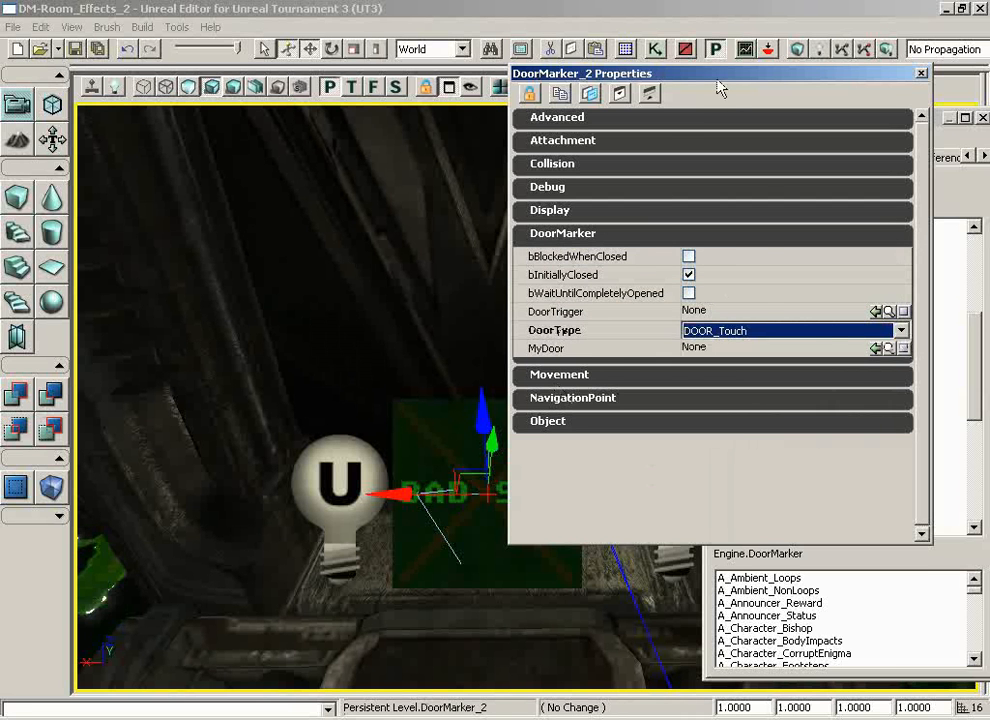
Step: Assign the door mover InterpActor_3 as the marker's MyDoor, keeping the marker's properties locked while selecting the door, and close the properties
drag(698, 77, 815, 74)
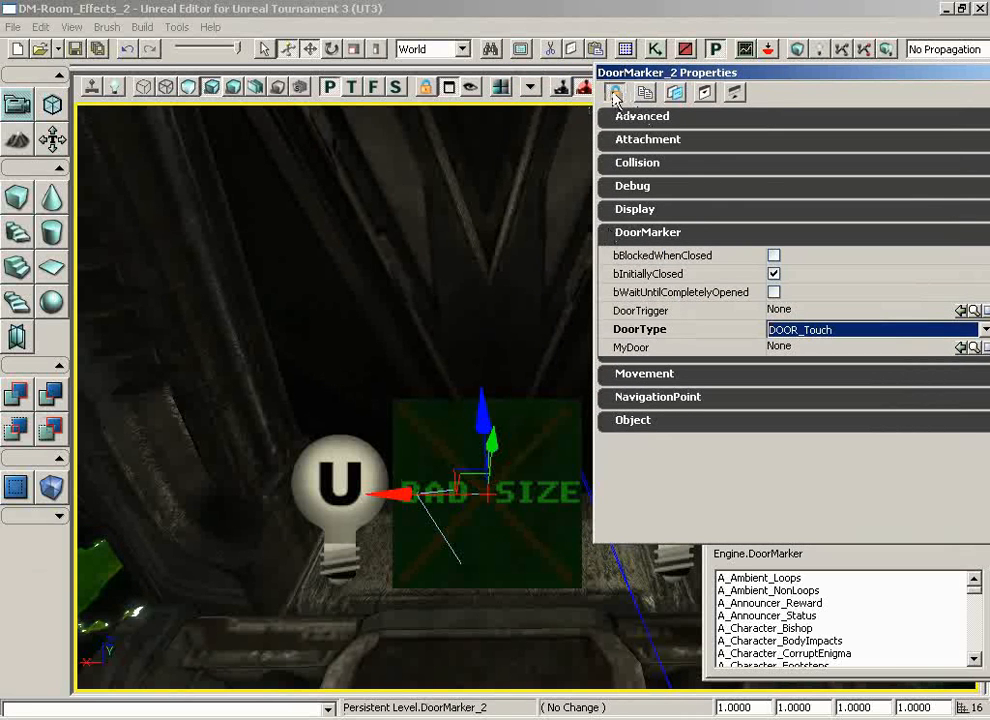
click(537, 325)
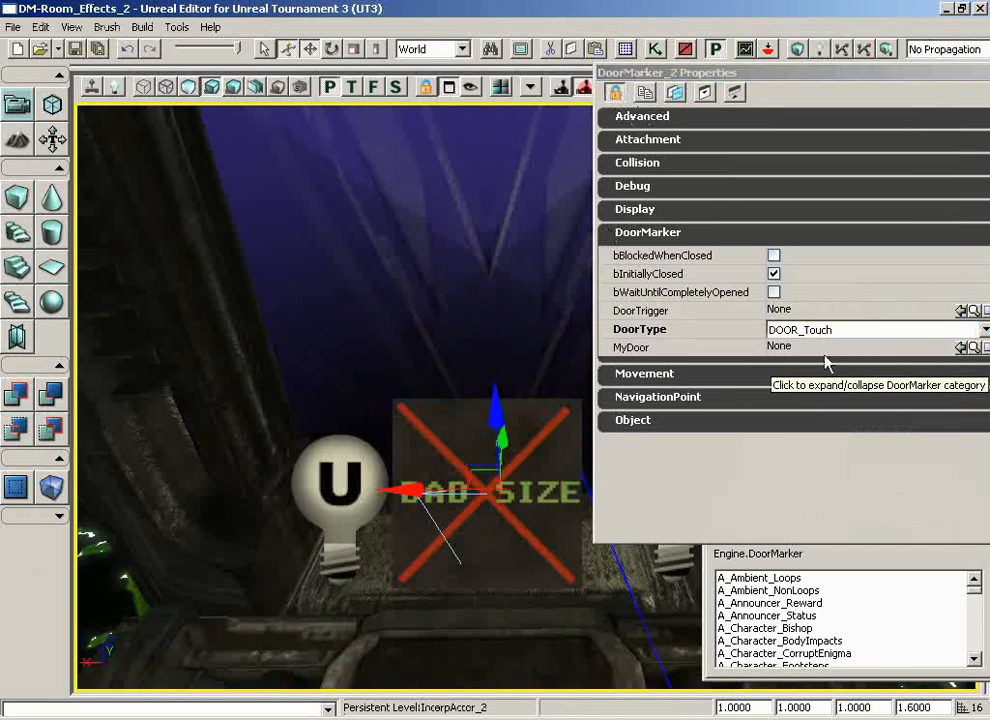
click(961, 347)
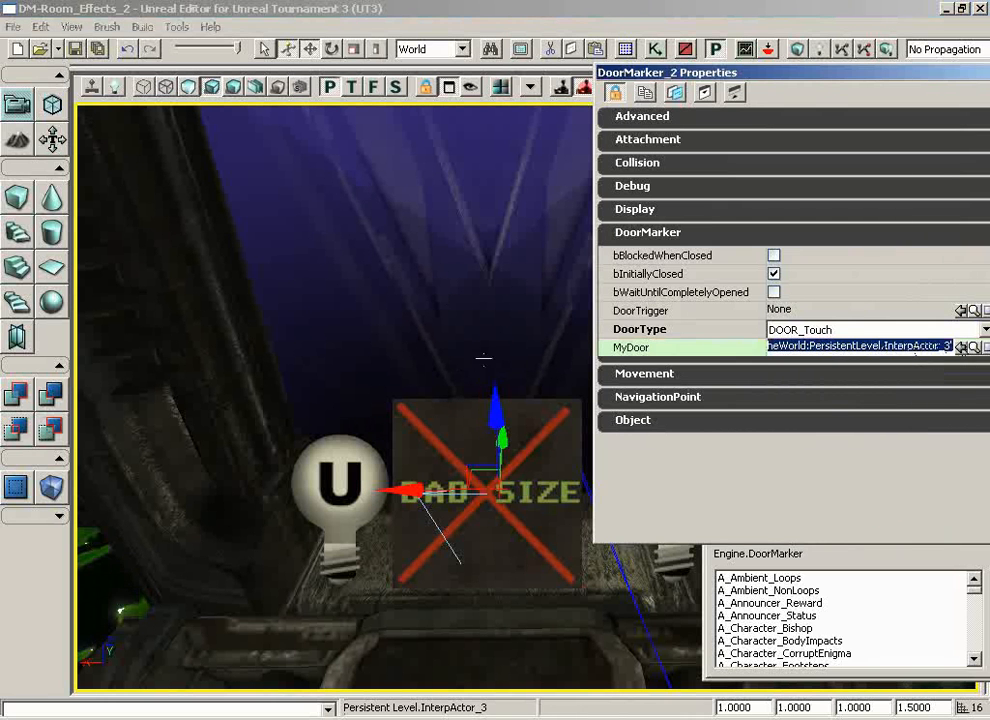
click(453, 279)
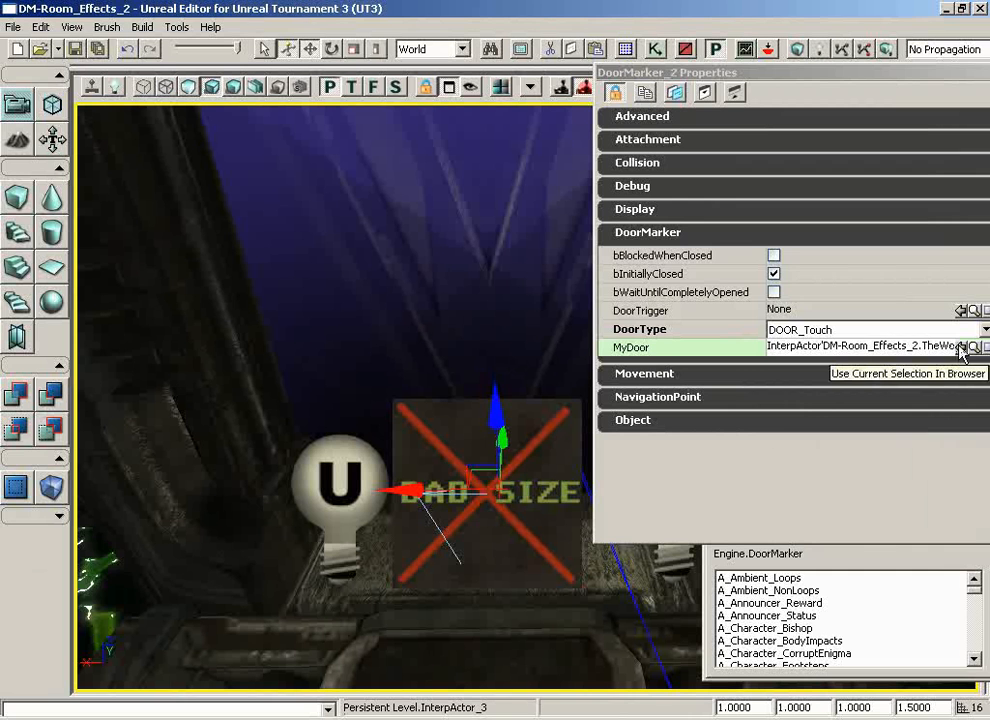
click(866, 77)
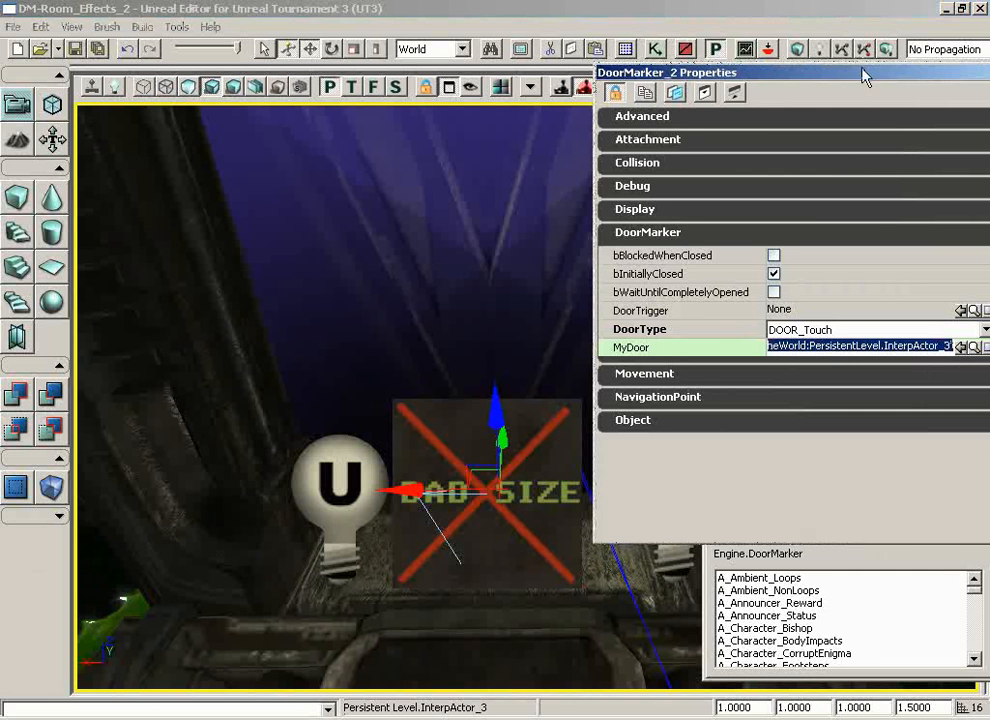
drag(852, 70, 752, 85)
click(905, 86)
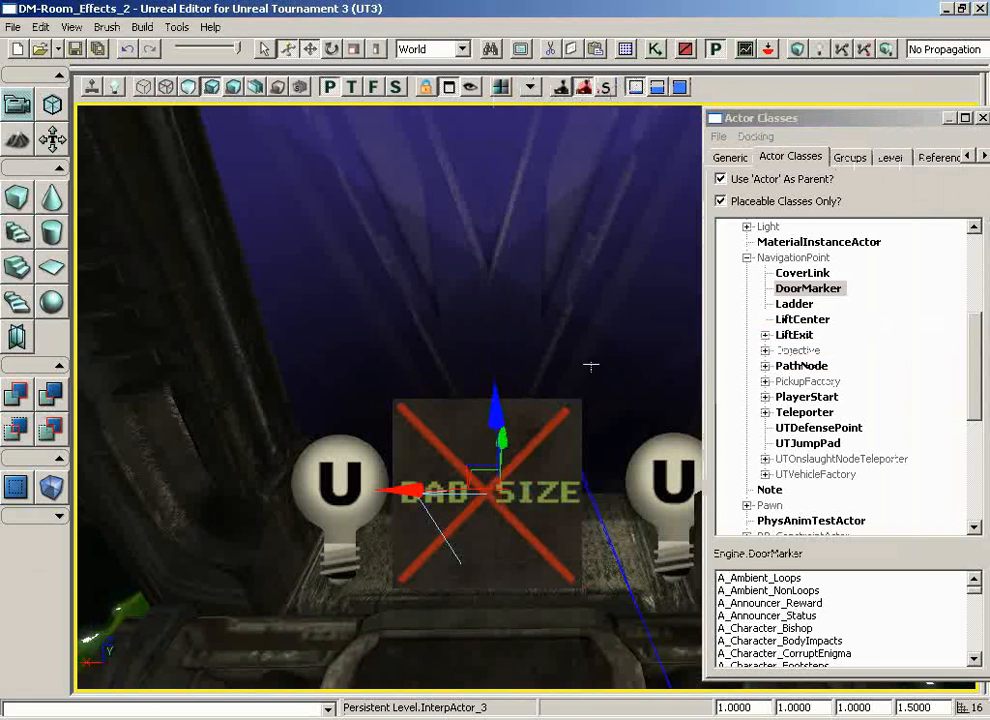
Step: Adjust the door marker's position along the Y axis in the doorway, then rebuild the AI paths and dismiss the map check
click(535, 490)
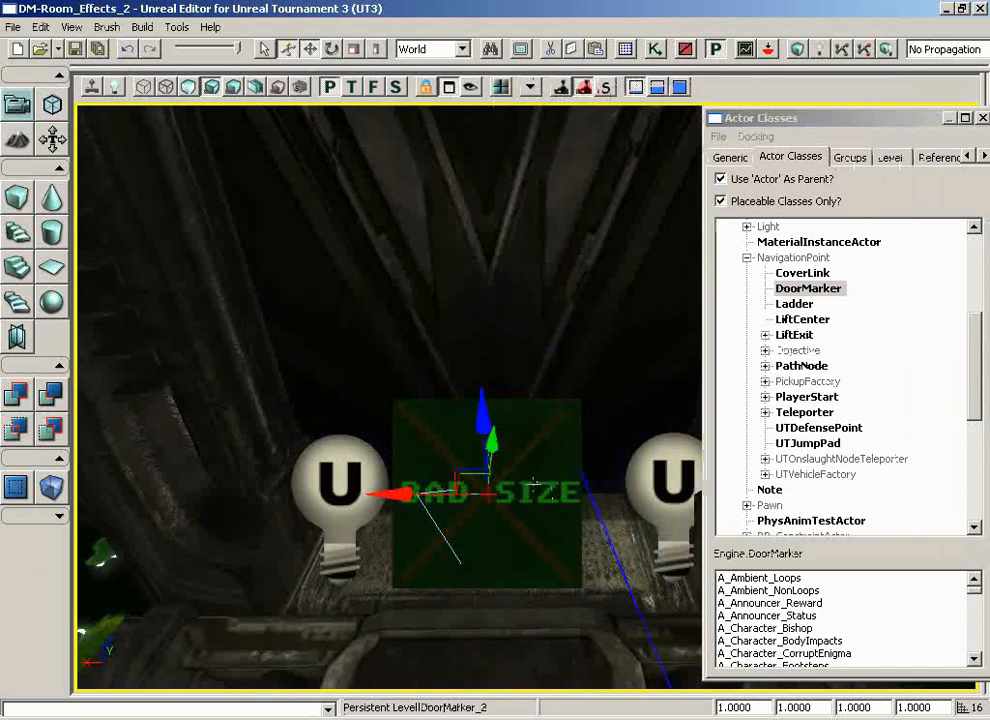
drag(535, 485, 560, 543)
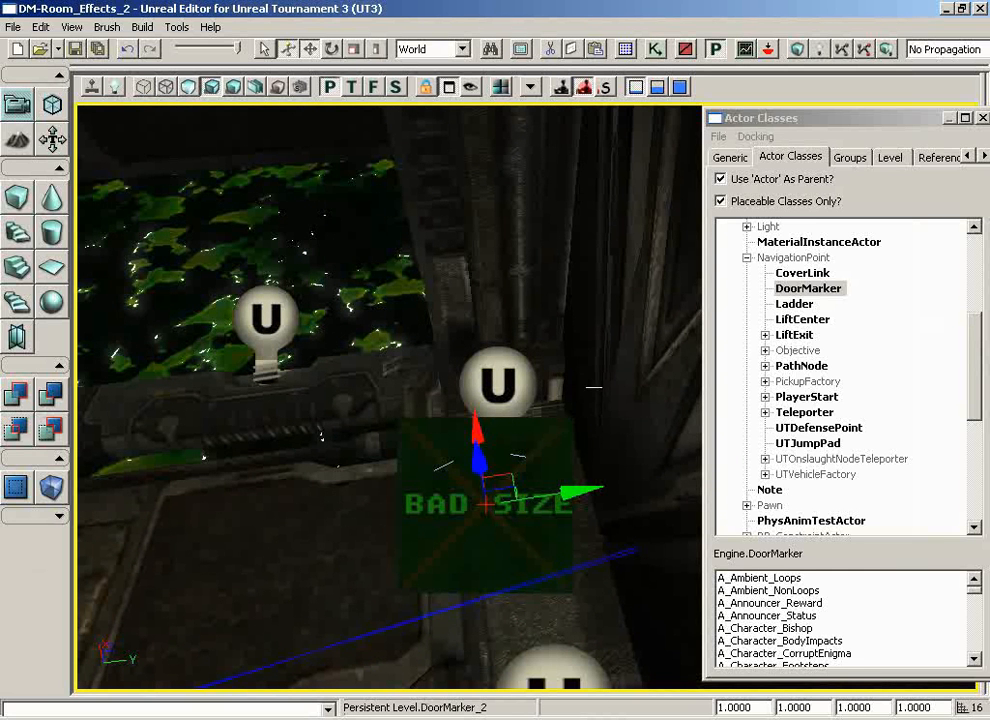
drag(591, 386, 583, 384)
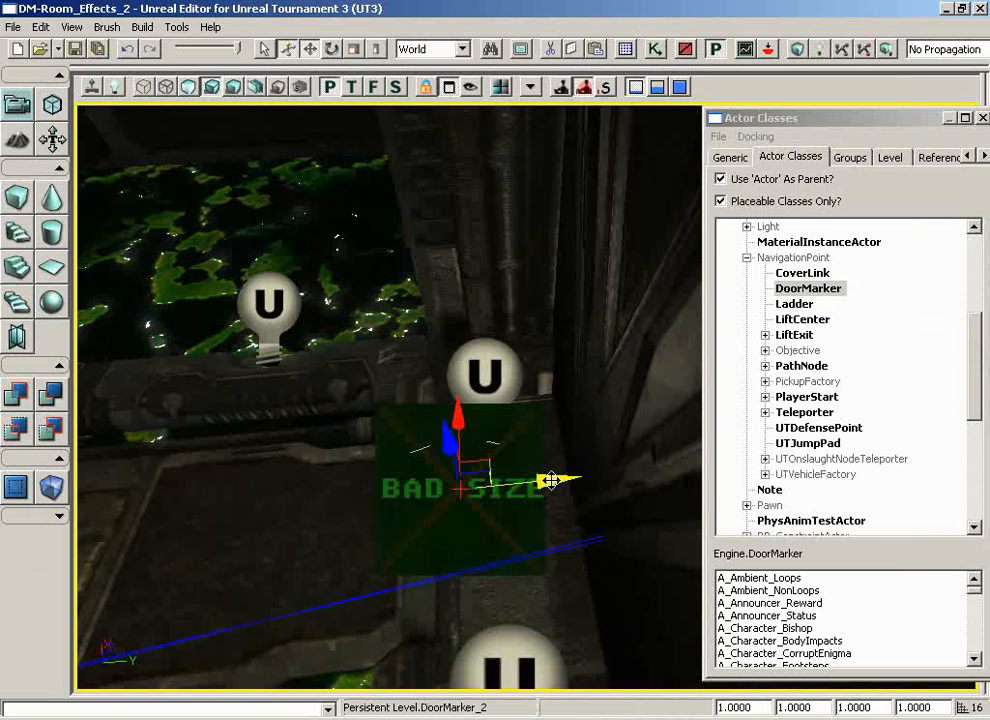
drag(557, 473, 548, 481)
drag(566, 481, 623, 480)
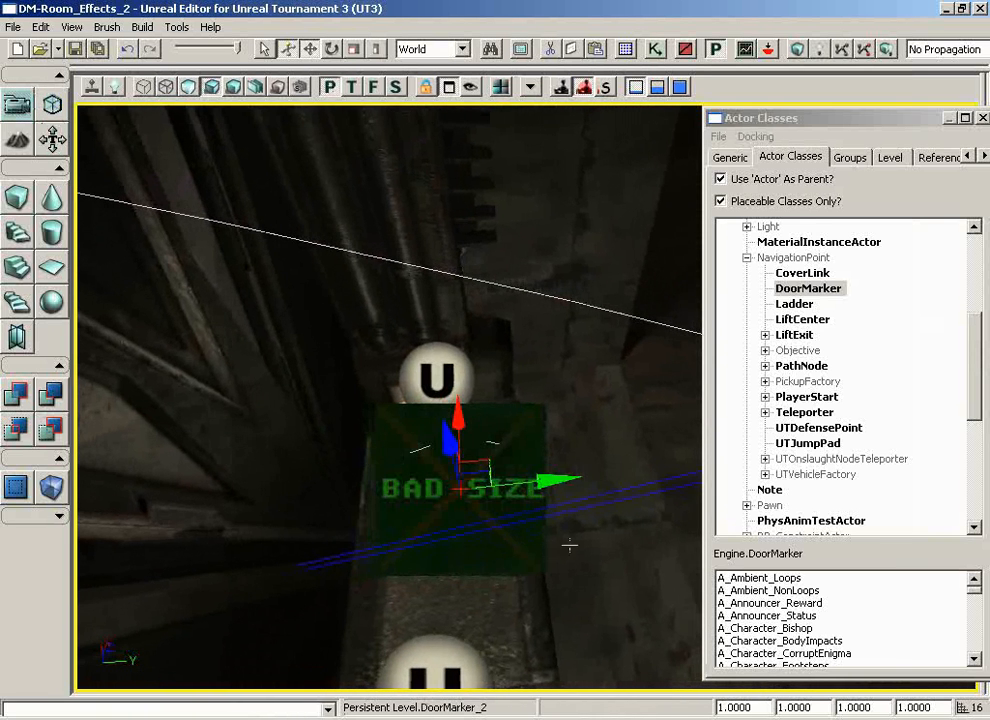
mouse_move(582, 545)
middle_down()
mouse_move(462, 544)
mouse_move(477, 610)
middle_up()
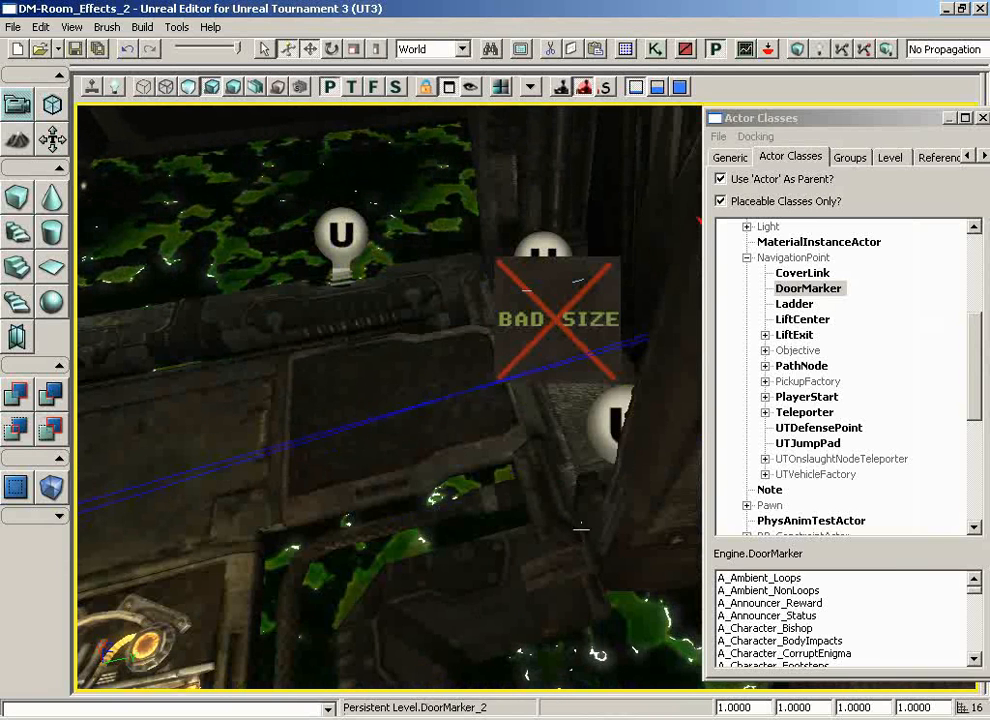
click(840, 49)
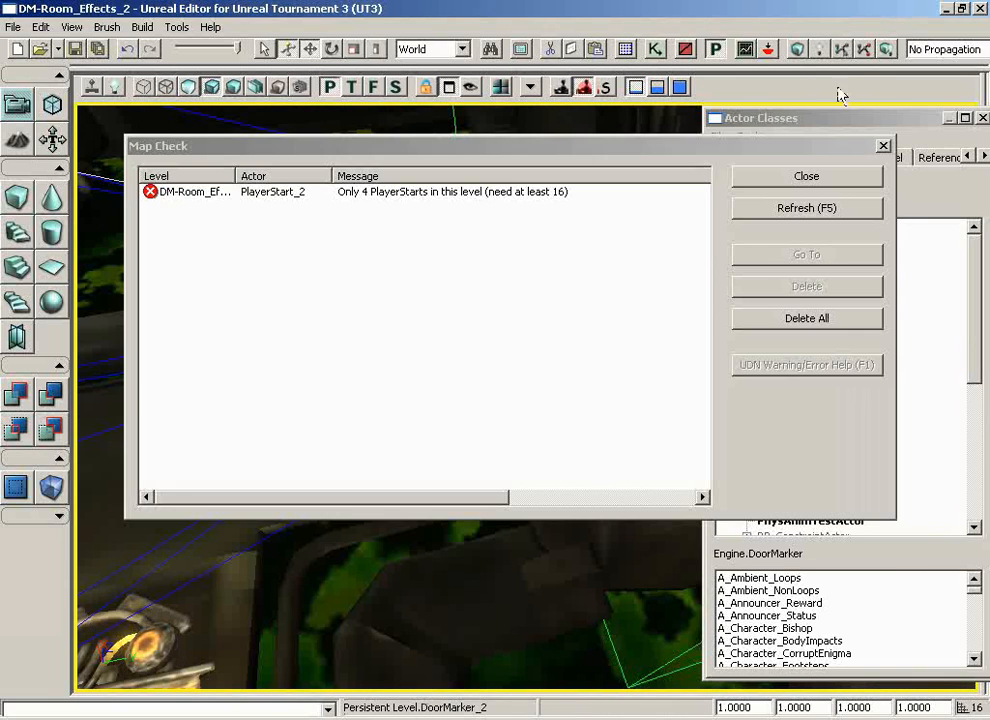
click(806, 174)
Step: Playtest the level from the lower room's floor to watch the bot as a spectator, and return to the editor
right_drag(558, 382, 454, 340)
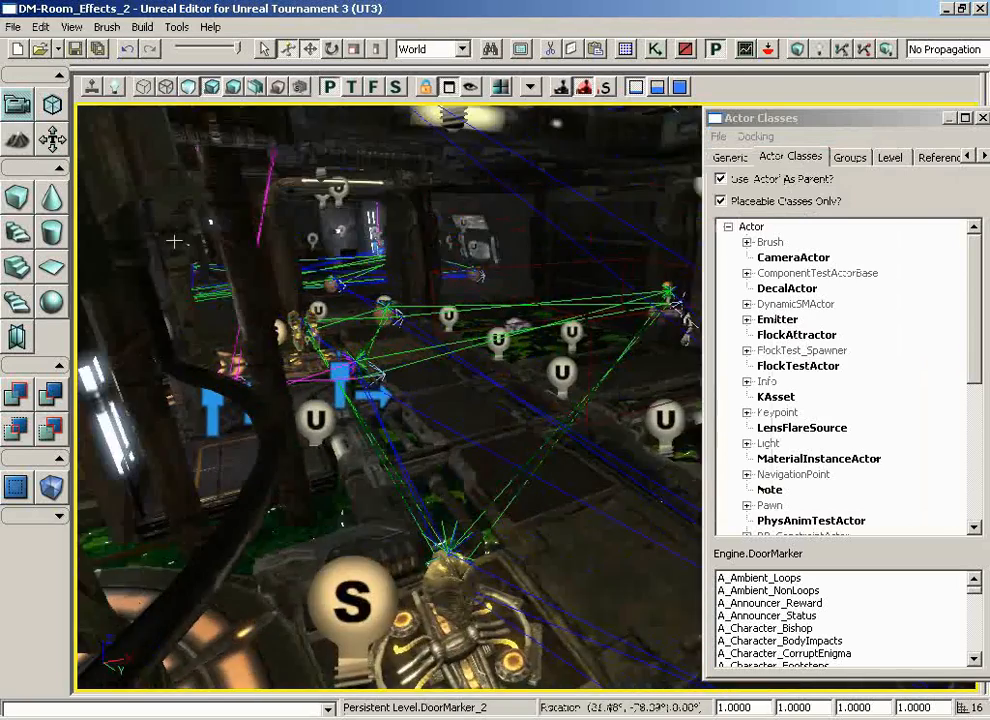
drag(454, 340, 454, 212)
drag(470, 520, 563, 130)
drag(563, 467, 539, 495)
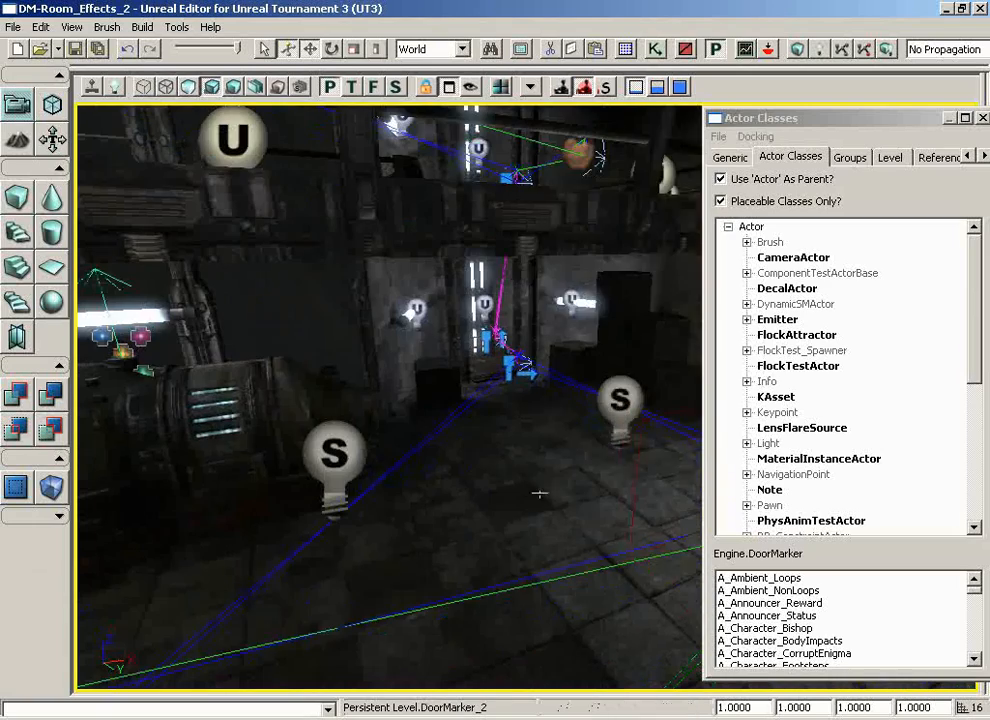
right_click(530, 468)
click(555, 457)
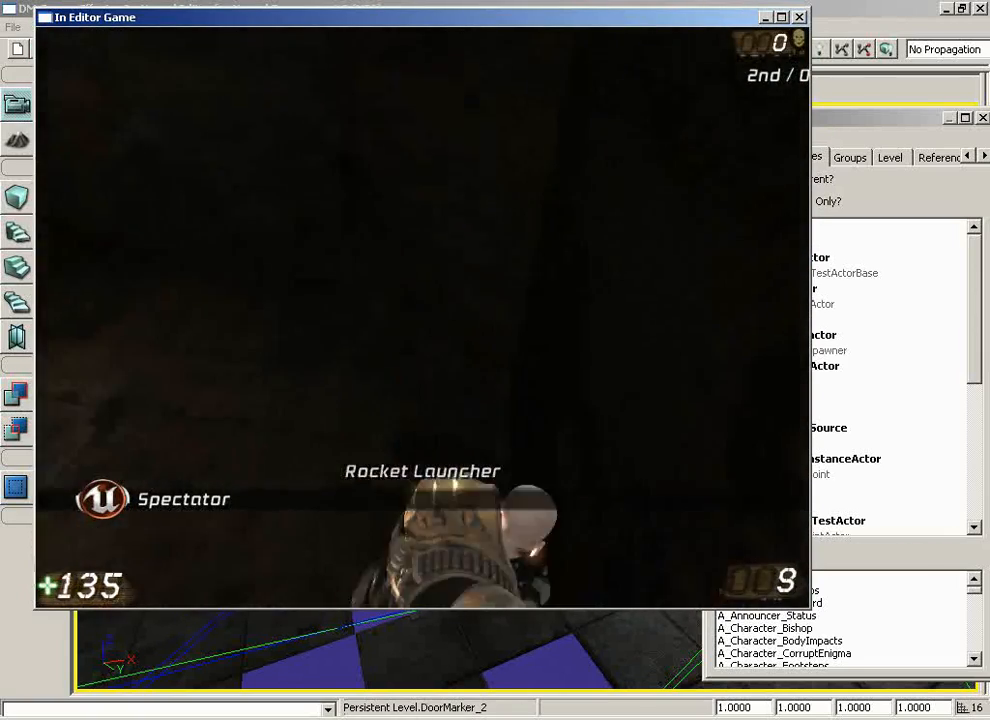
key(Escape)
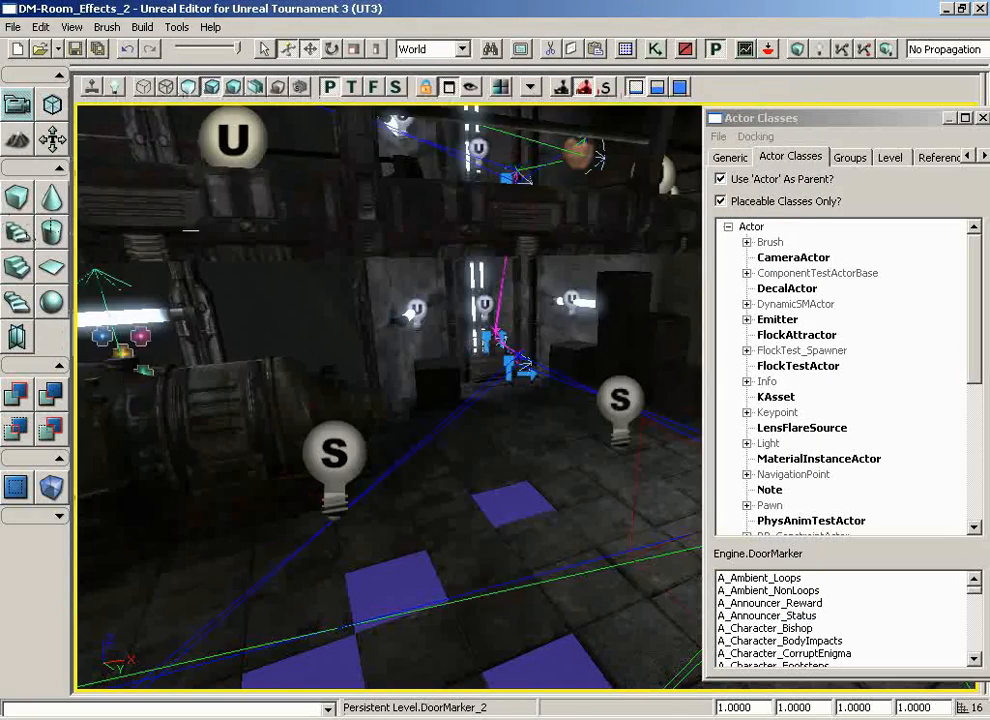
Step: Delete the weapon pickup in the dark area beside the player start, together with the other actor selected with it
drag(392, 228, 411, 546)
click(411, 546)
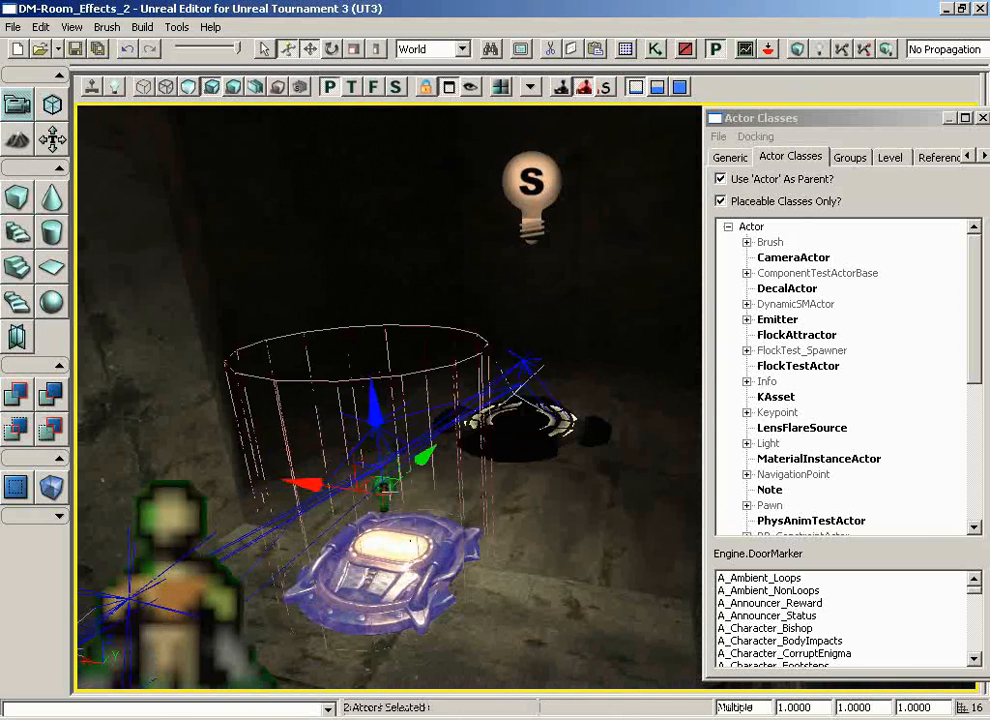
key(Delete)
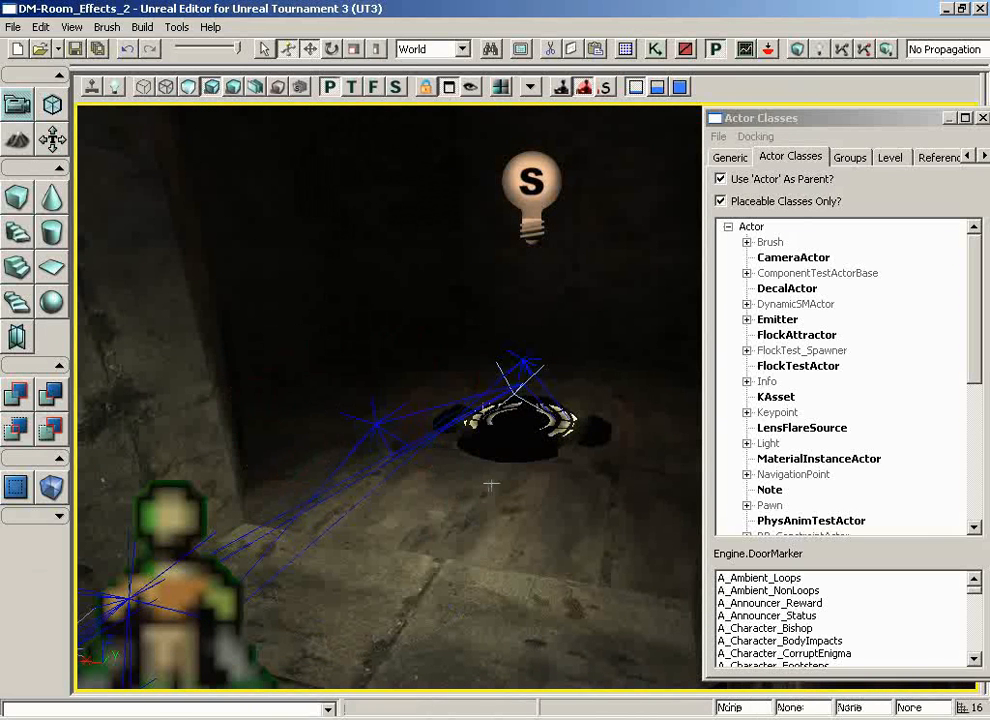
Step: Build everything again after the pickup removal and dismiss the map check
drag(458, 486, 526, 640)
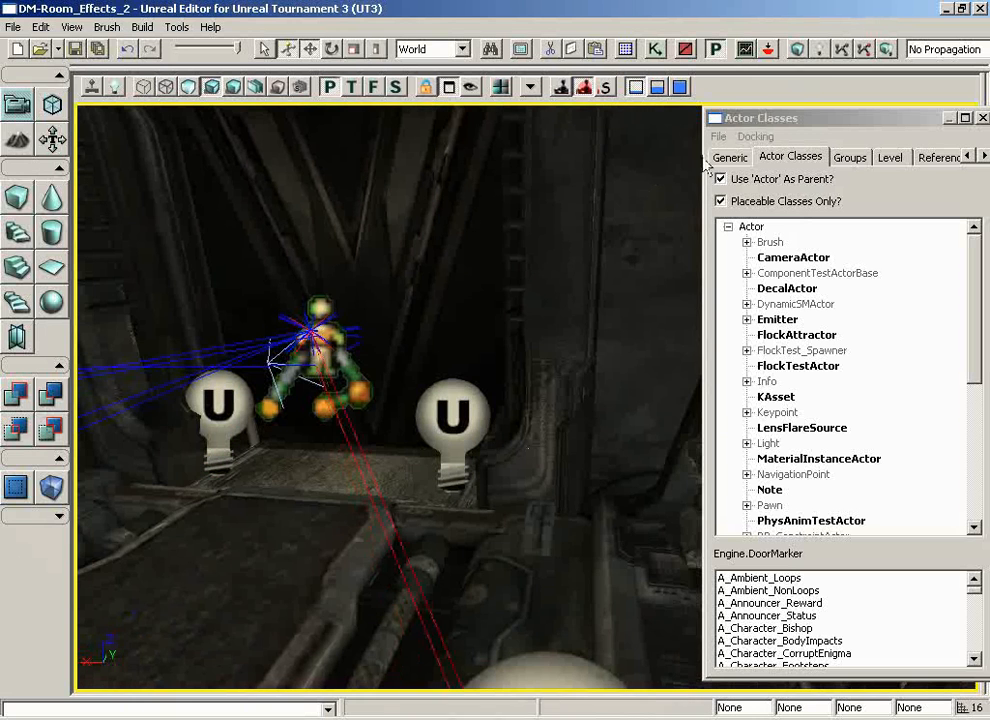
click(886, 50)
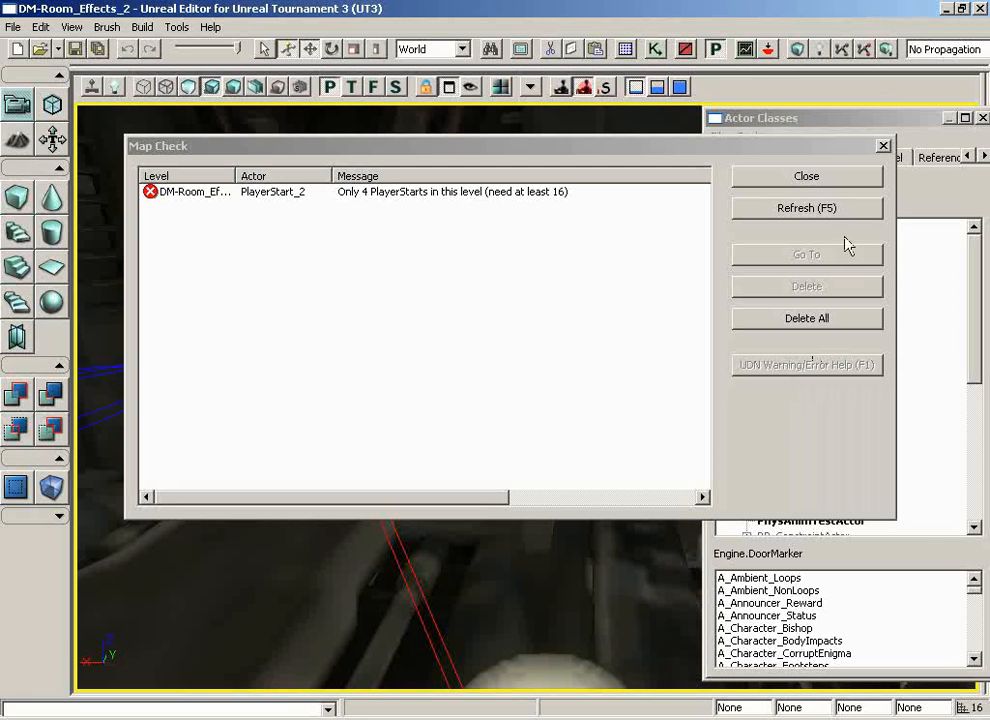
click(818, 178)
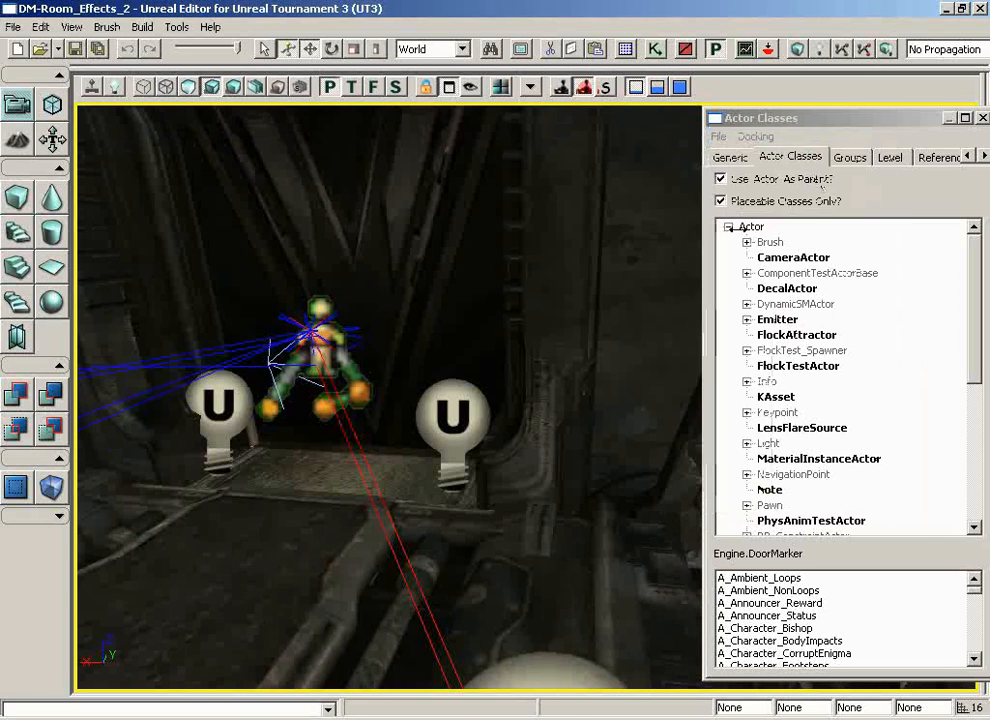
Step: Playtest the level from the raised metal platform as a spectator, adding bots with the console command "addbots 2", and return to the editor
drag(564, 431, 377, 425)
right_click(377, 425)
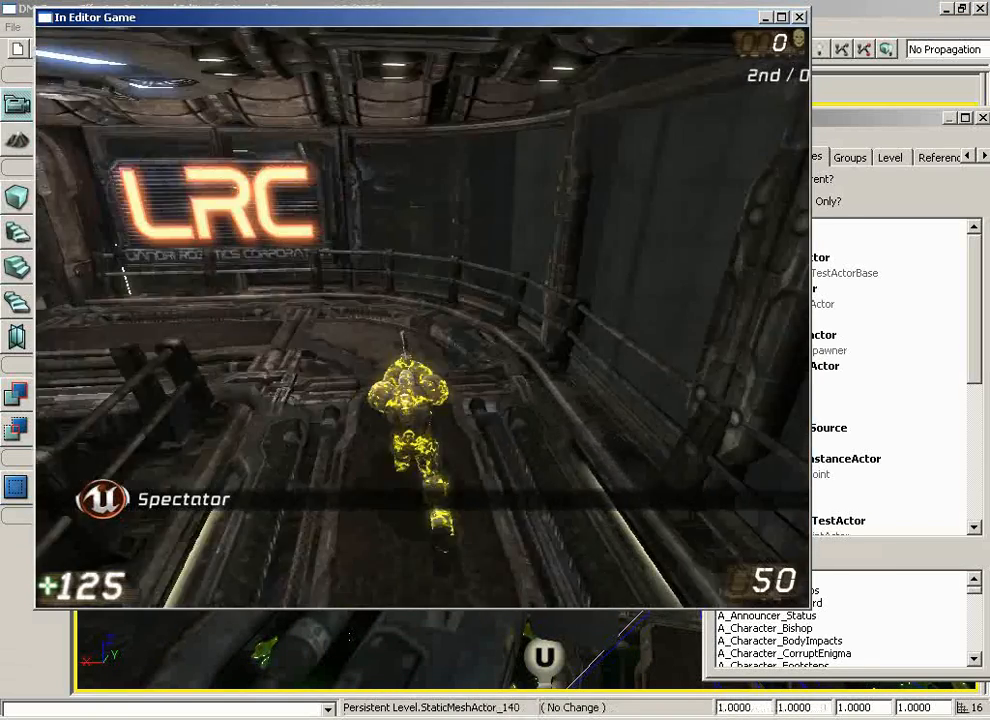
key(grave)
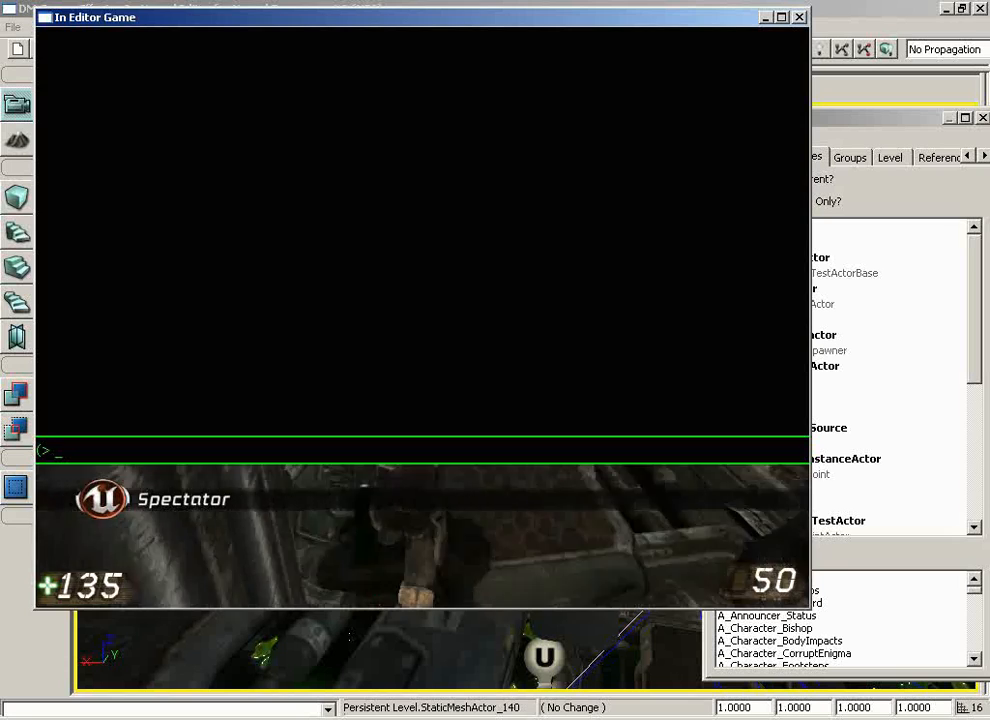
text(addbot)
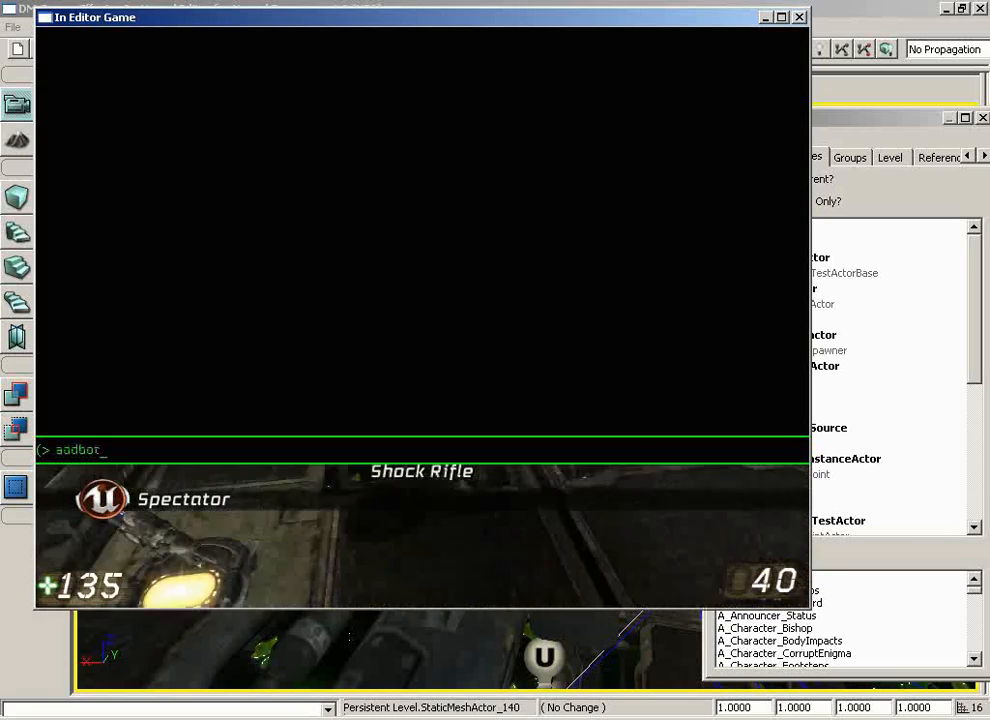
text(s 1)
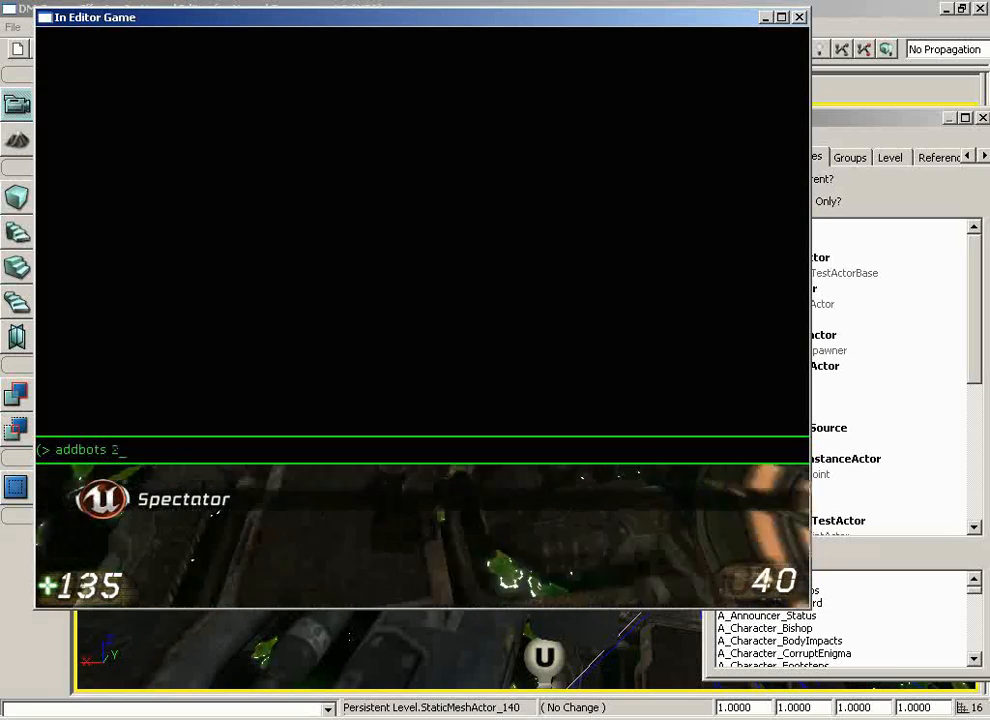
key(Return)
key(grave)
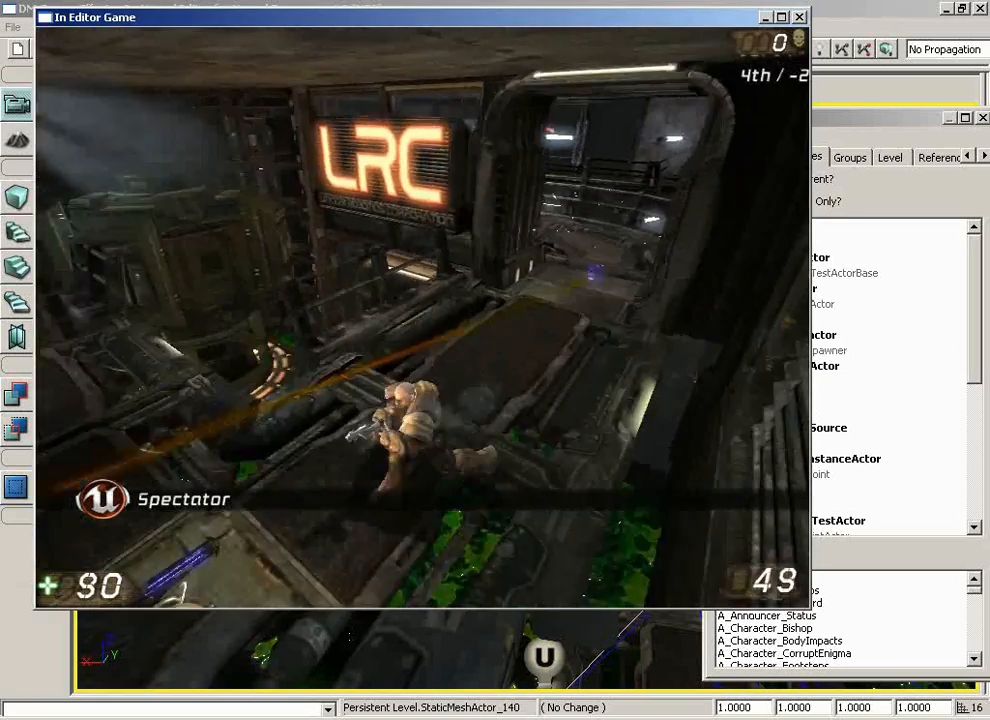
key(Escape)
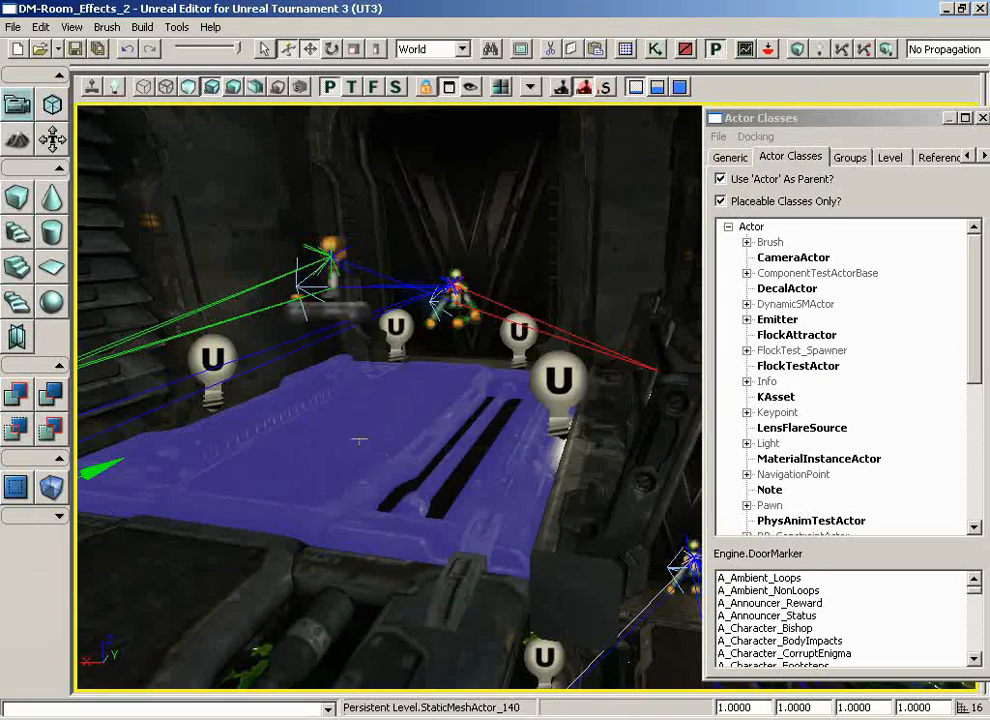
Step: Playtest the level from the same platform as a player, fighting the bots through the doorway and adjoining room, and return to the editor
right_click(358, 440)
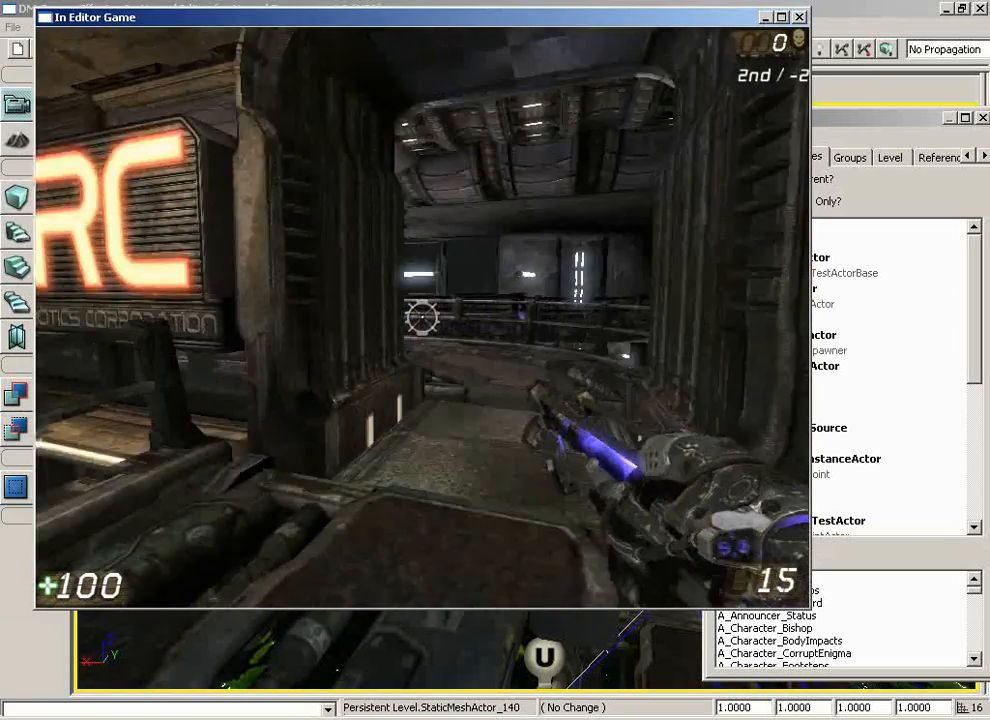
key(w)
click(422, 318)
key(s)
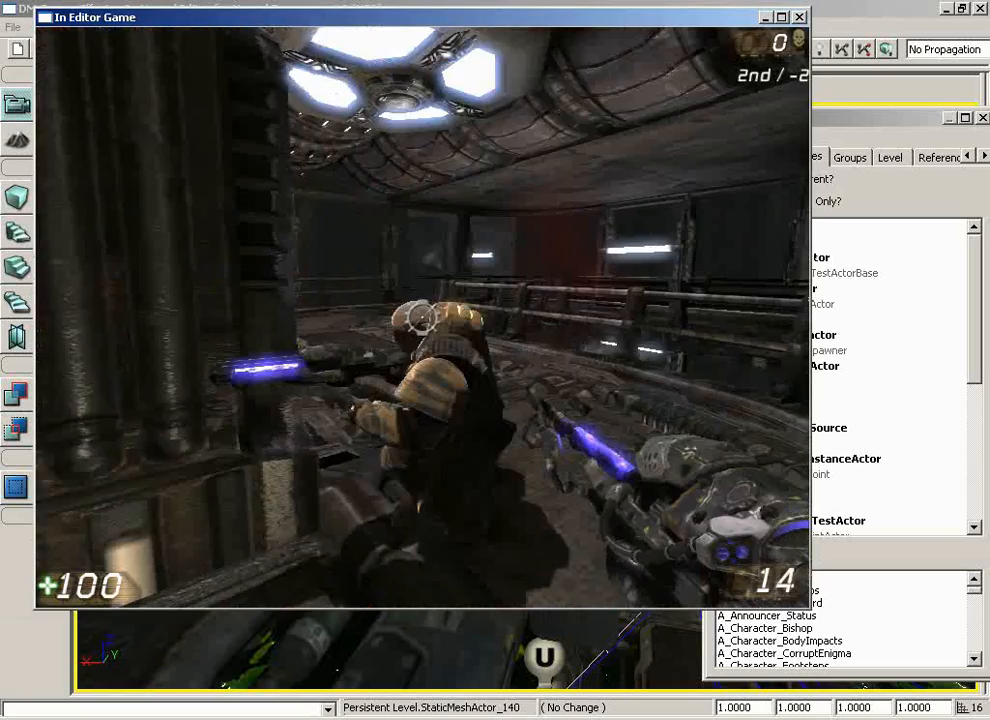
click(422, 318)
key(w)
key(w)
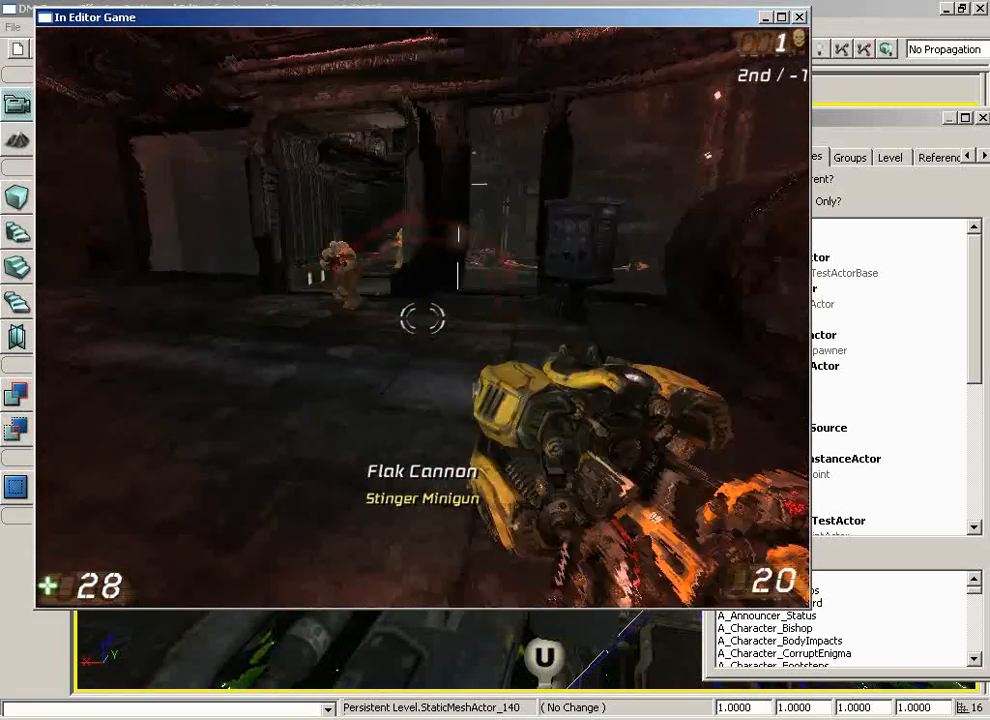
key(w)
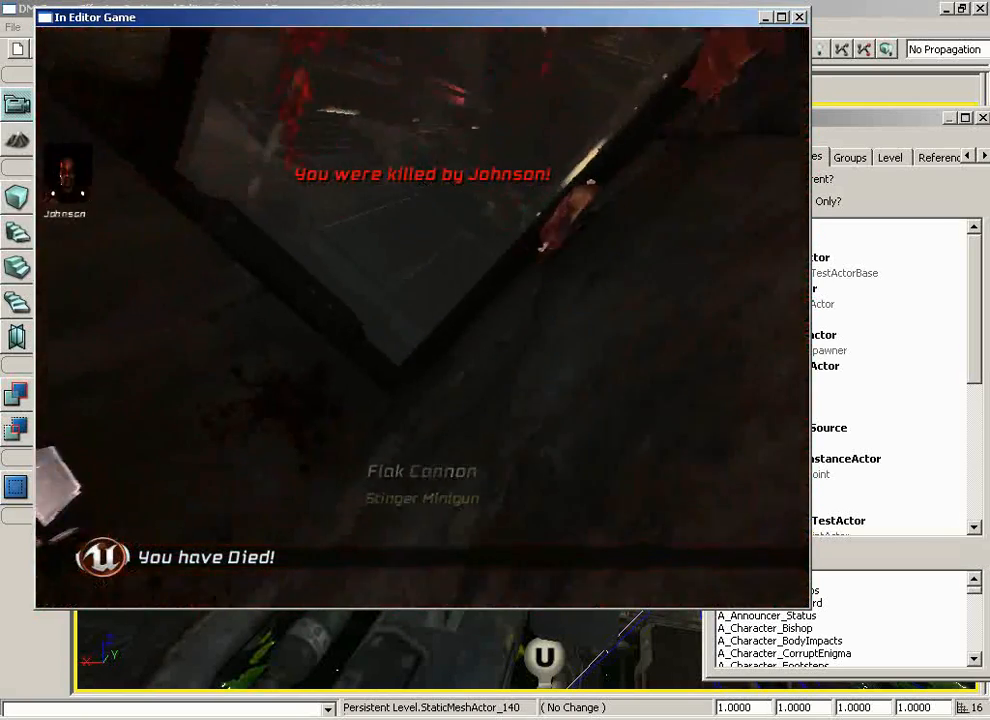
key(Escape)
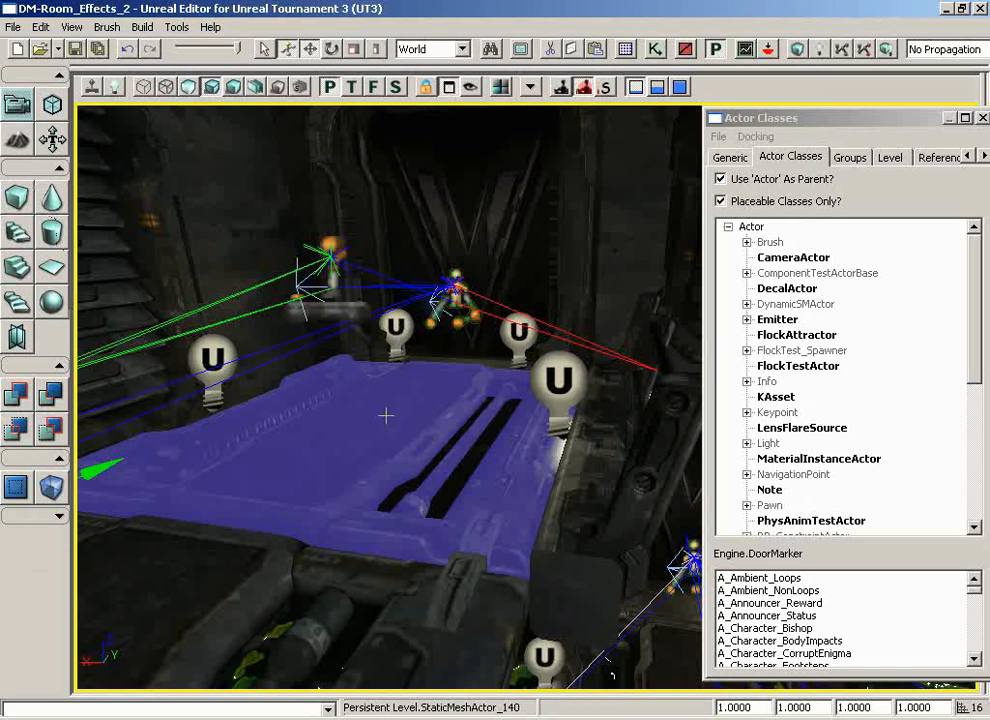
drag(396, 417, 20, 320)
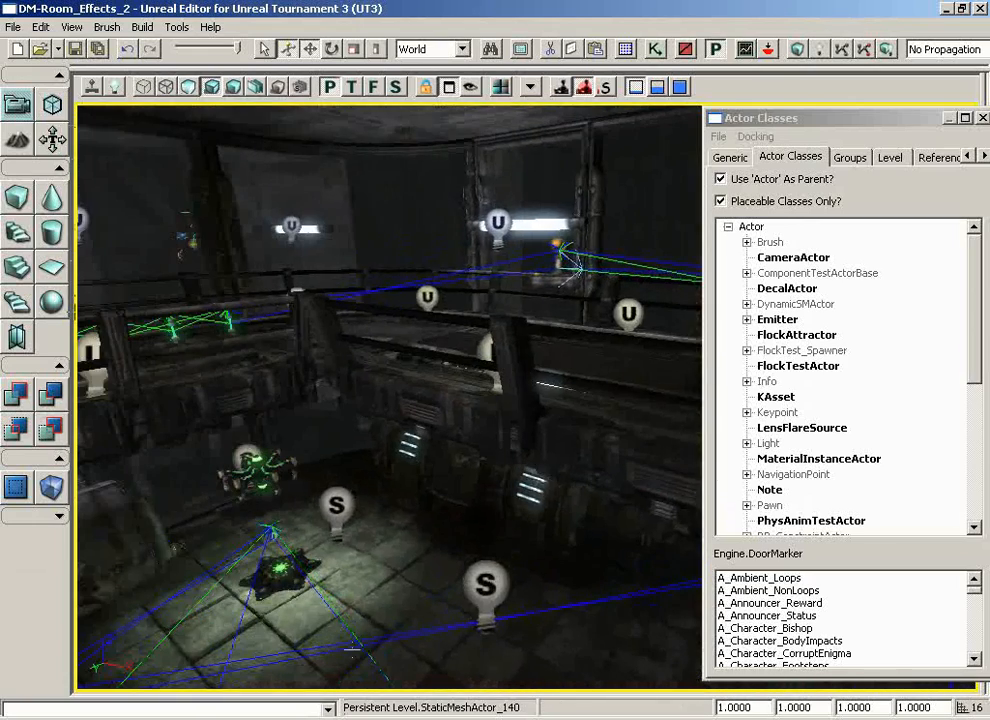
drag(400, 553, 74, 567)
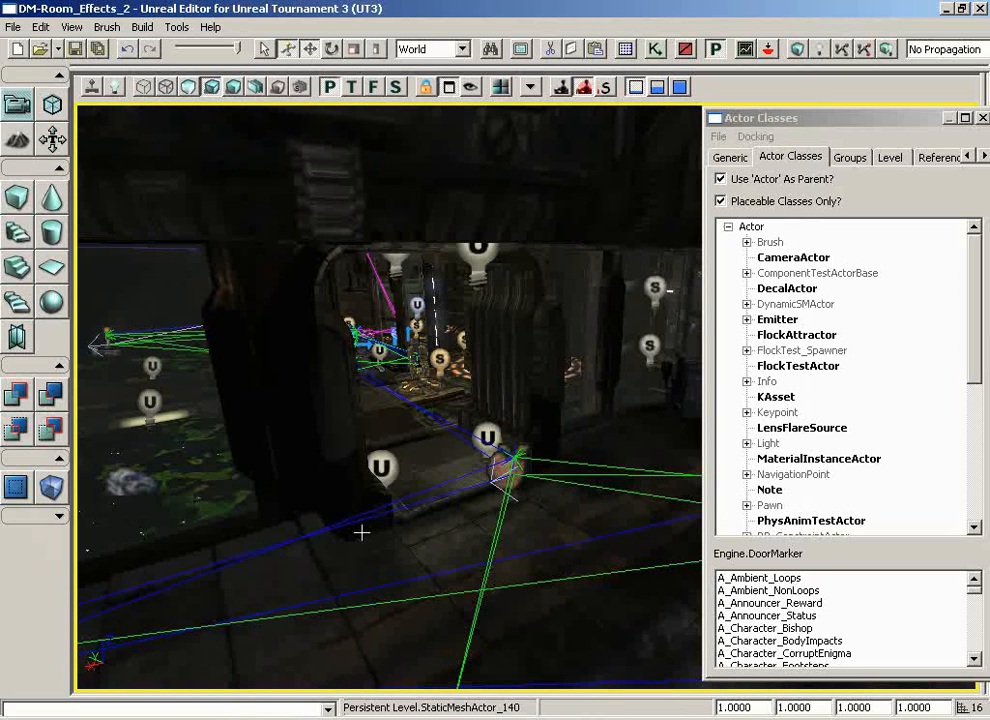